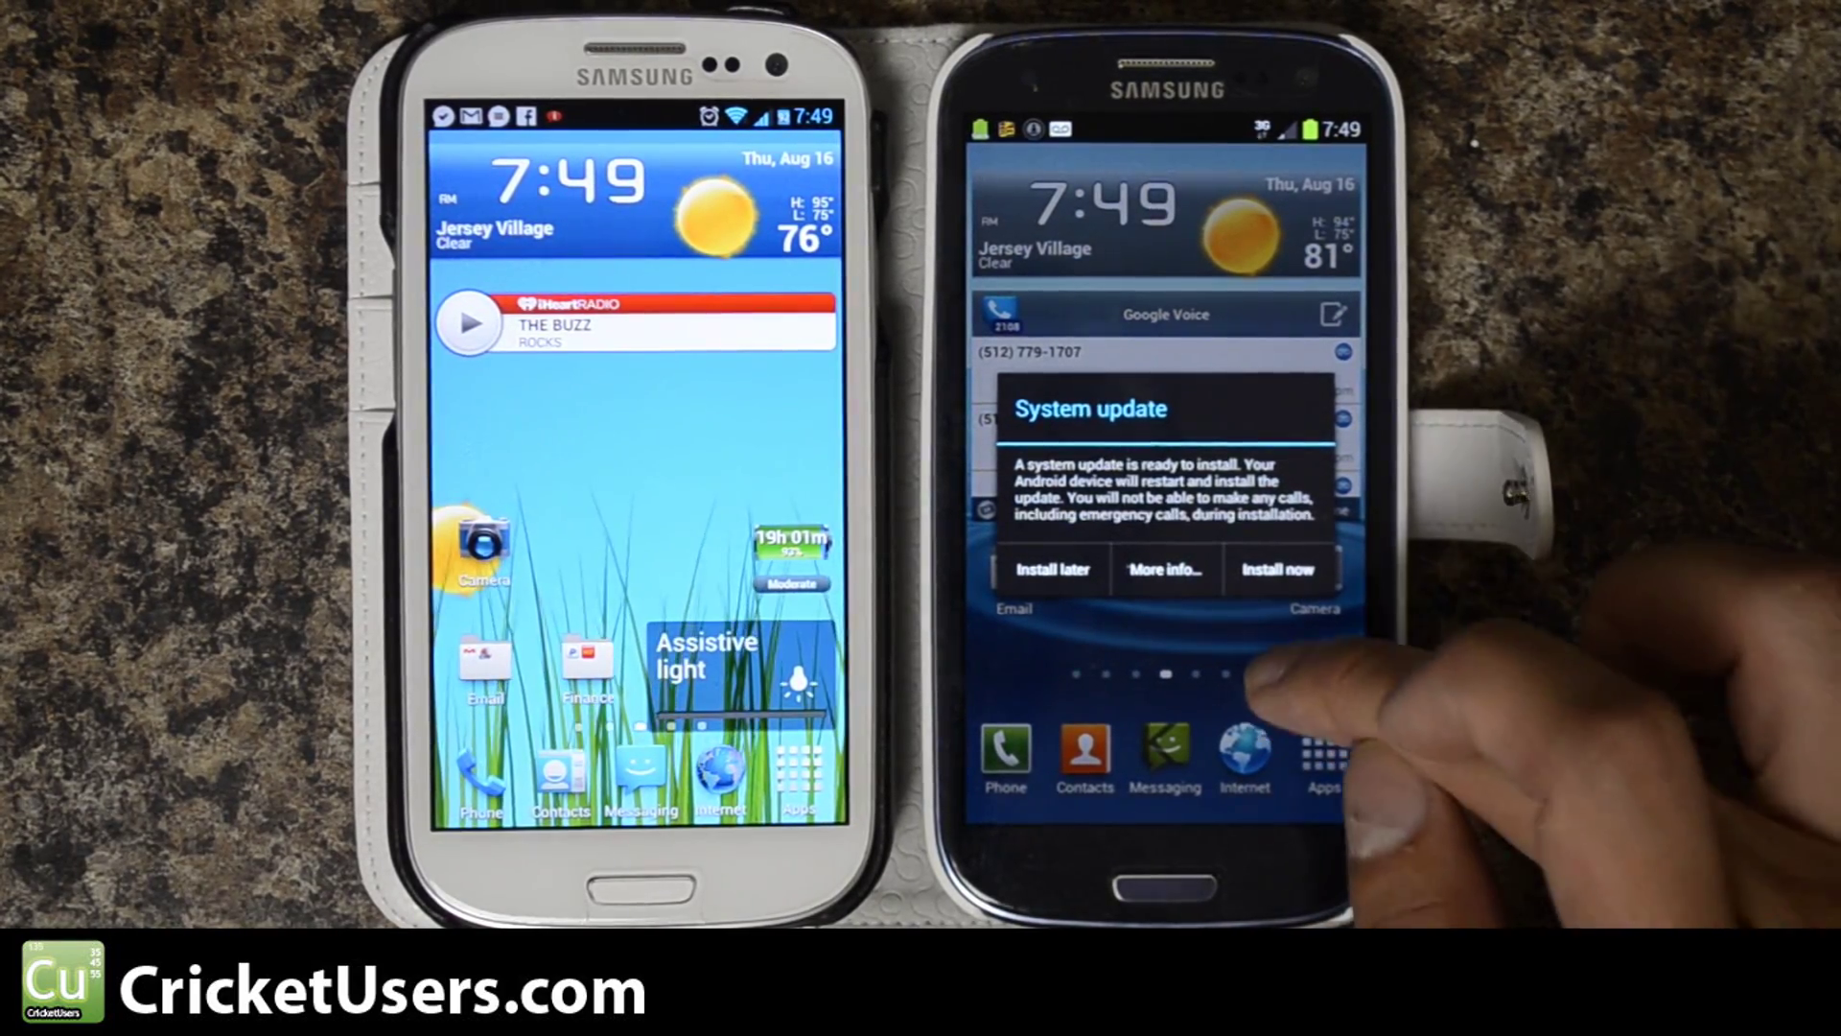
Choose Install later on the black phone's System update prompt.
left_click(1246, 690)
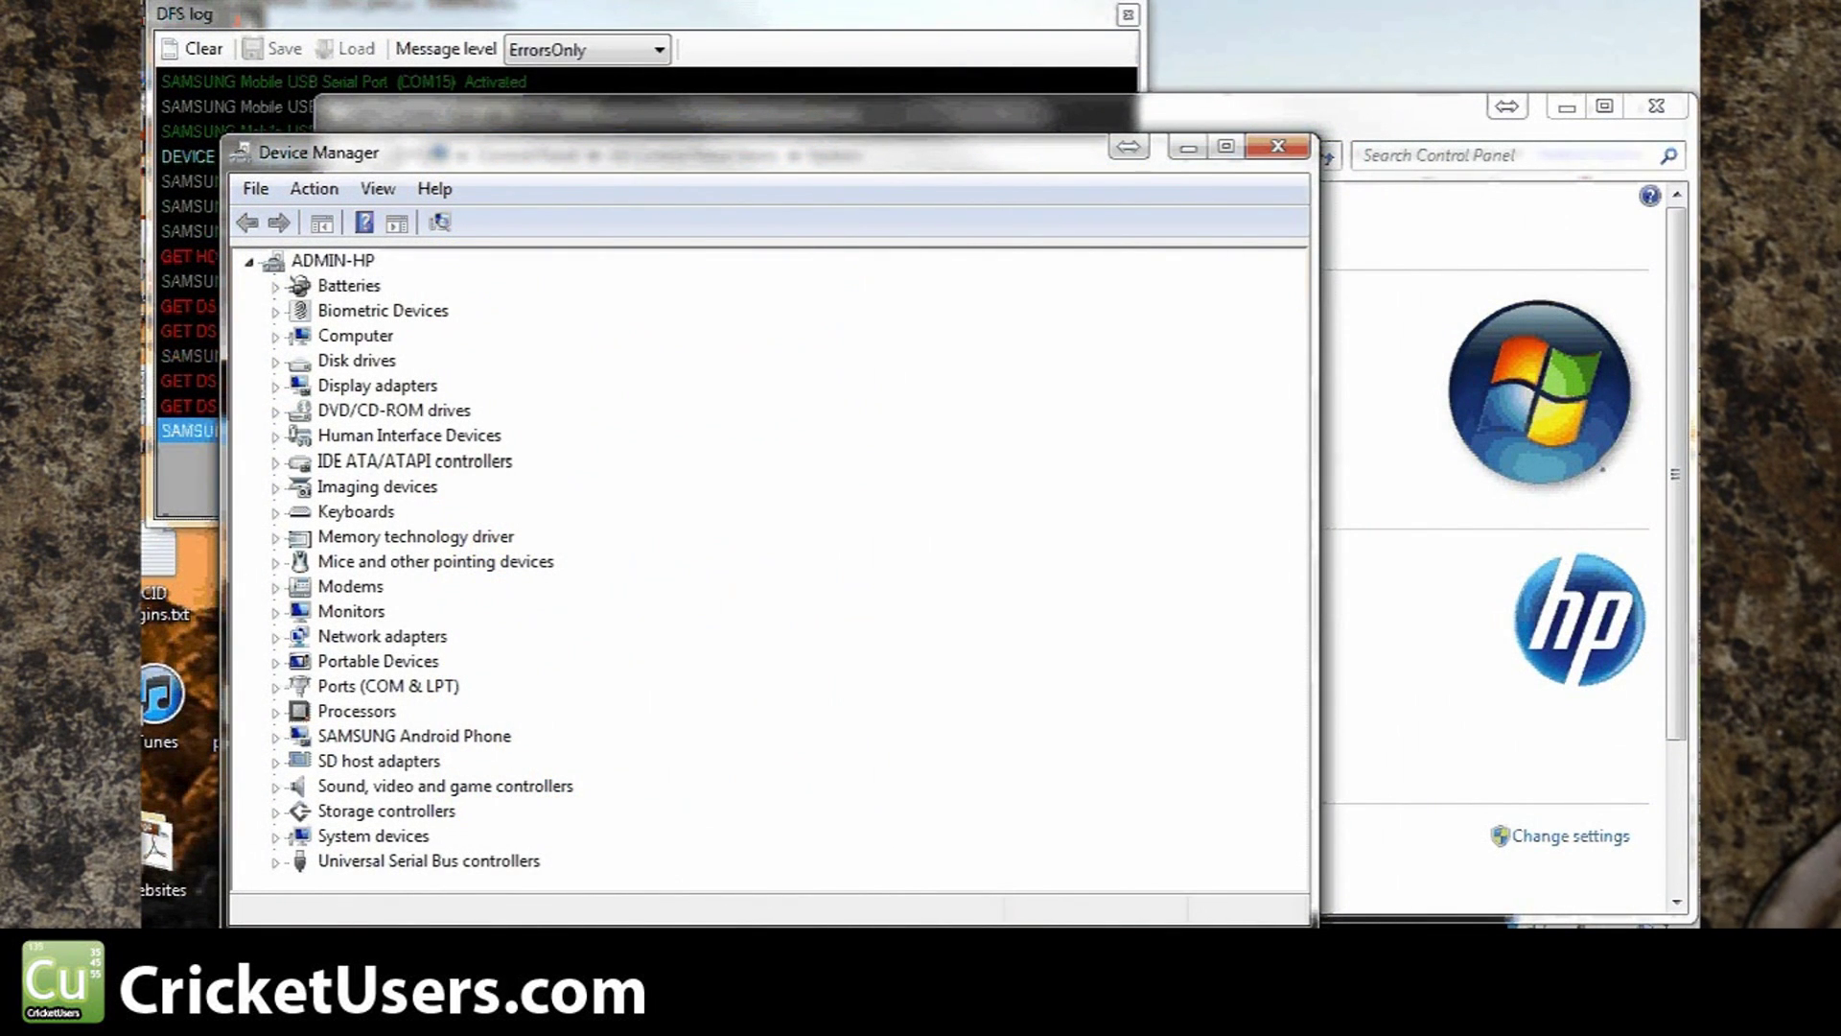
Expand Modems and Ports, then select SAMSUNG Mobile USB Modem #4 and the COM15 serial port.
left_click(275, 587)
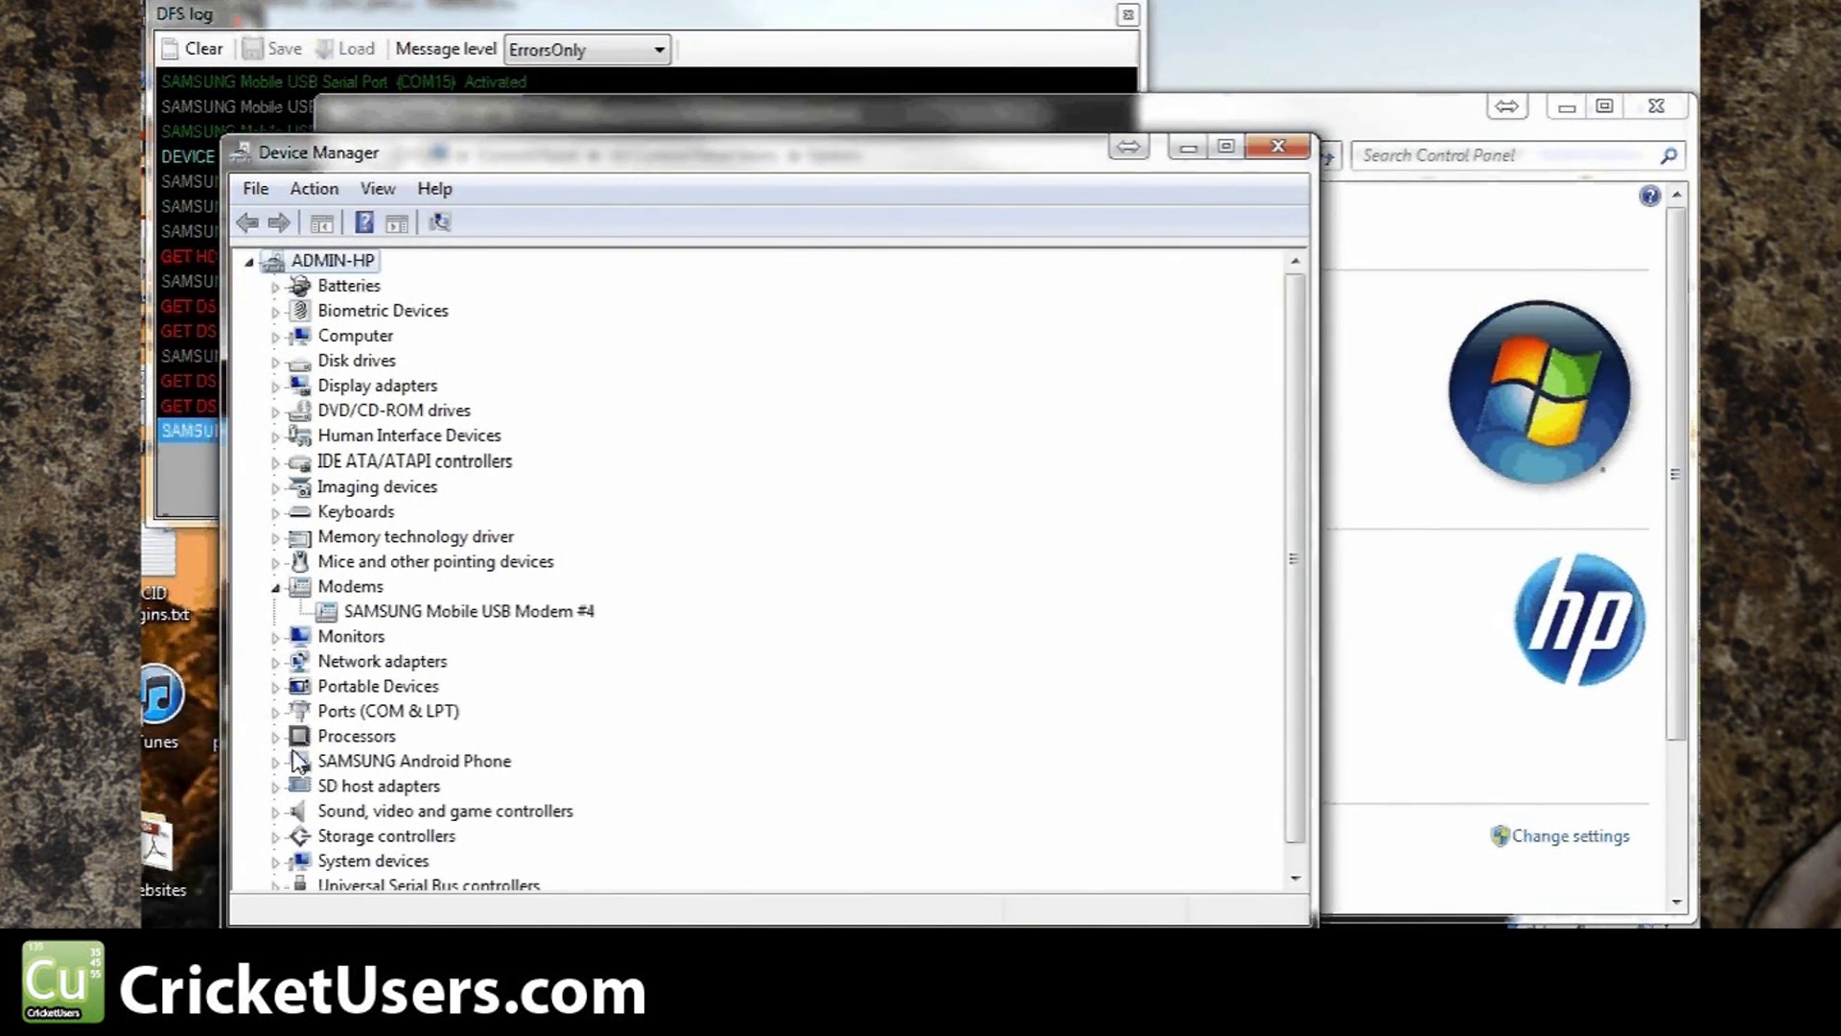
left_click(275, 711)
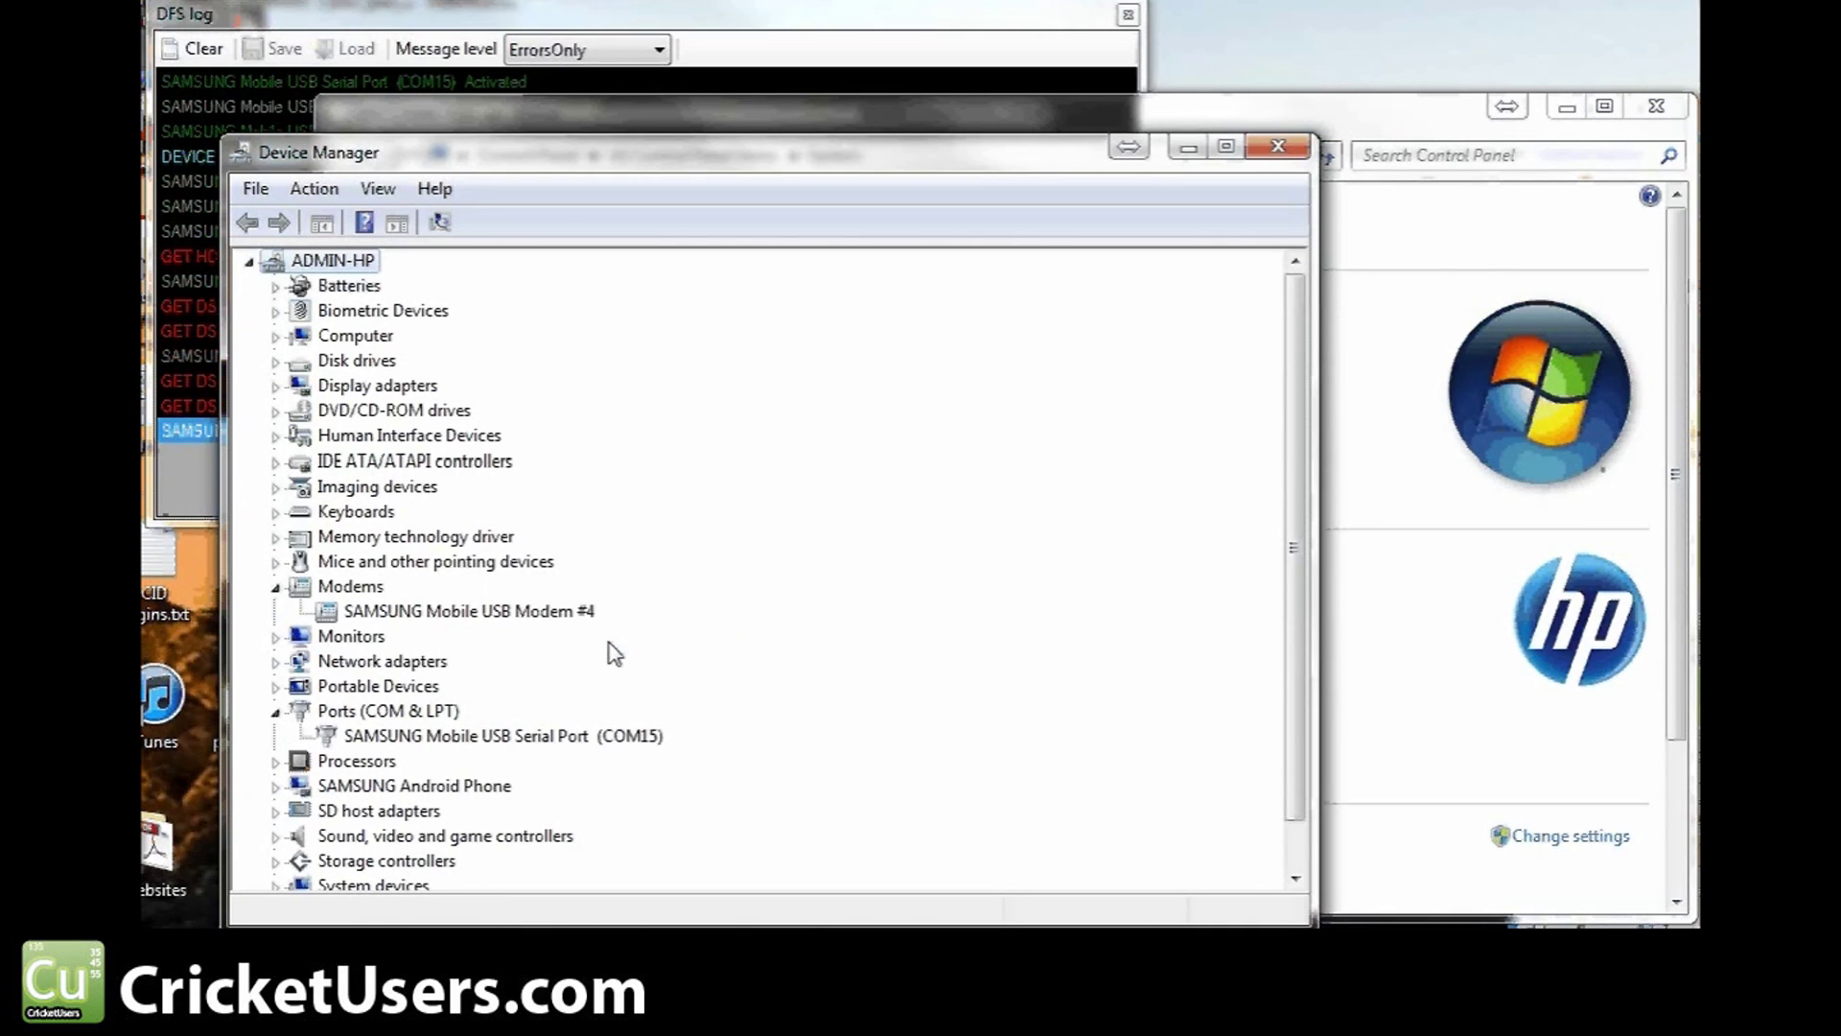
left_click(454, 617)
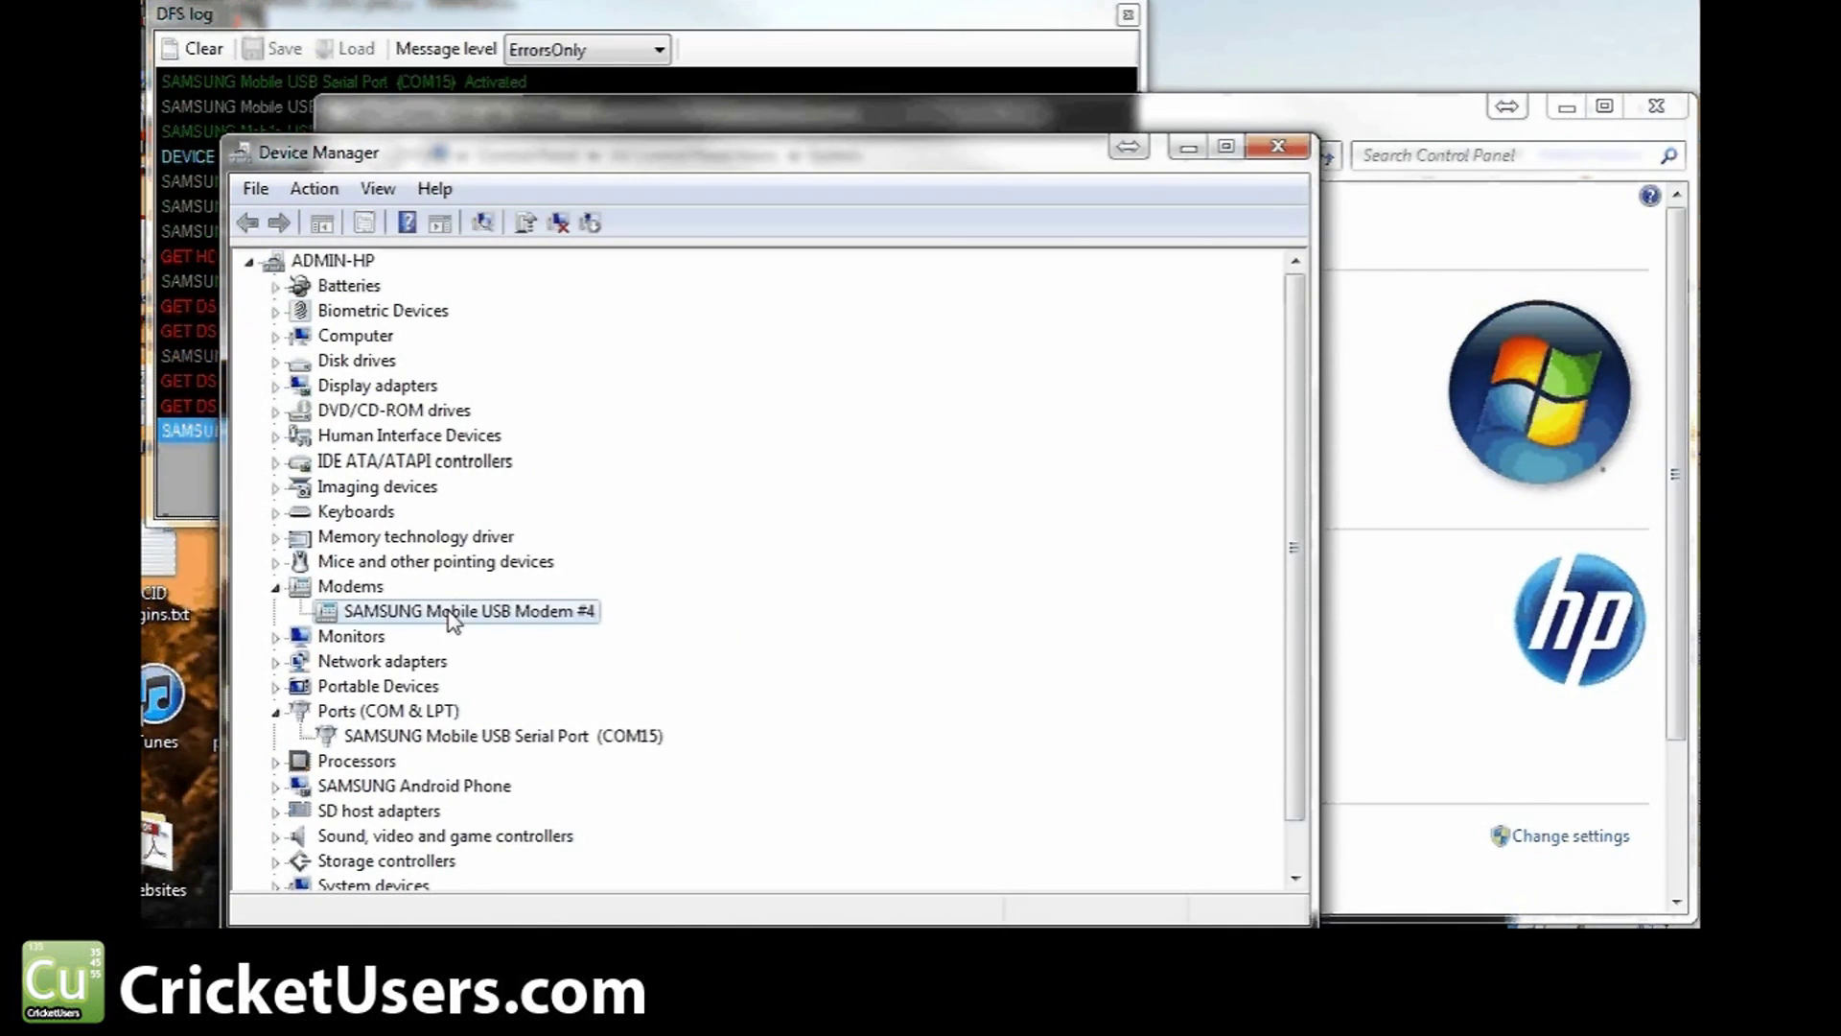
left_click(549, 745)
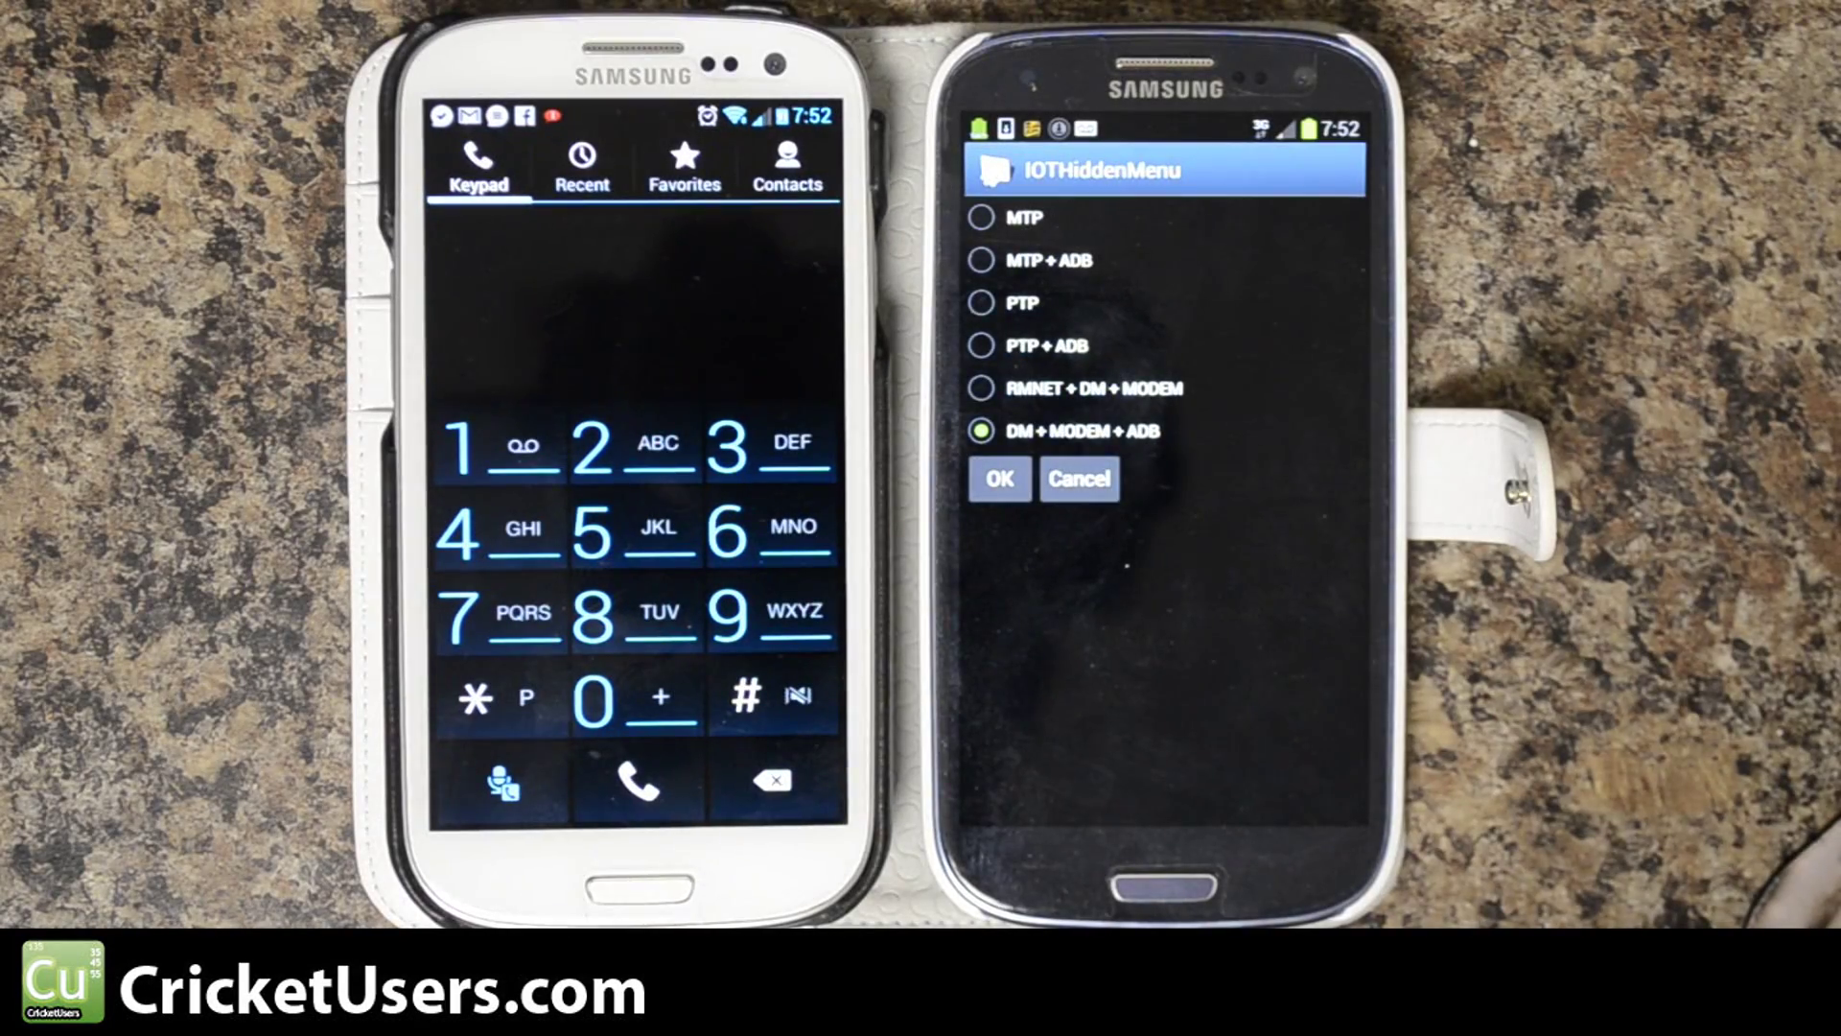
Dial the hidden menu service code *#22745927 on the white phone.
left_click(474, 698)
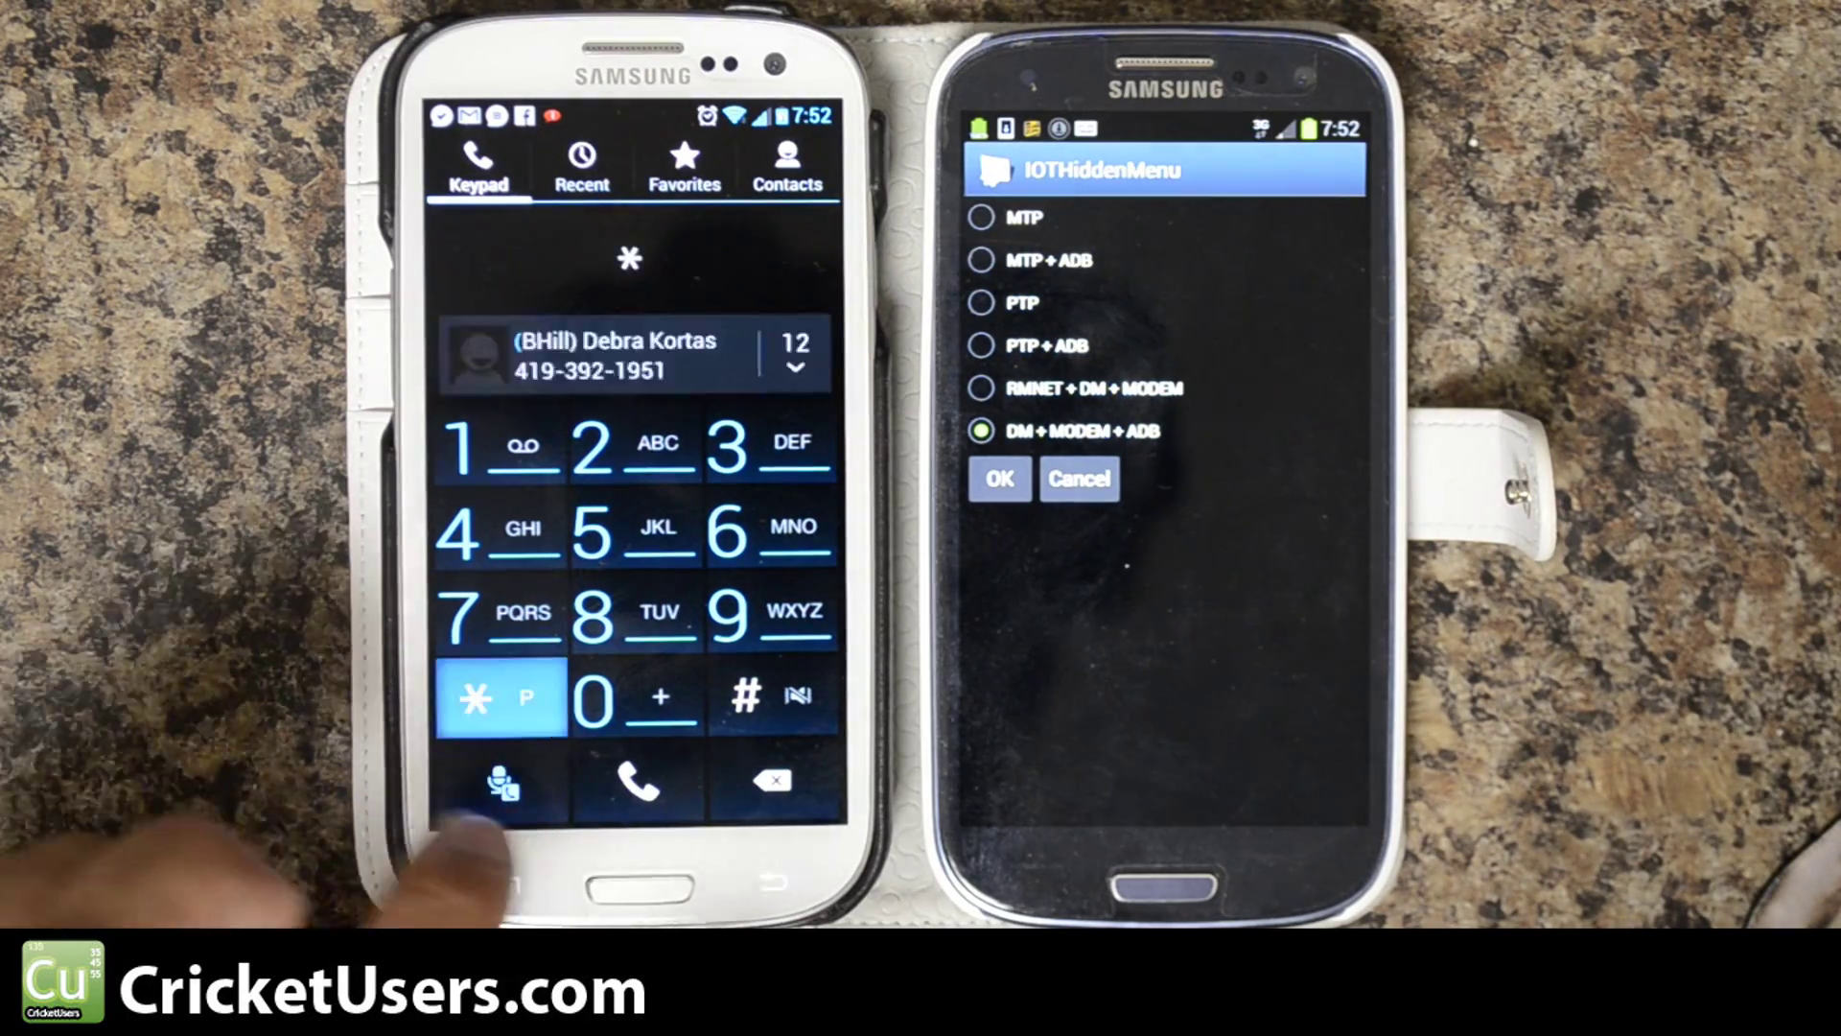
left_click(746, 695)
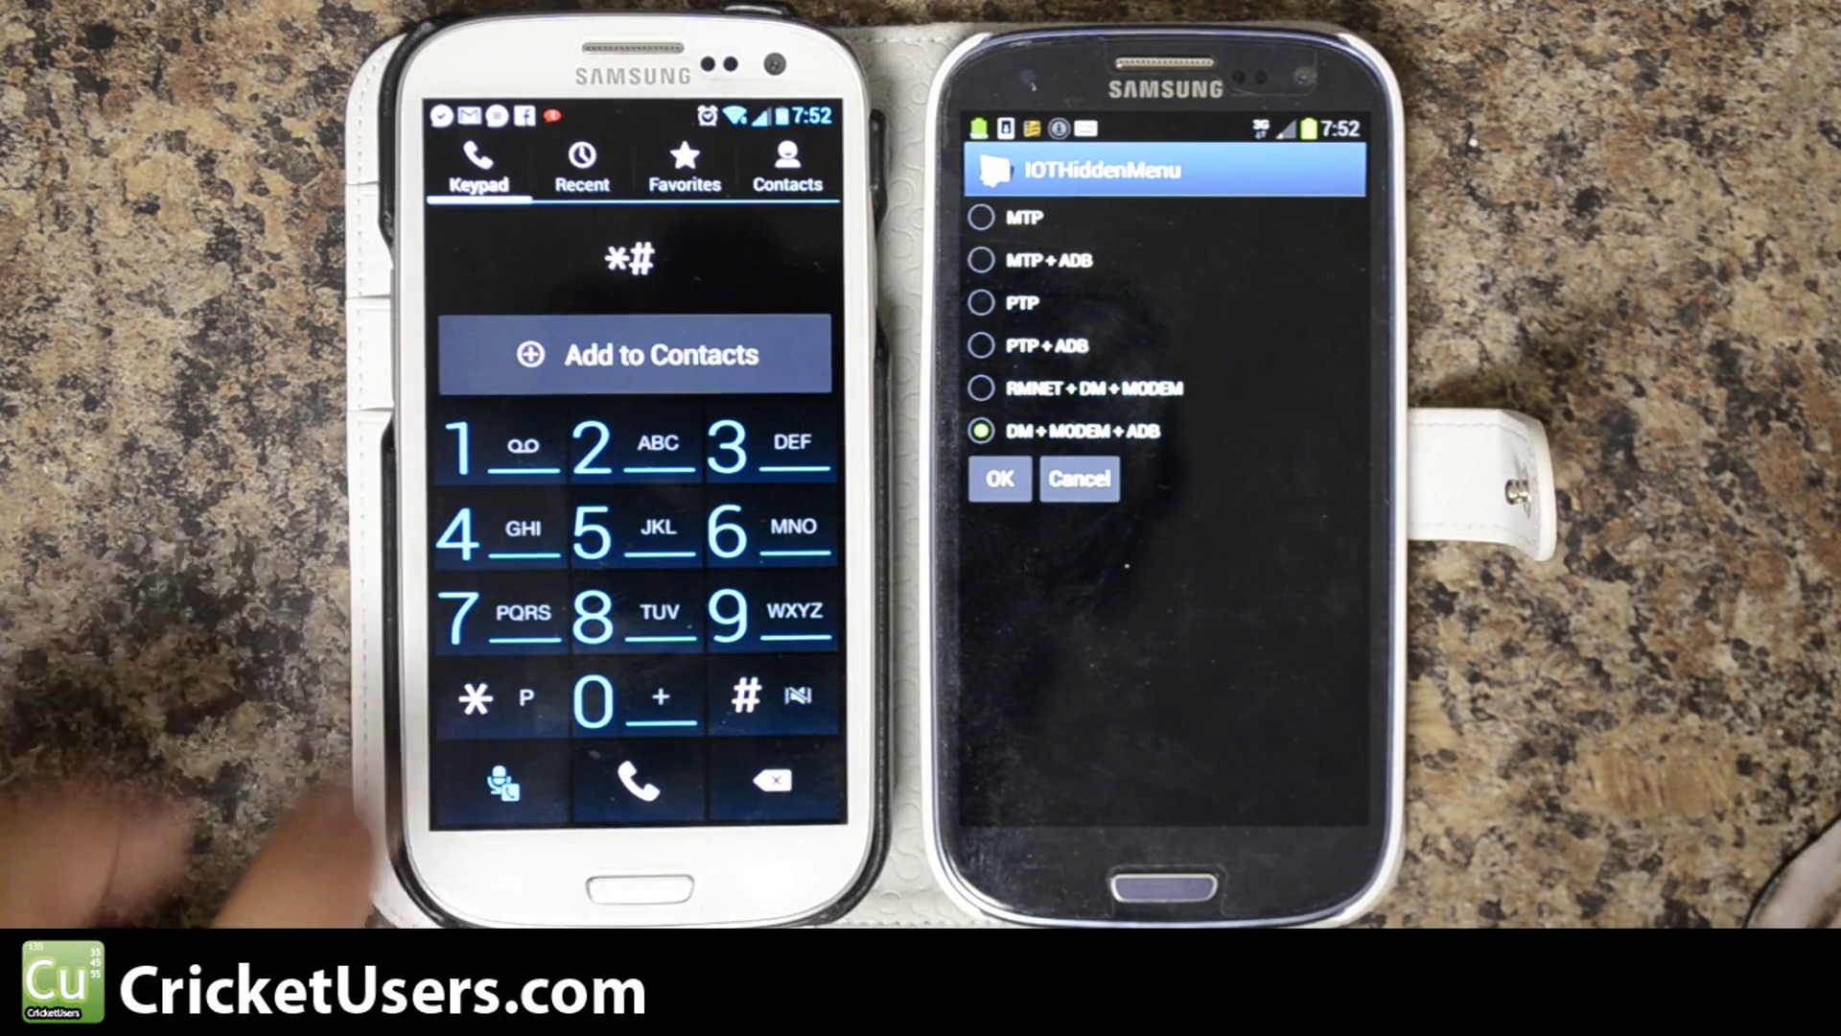
left_click(592, 445)
left_click(591, 446)
left_click(459, 613)
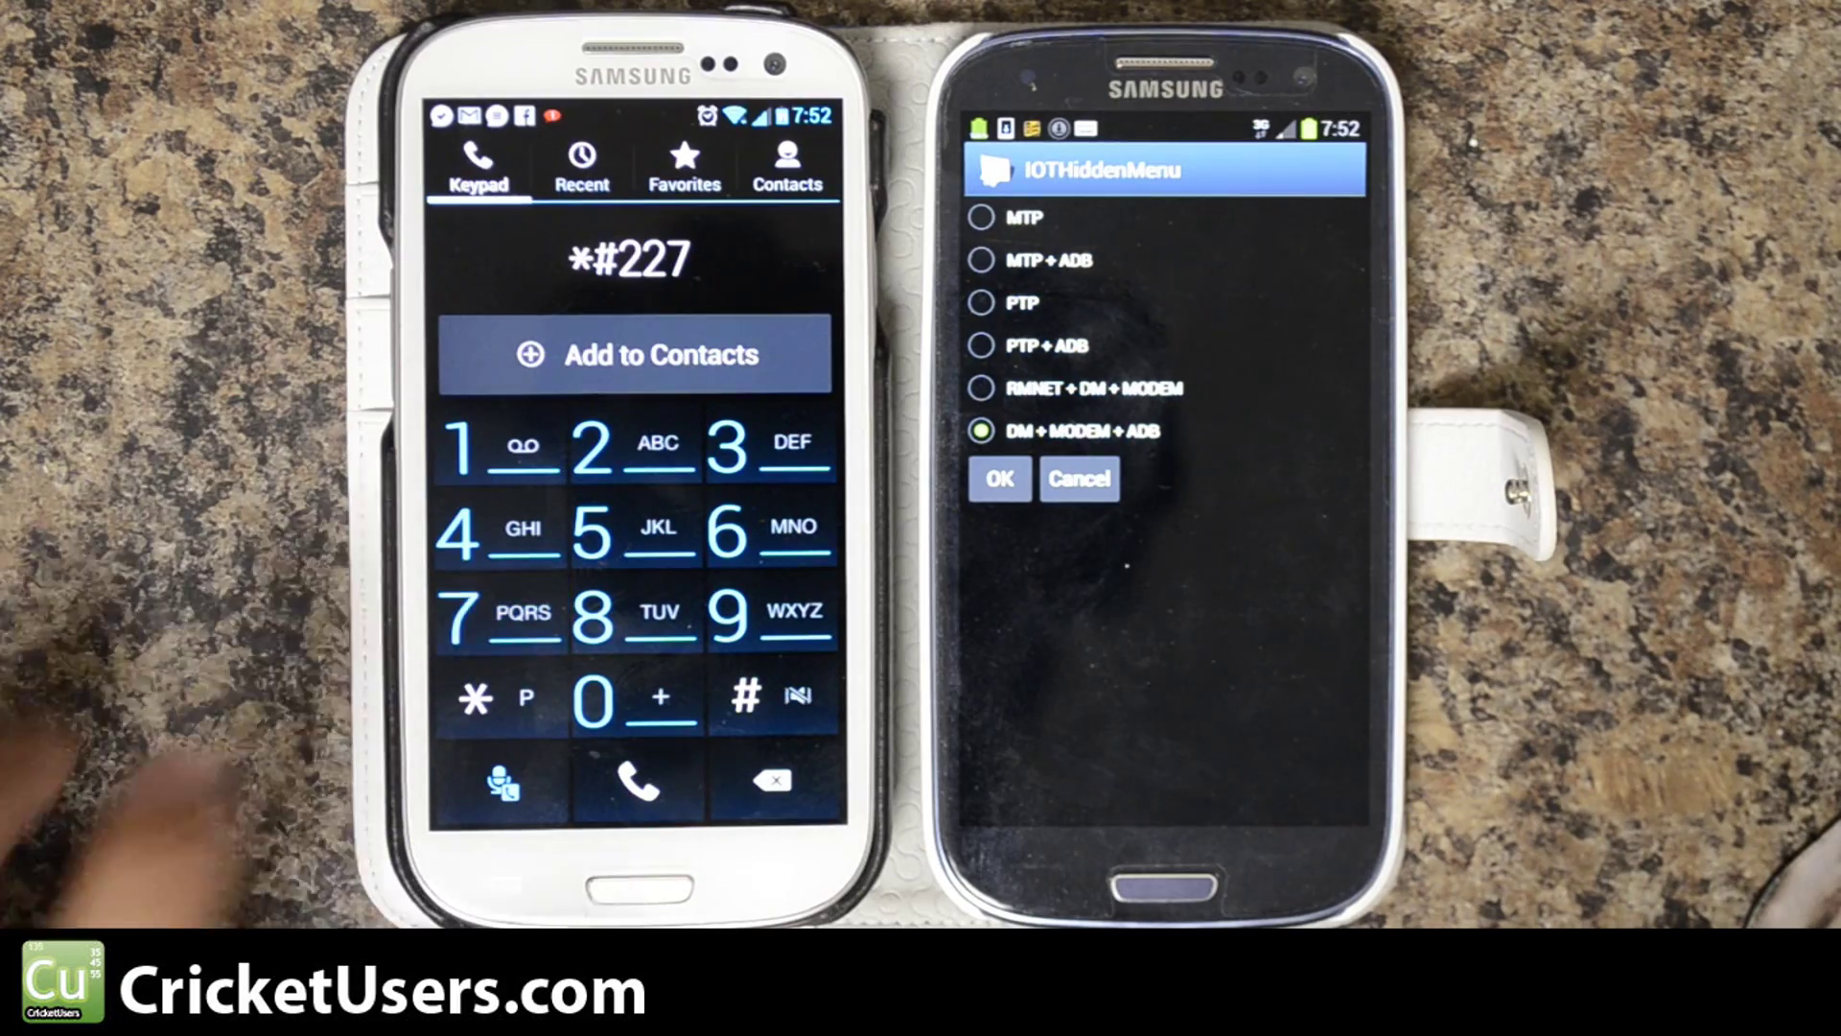
left_click(458, 529)
left_click(592, 530)
left_click(727, 613)
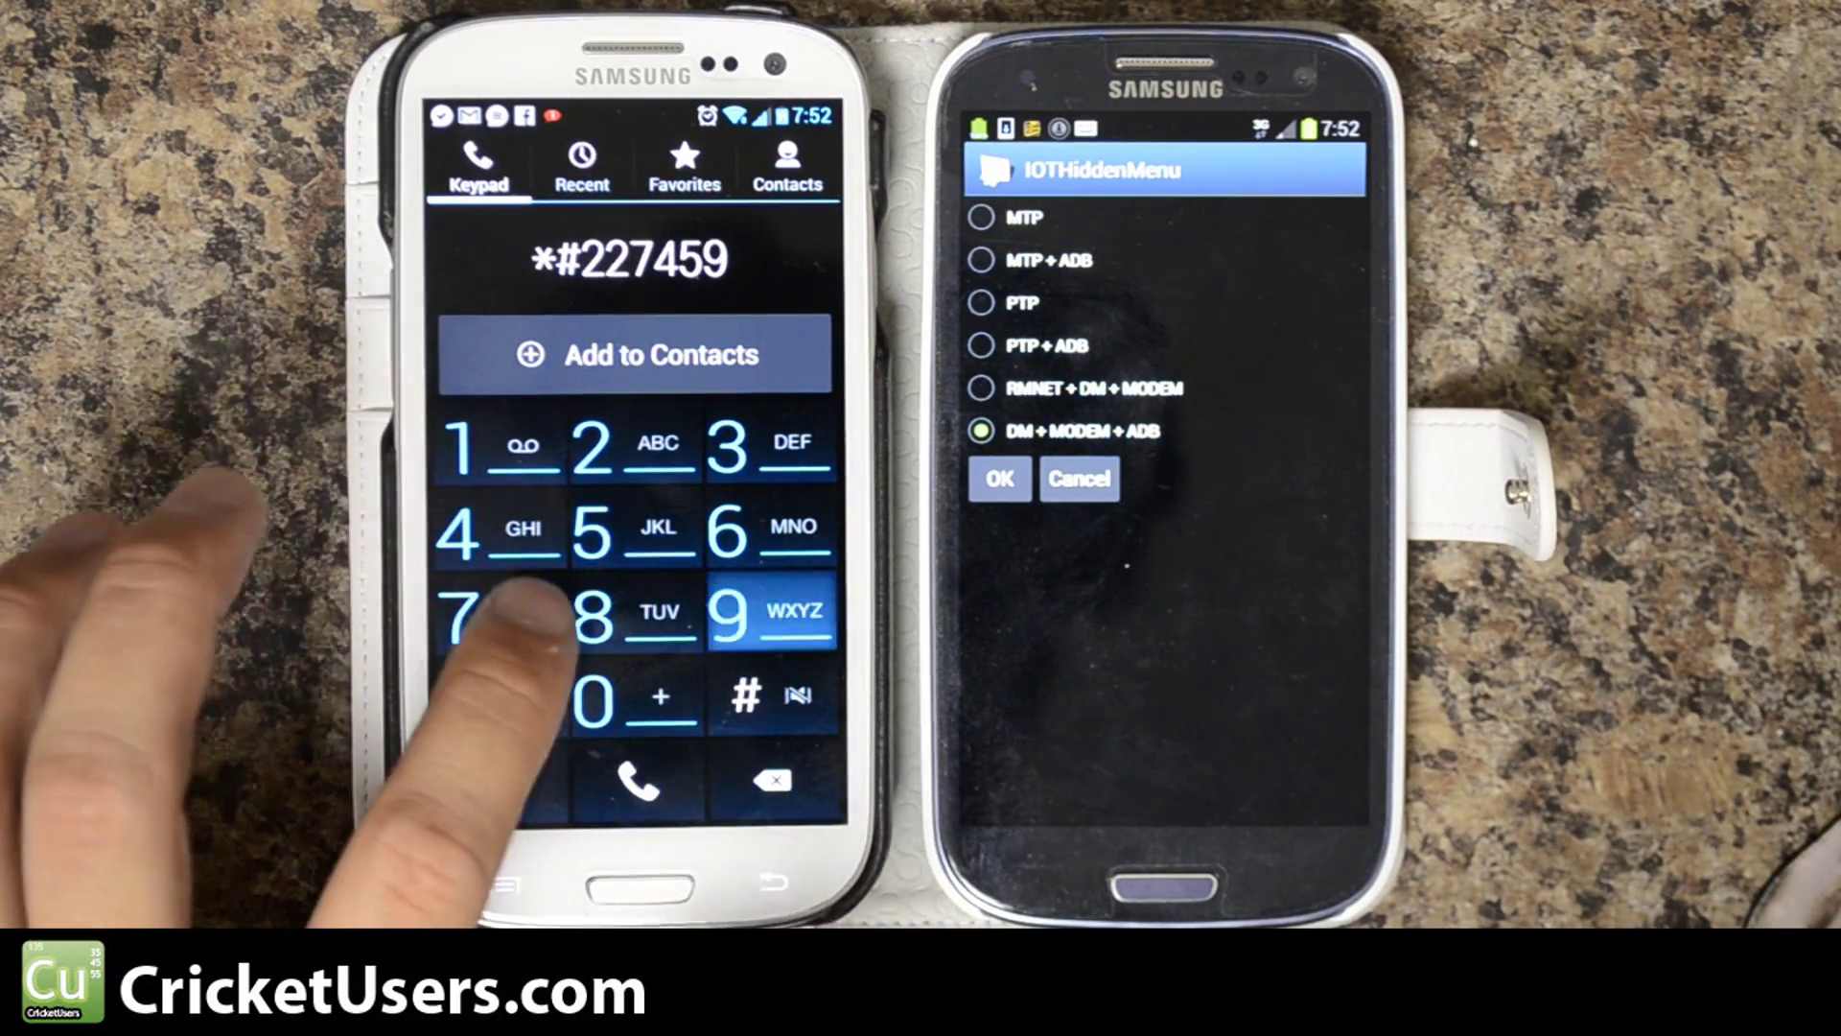
left_click(591, 446)
left_click(458, 613)
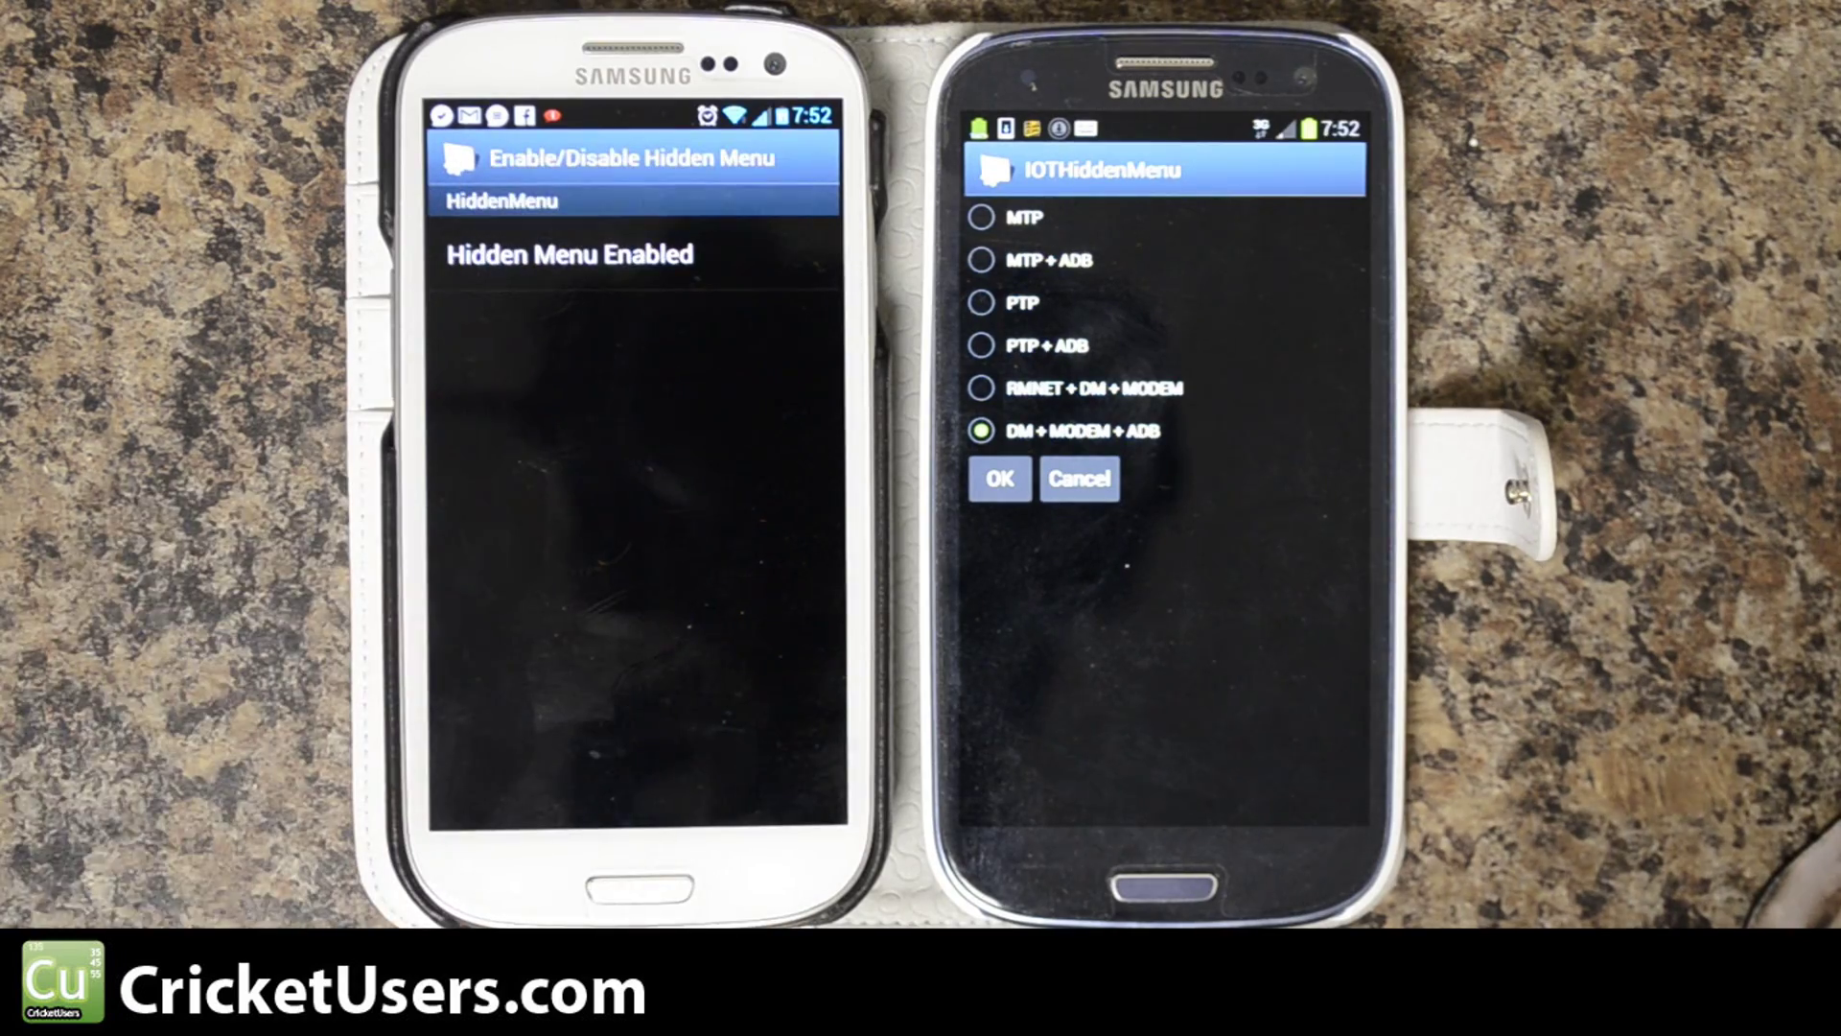
Set Hidden Menu to enabled, confirm it, and return to the home screen.
left_click(523, 248)
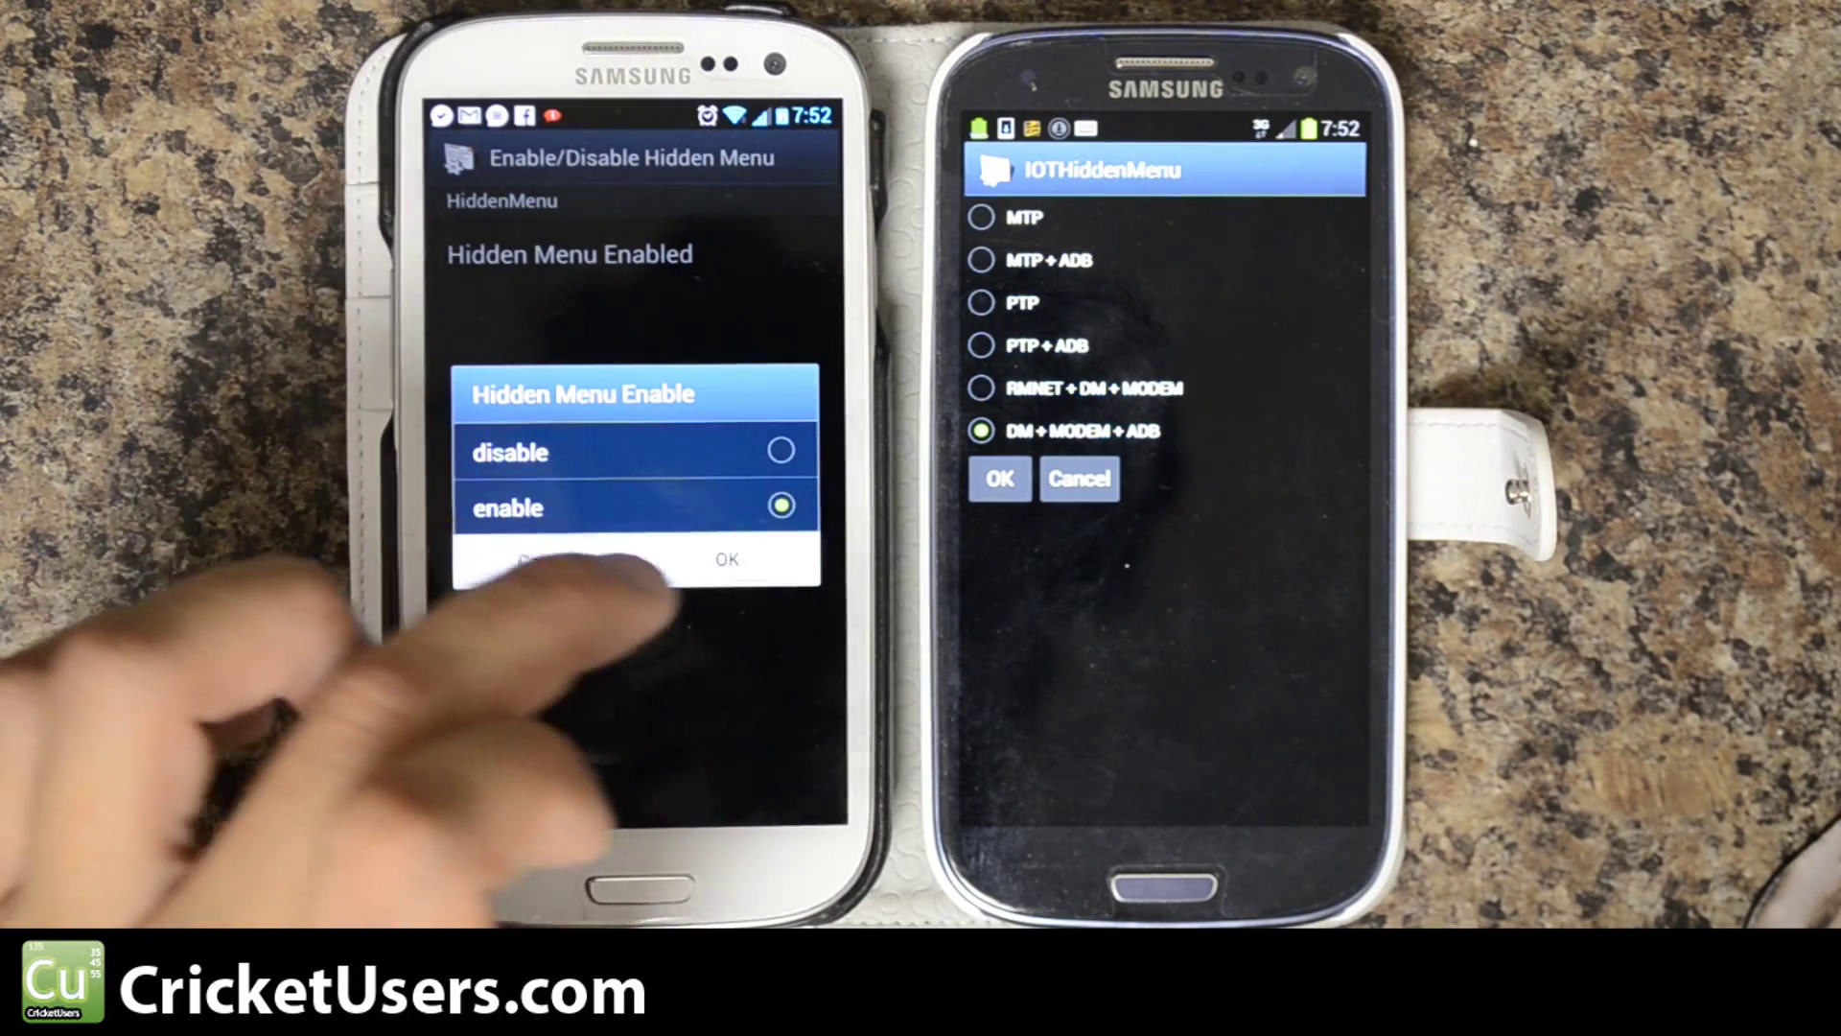
left_click(727, 559)
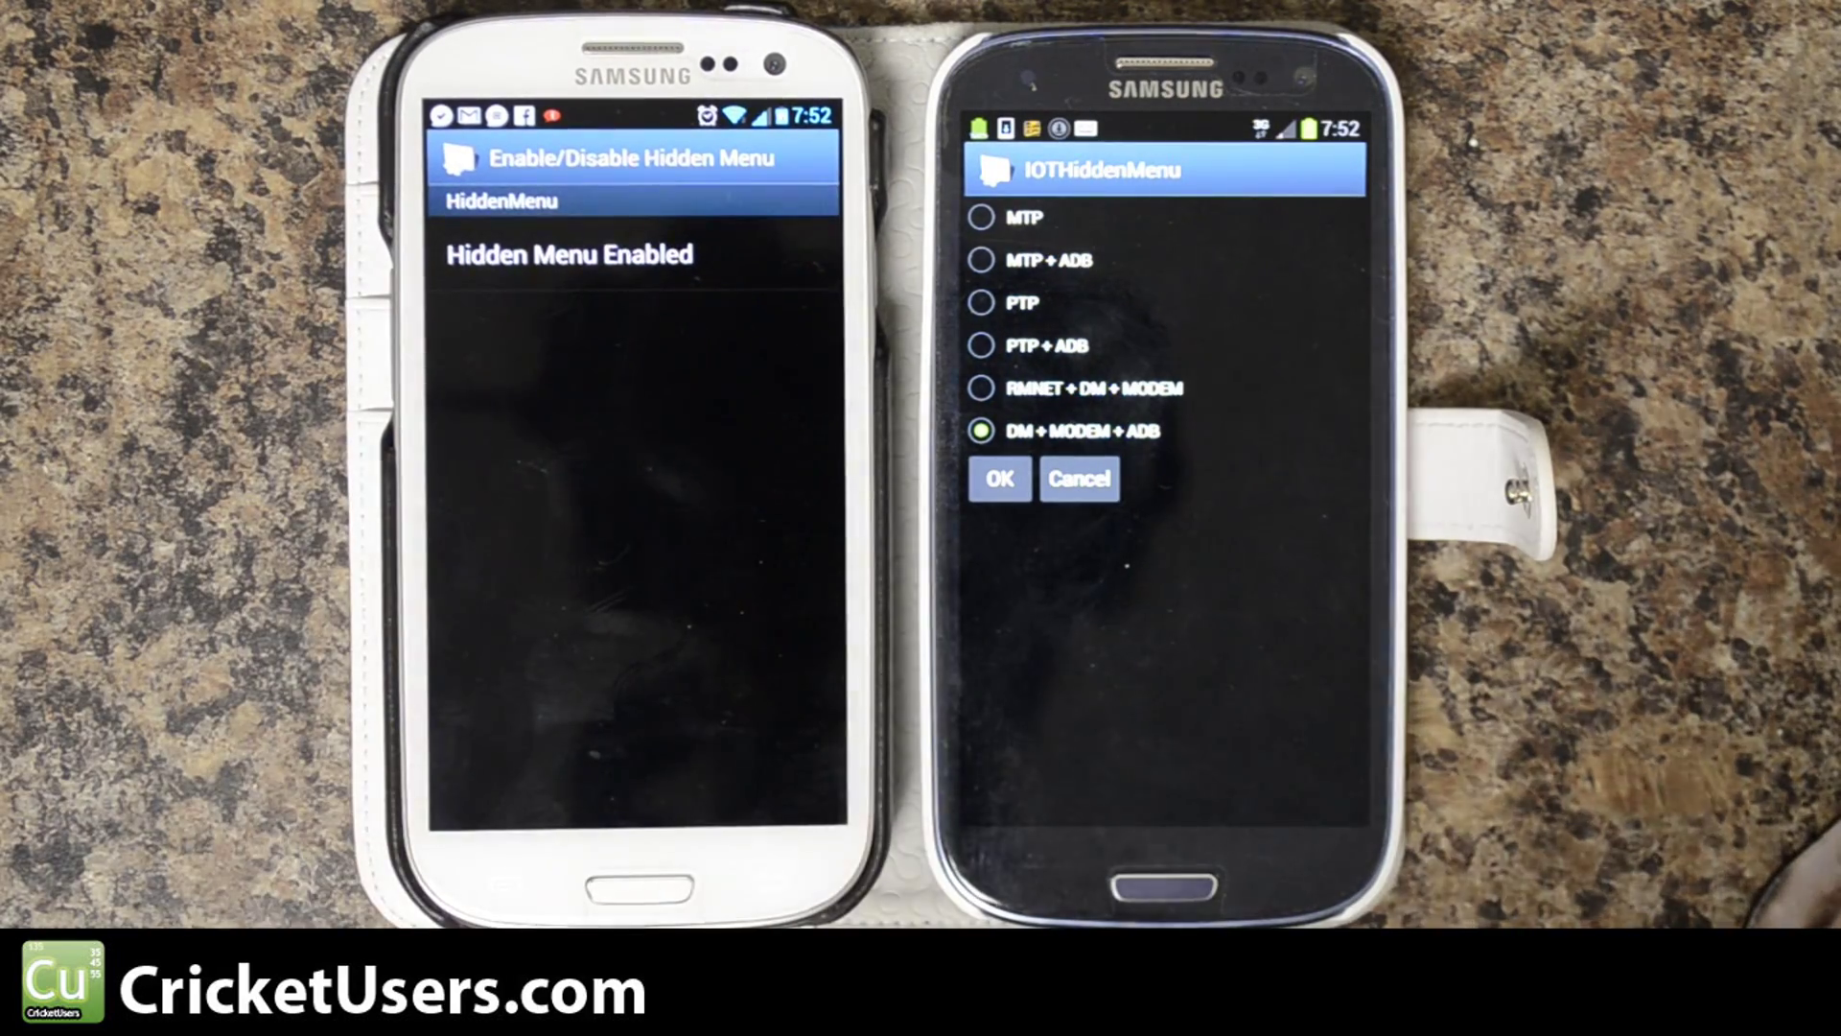
left_click(640, 887)
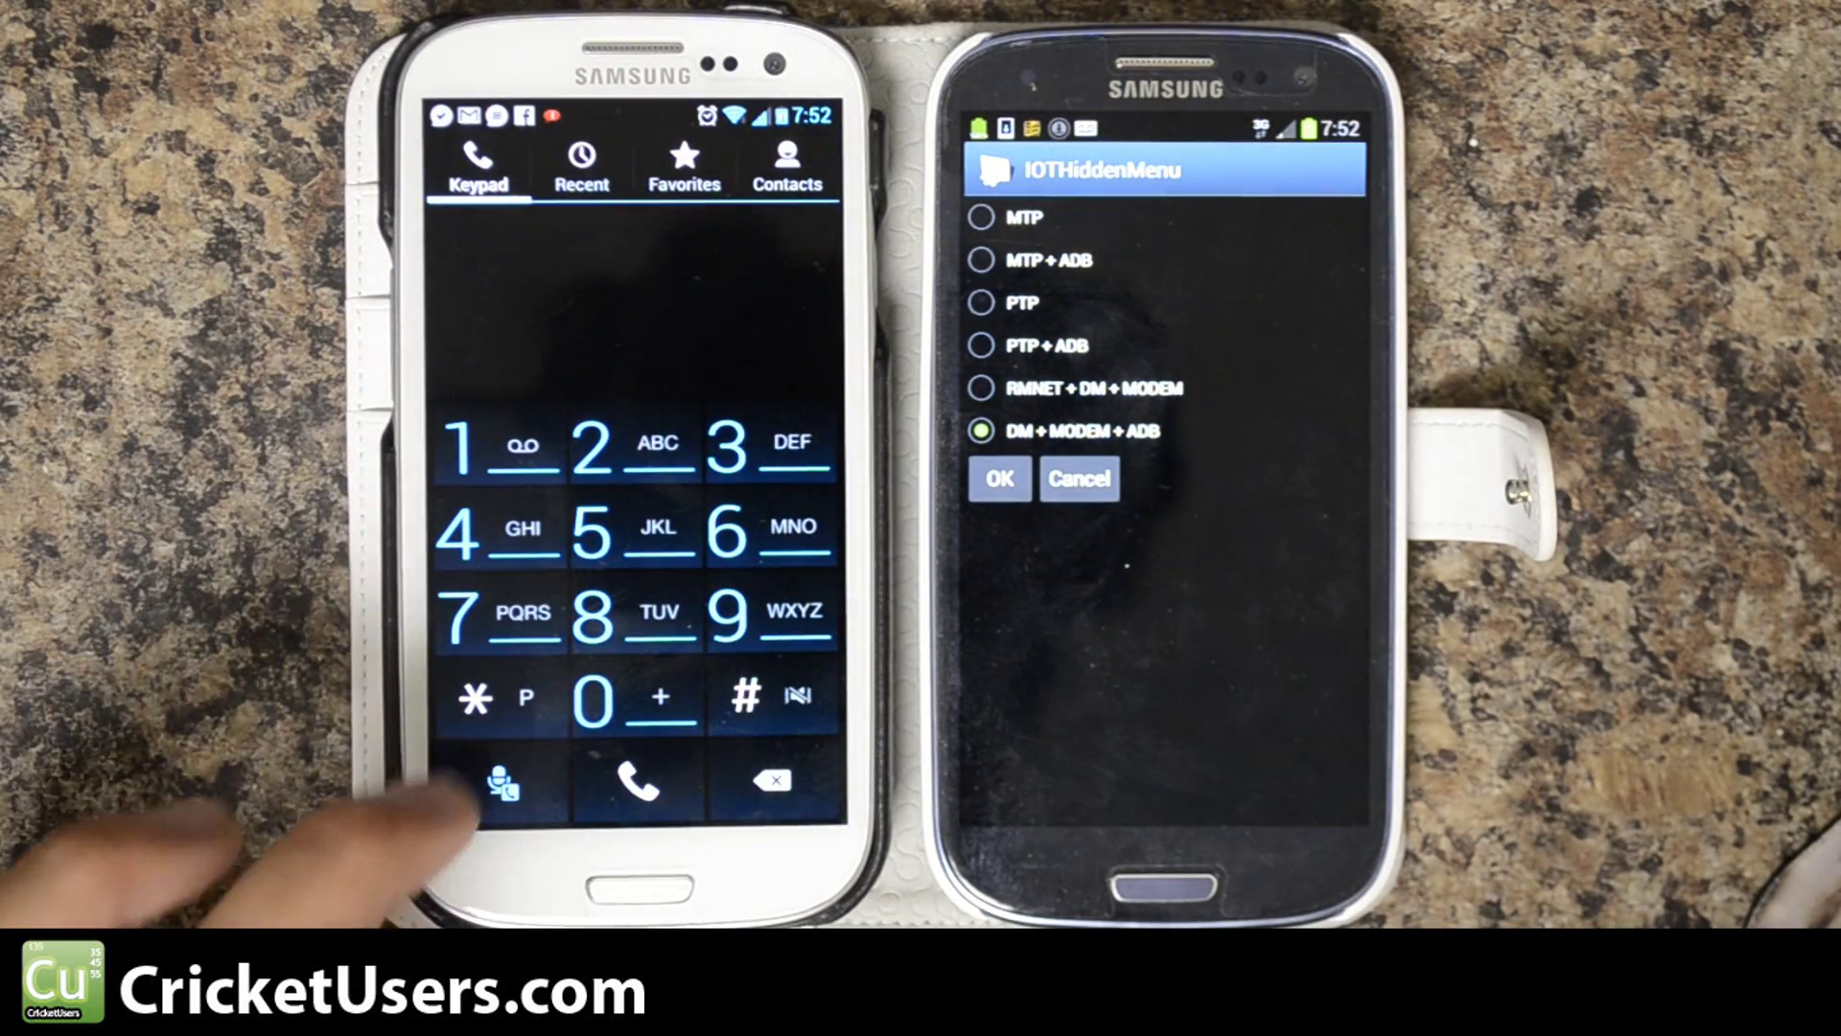
Dial *#7284#, dismiss the PhoneUtil has stopped error, and re-enter the programming code.
type("*#")
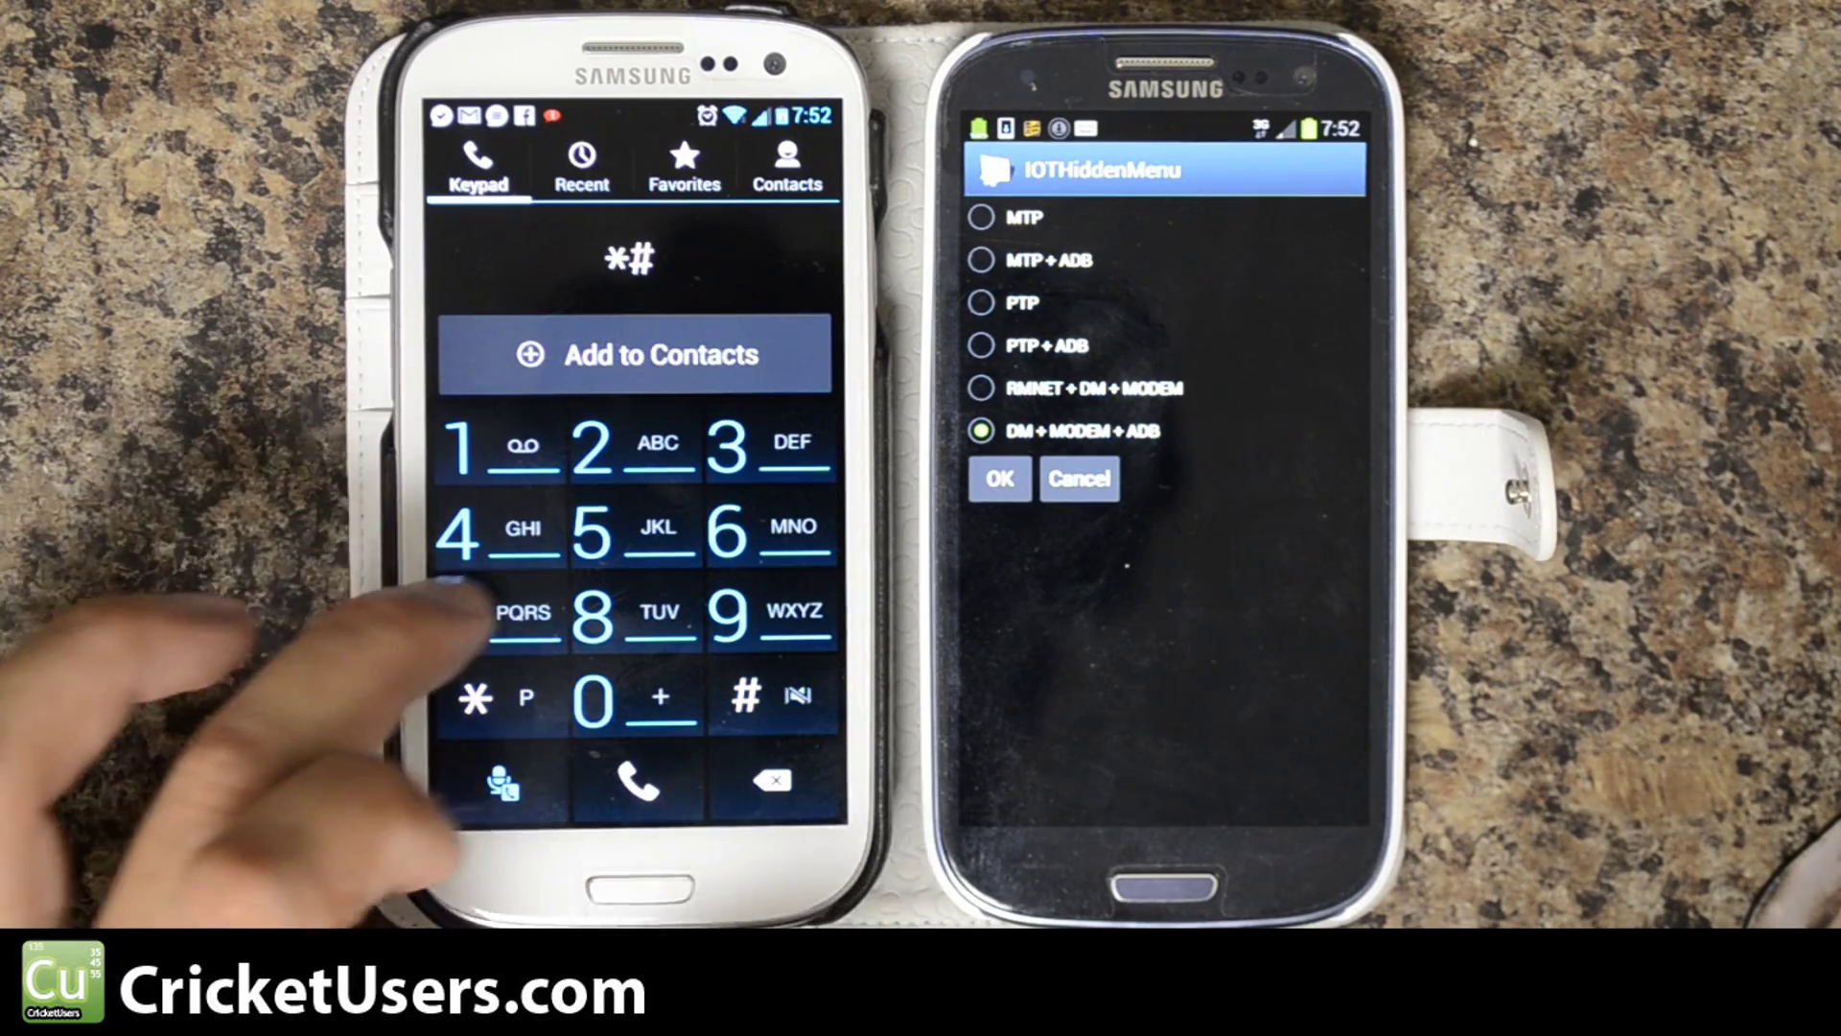
type("7284#")
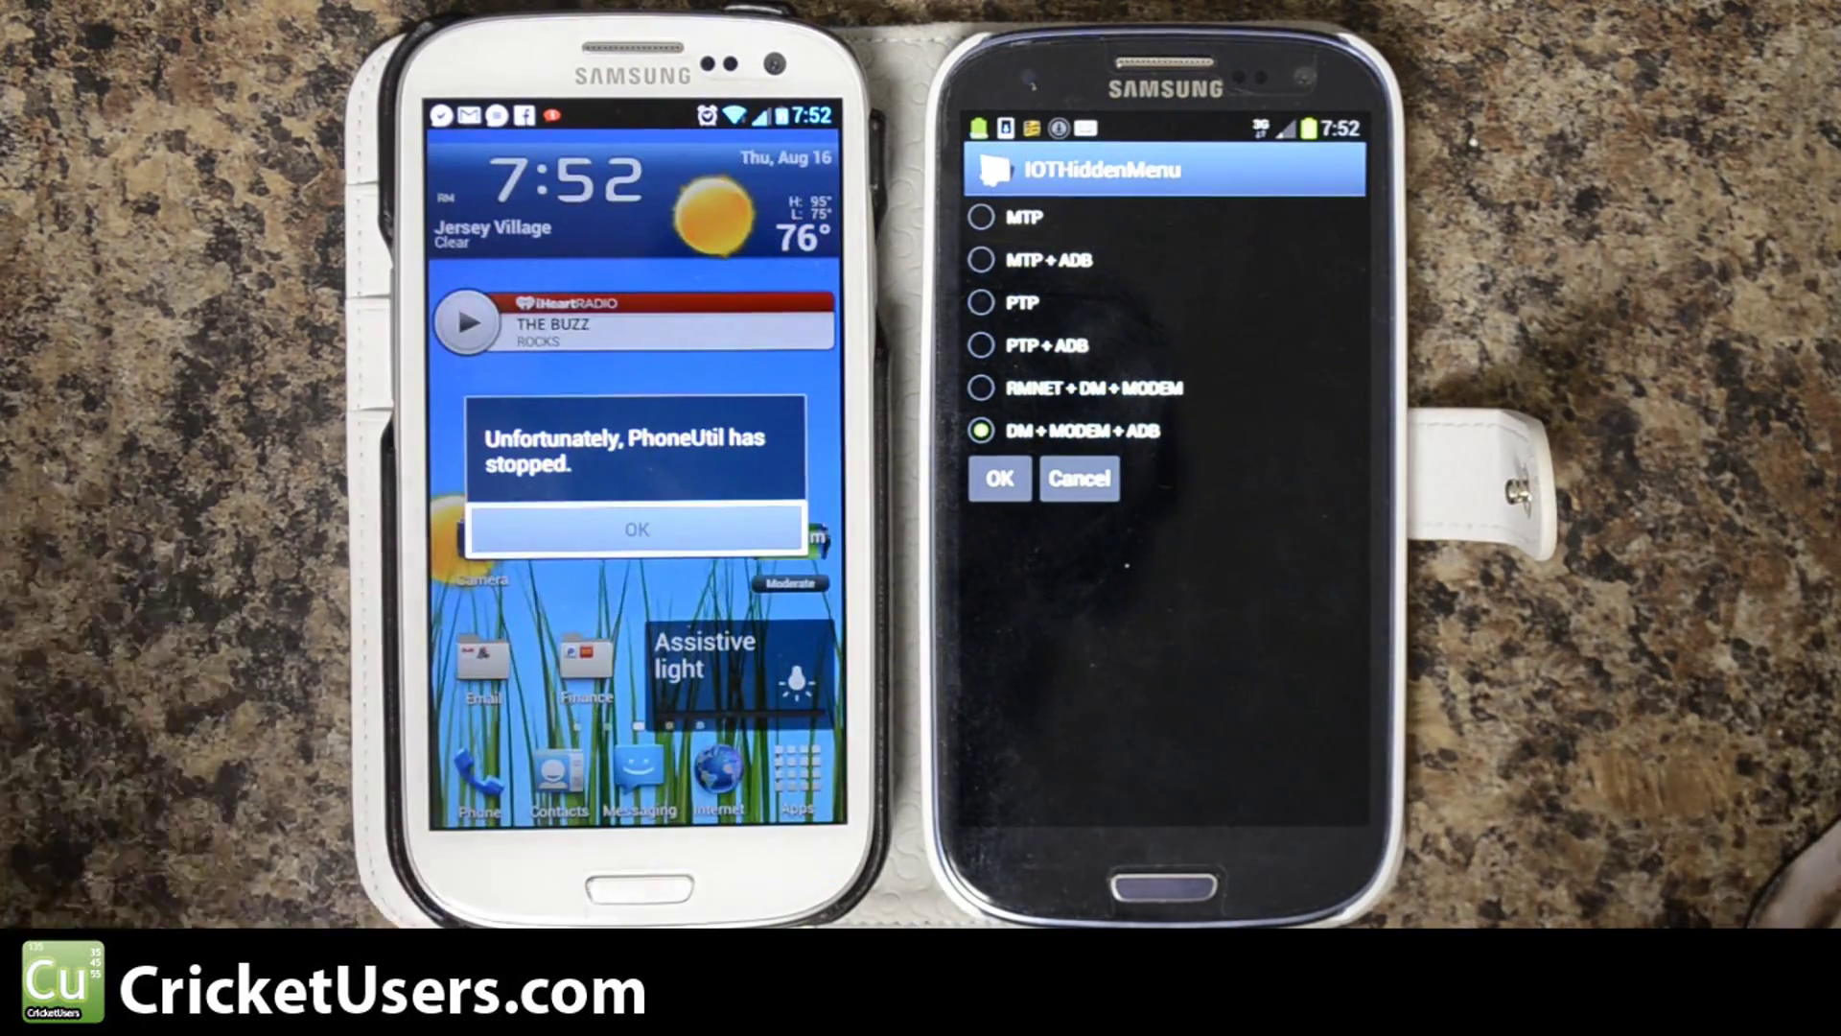
left_click(636, 529)
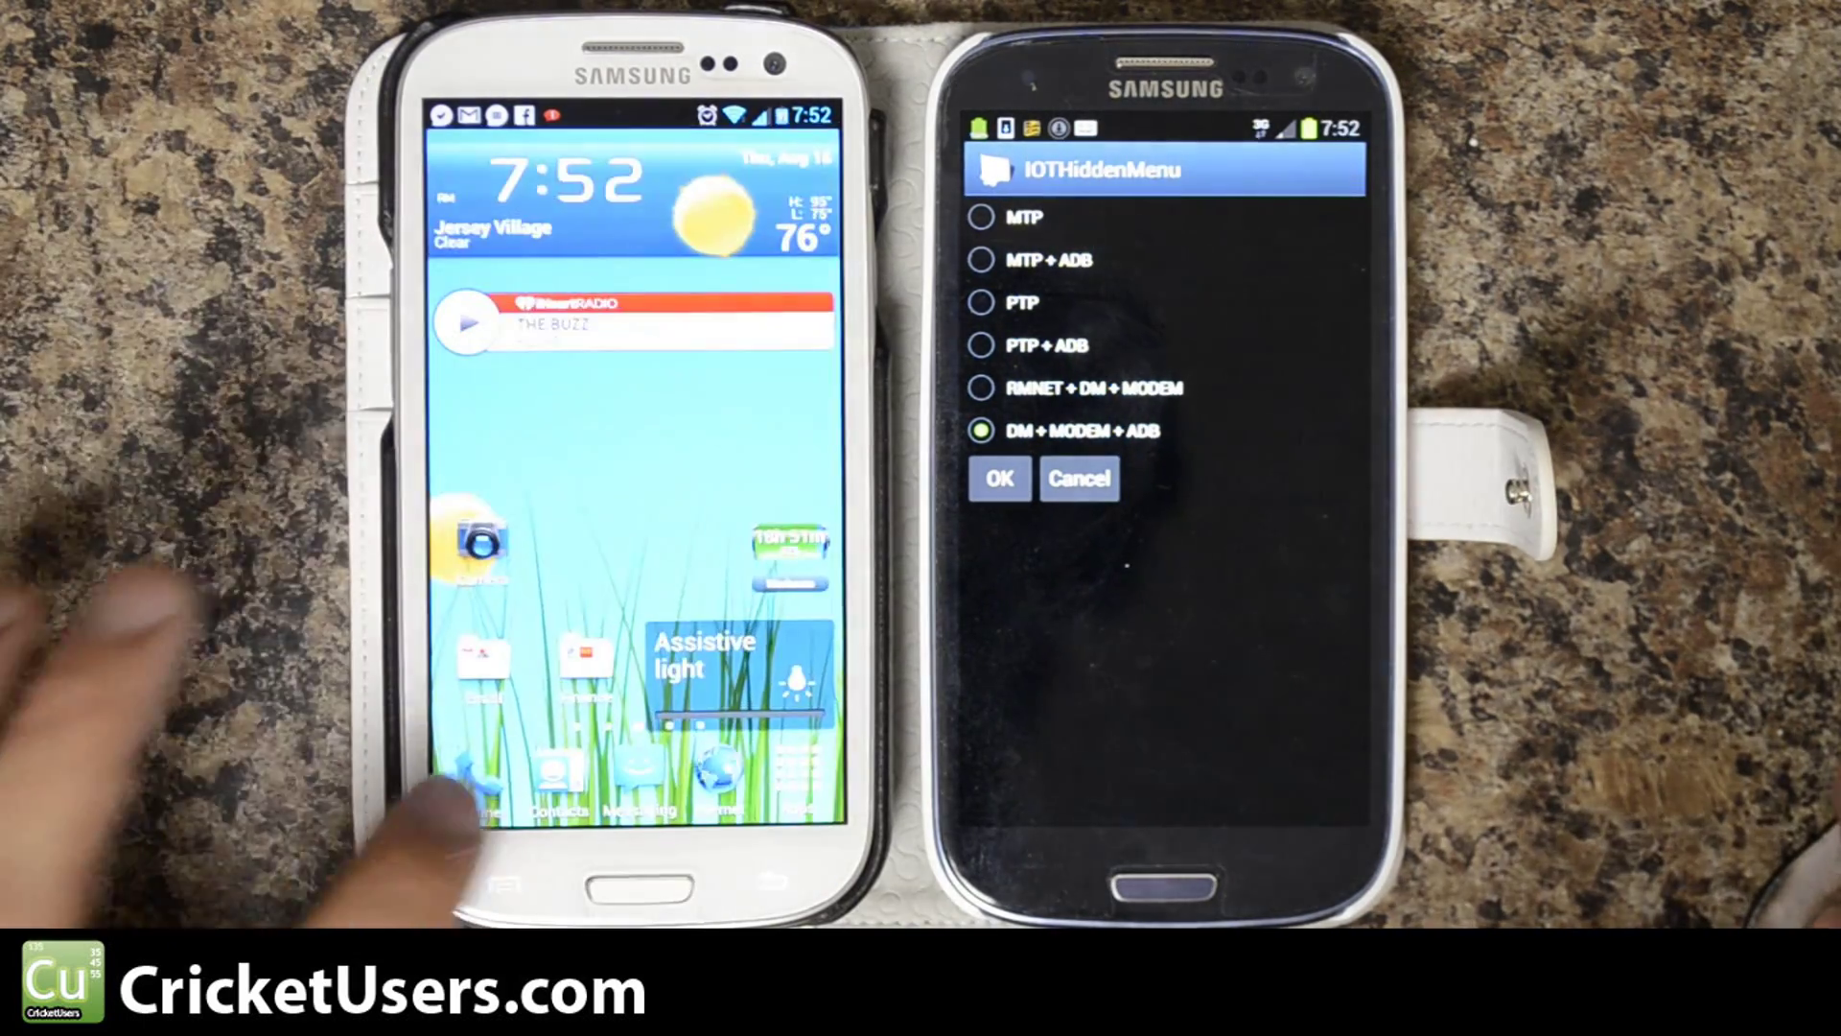
left_click(478, 786)
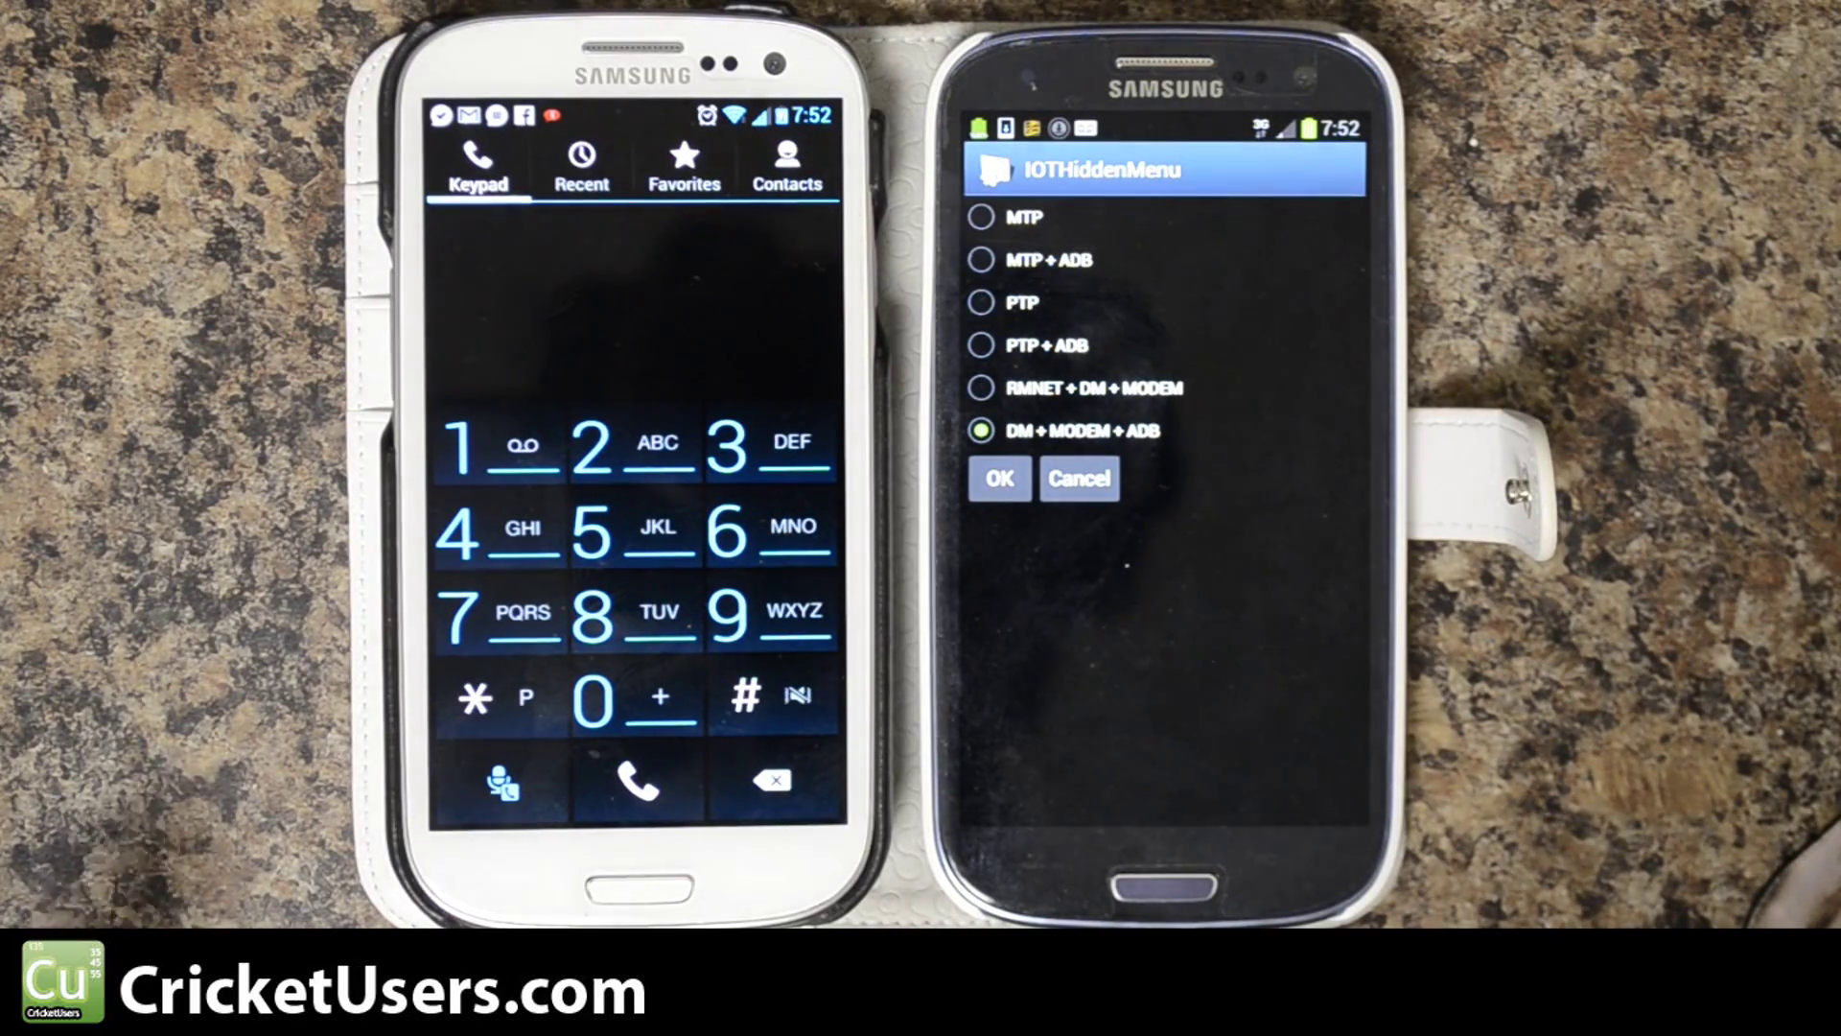
left_click(475, 697)
left_click(474, 698)
left_click(458, 614)
left_click(458, 614)
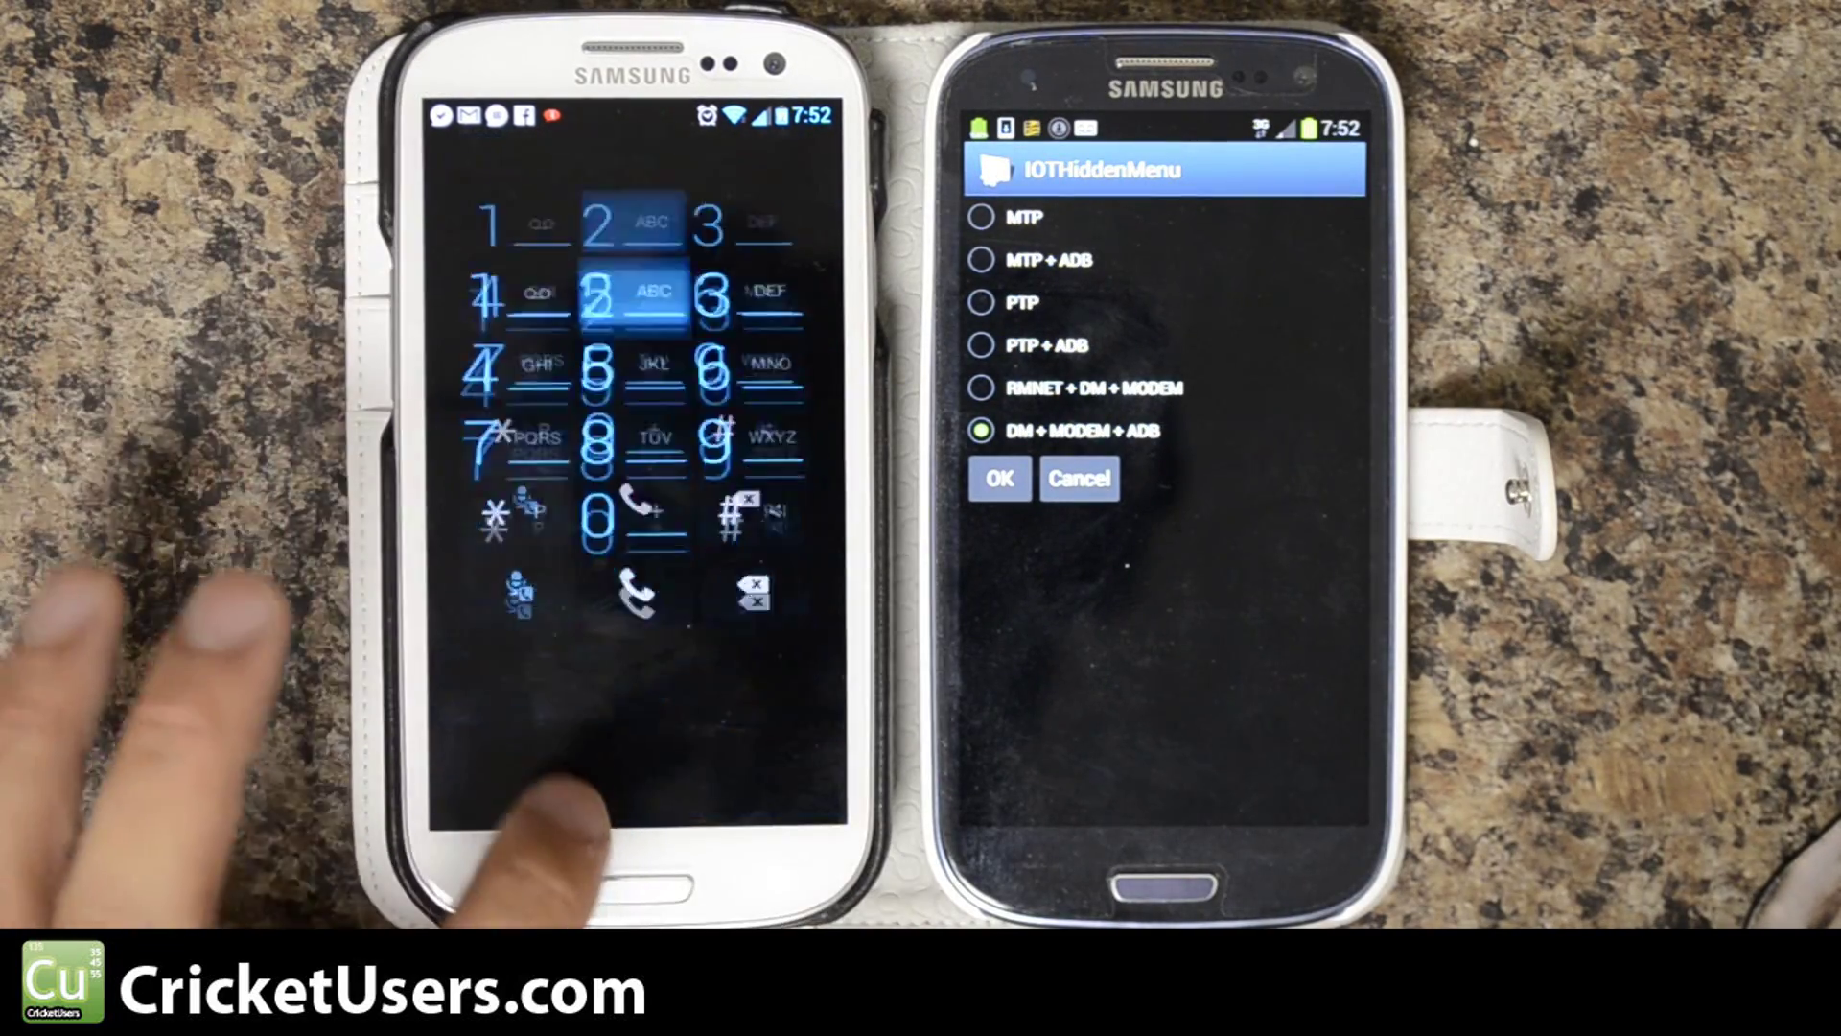
Open MSL NAM info for editing, cancel the MDN edit, and go back home.
left_click(479, 321)
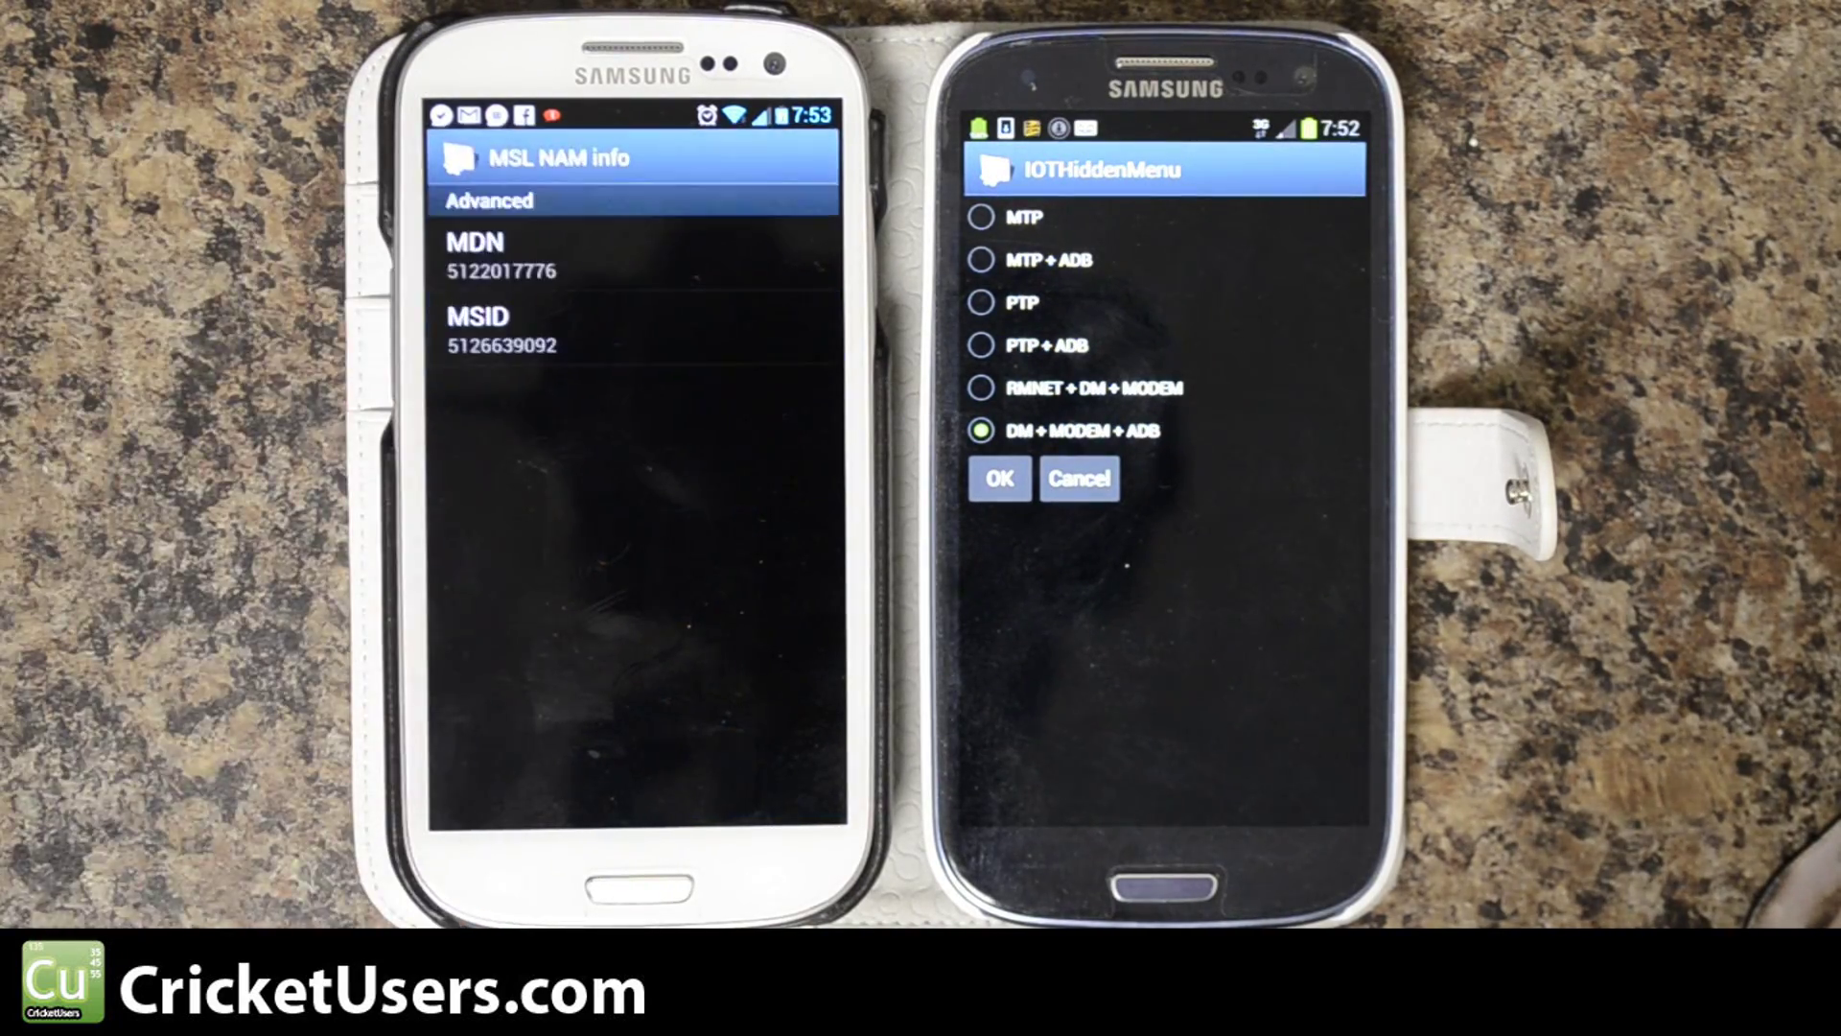
left_click(498, 256)
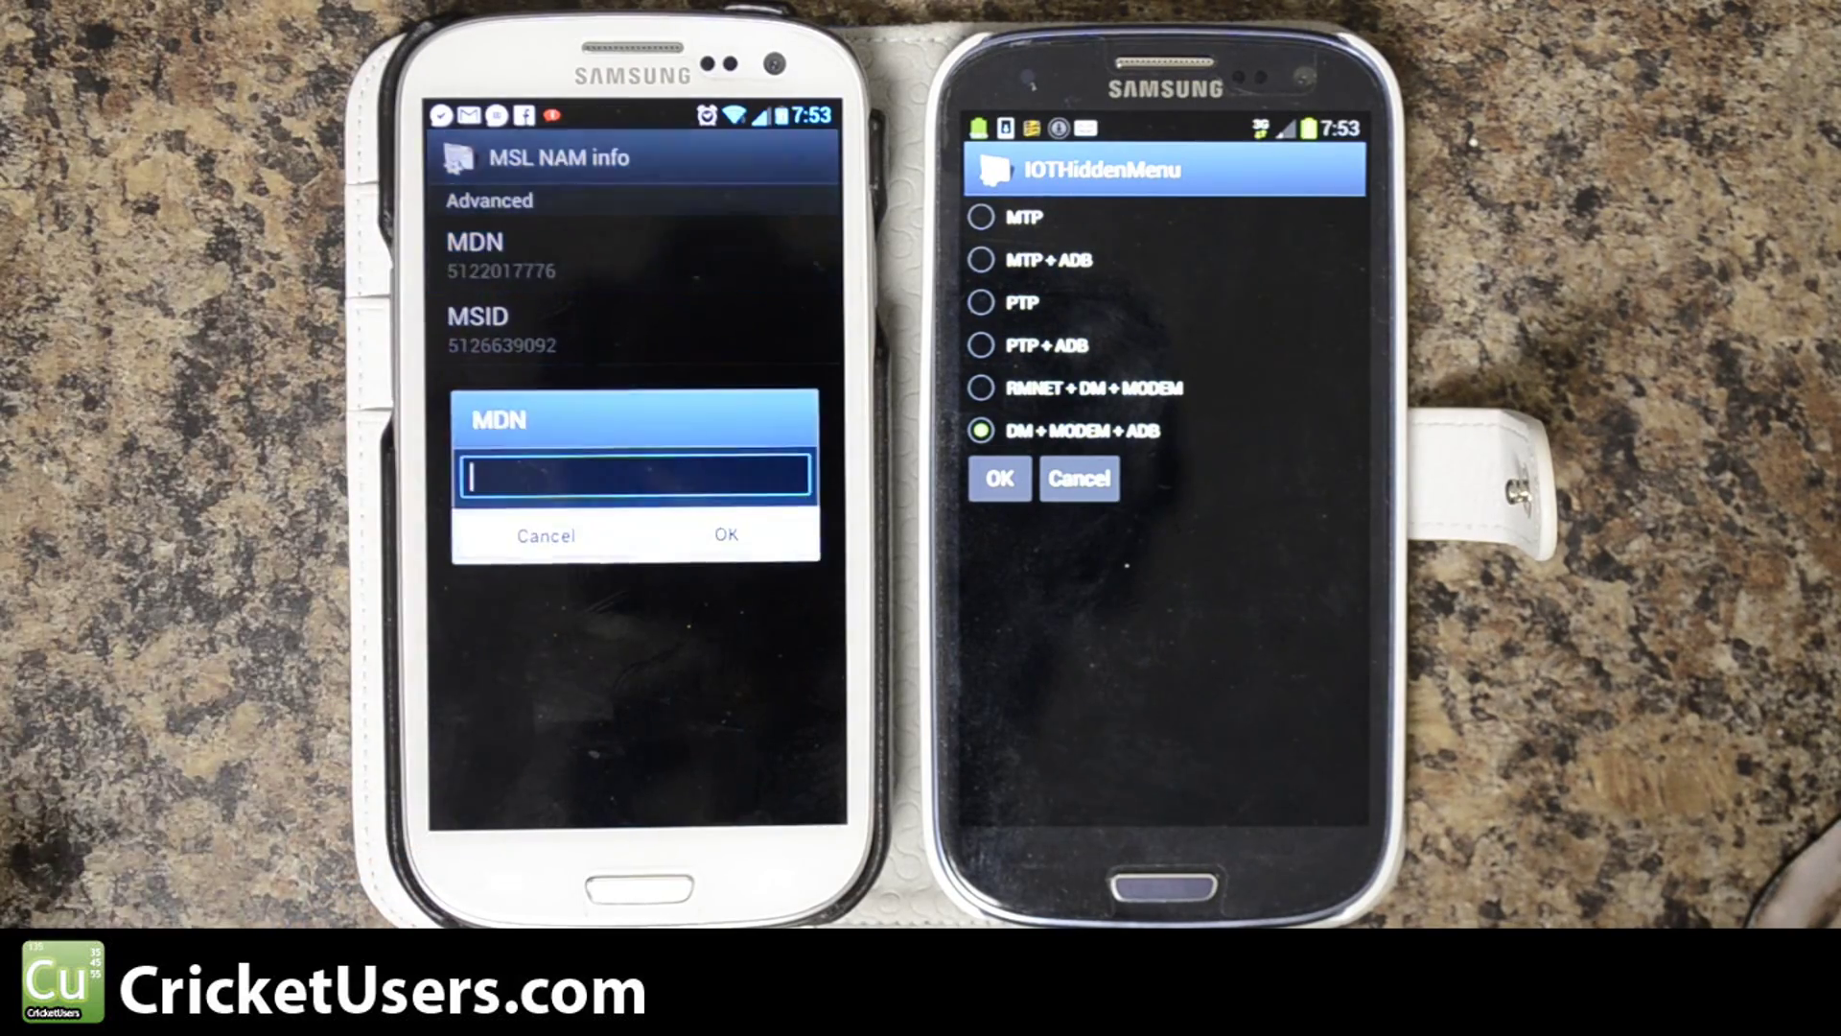
left_click(545, 535)
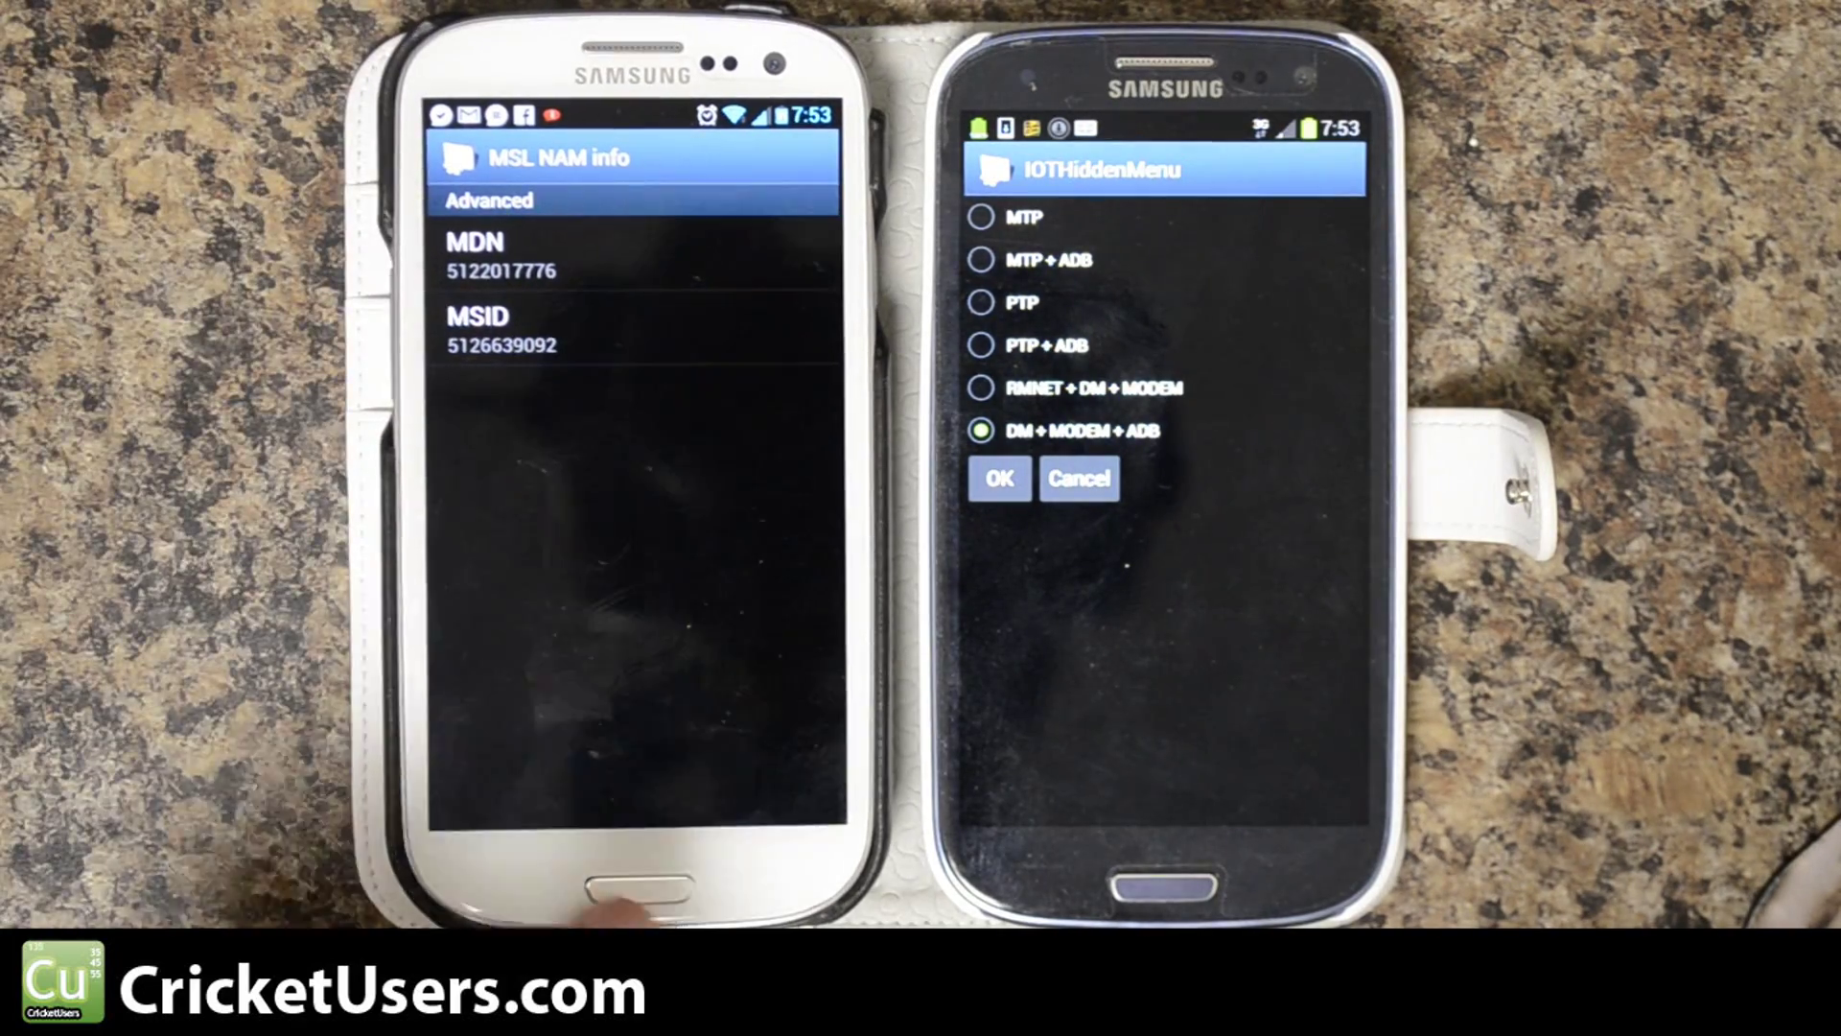
key("Home")
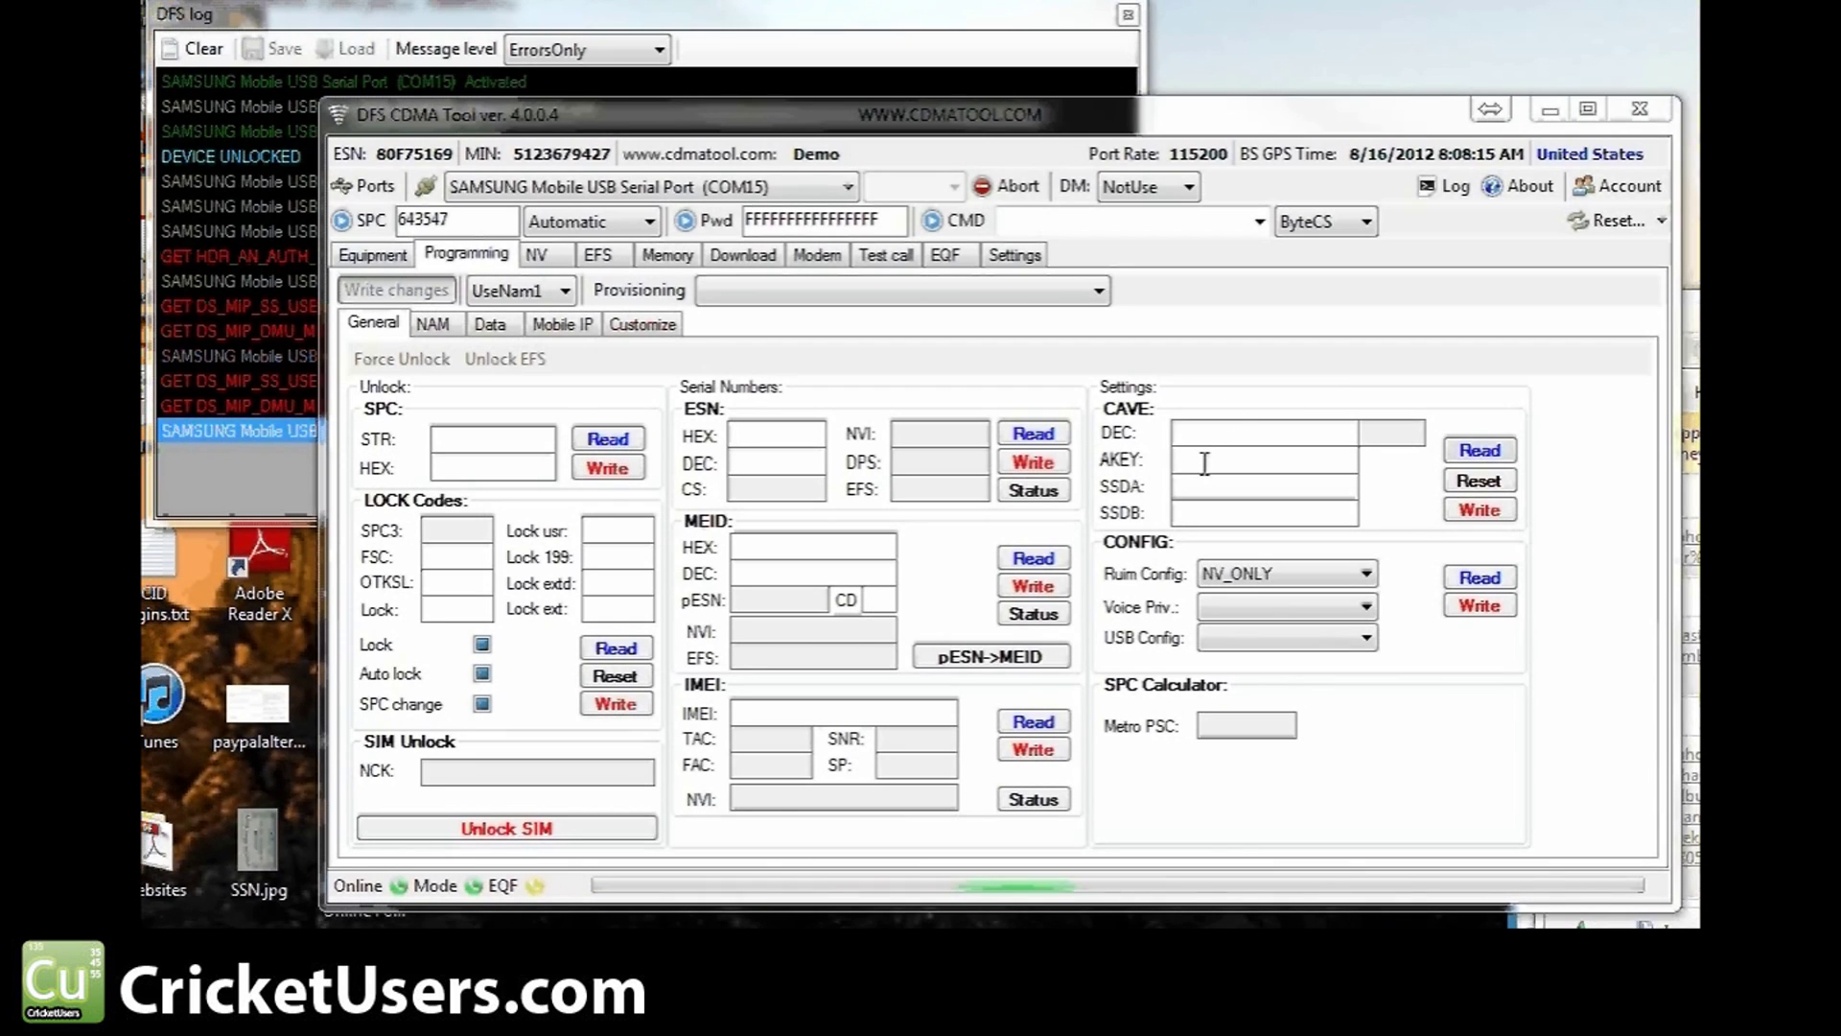
Open DFS Port Manager in the CDMA Tool and pick COM15 as the diagnostic port.
left_click(429, 154)
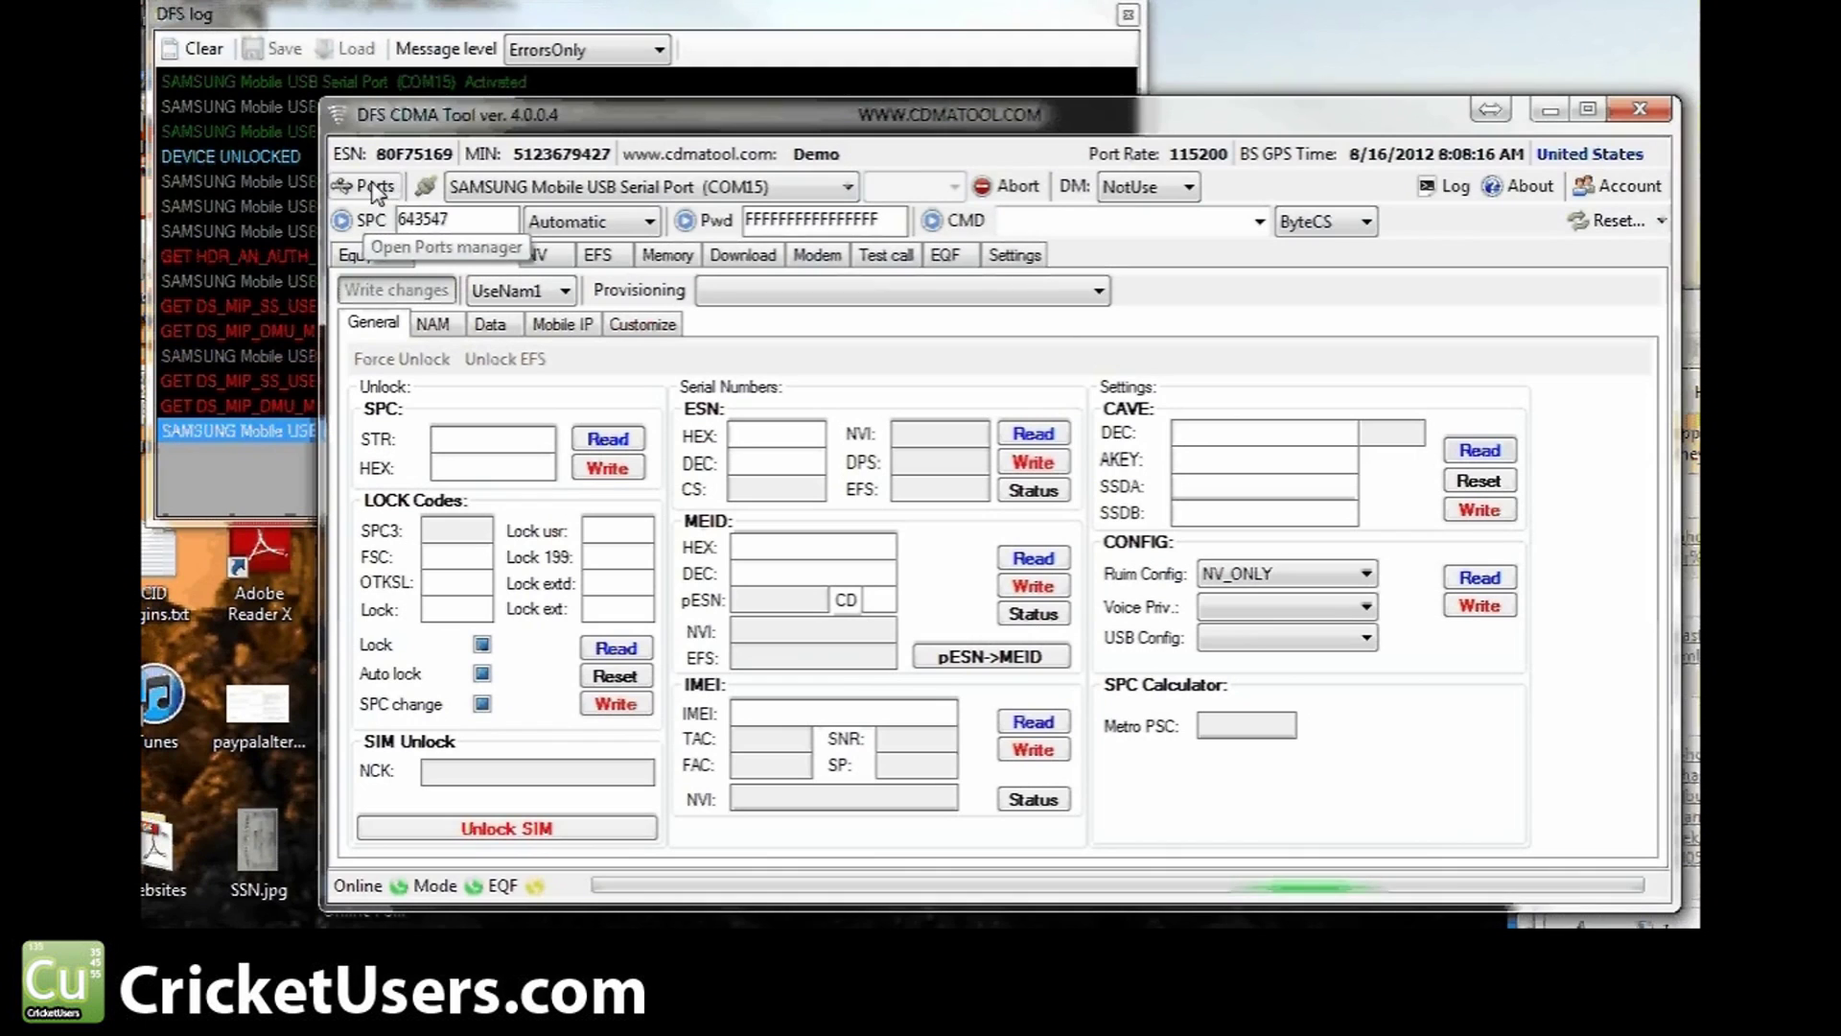
left_click(367, 186)
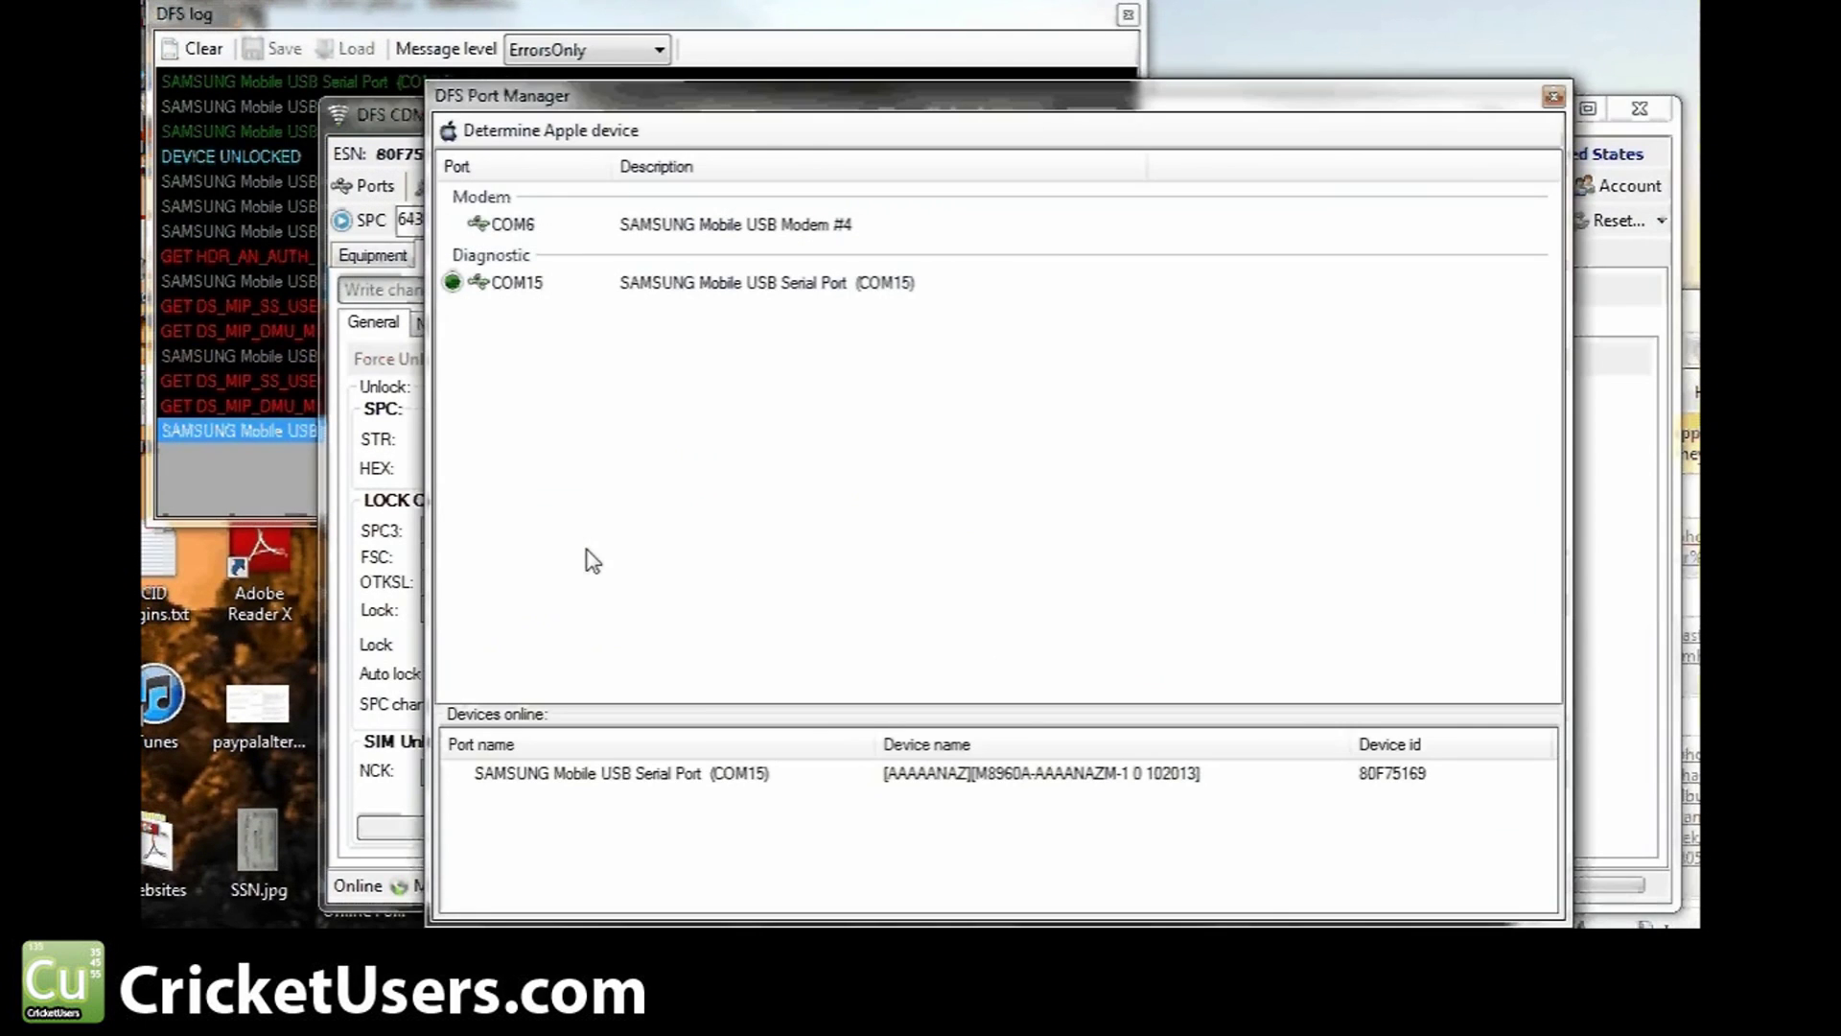
left_click(779, 286)
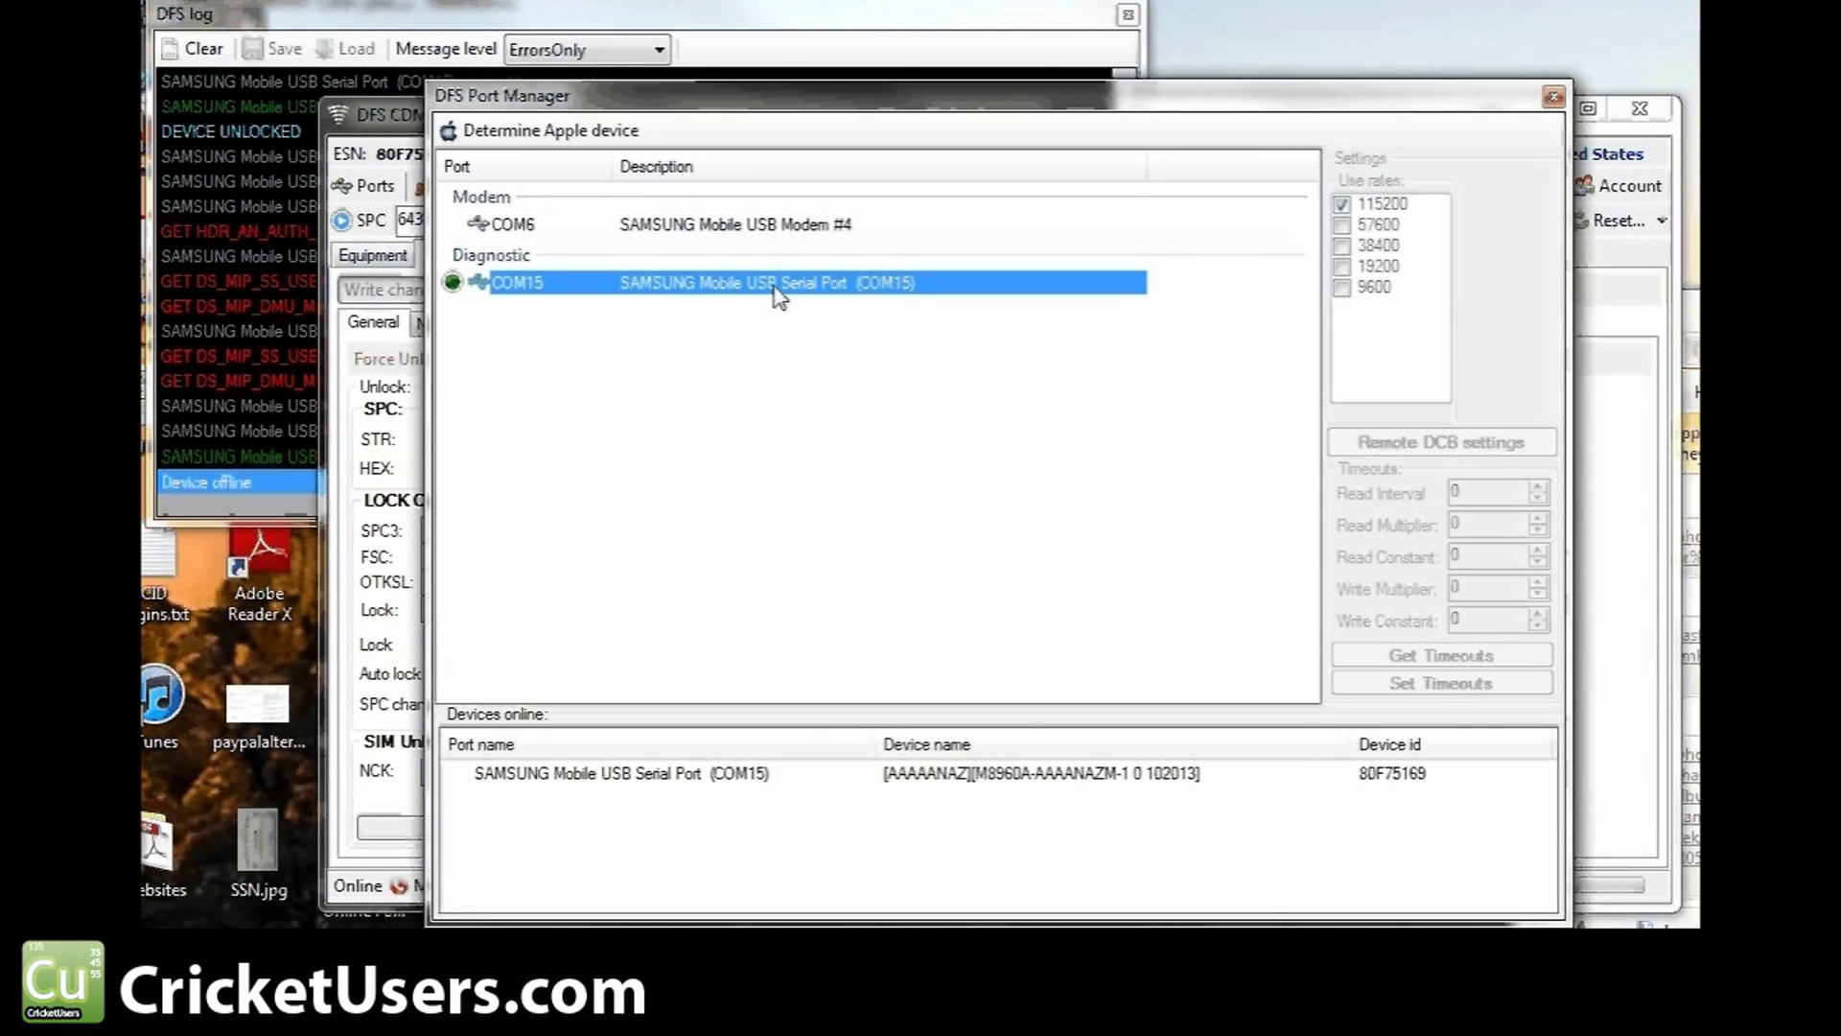
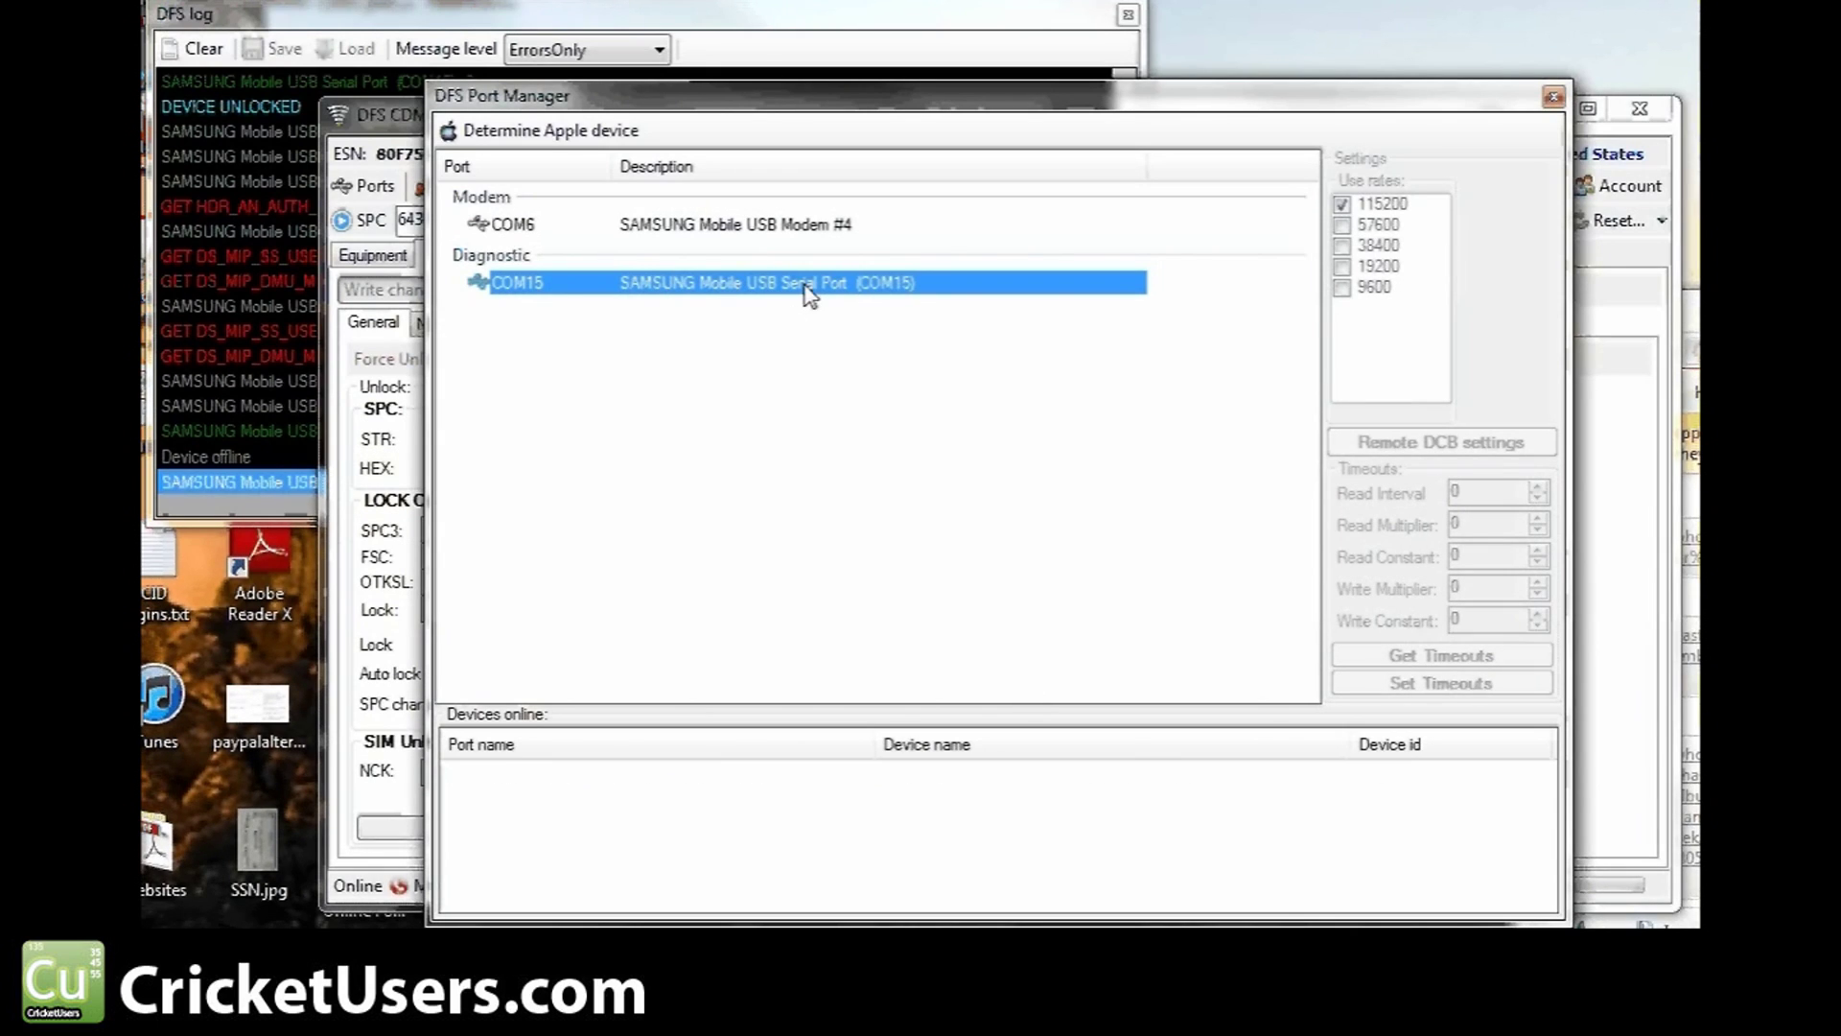
Connect to the Samsung phone via the COM15 SAMSUNG Mobile USB Serial Port in Port Manager.
double_click(774, 783)
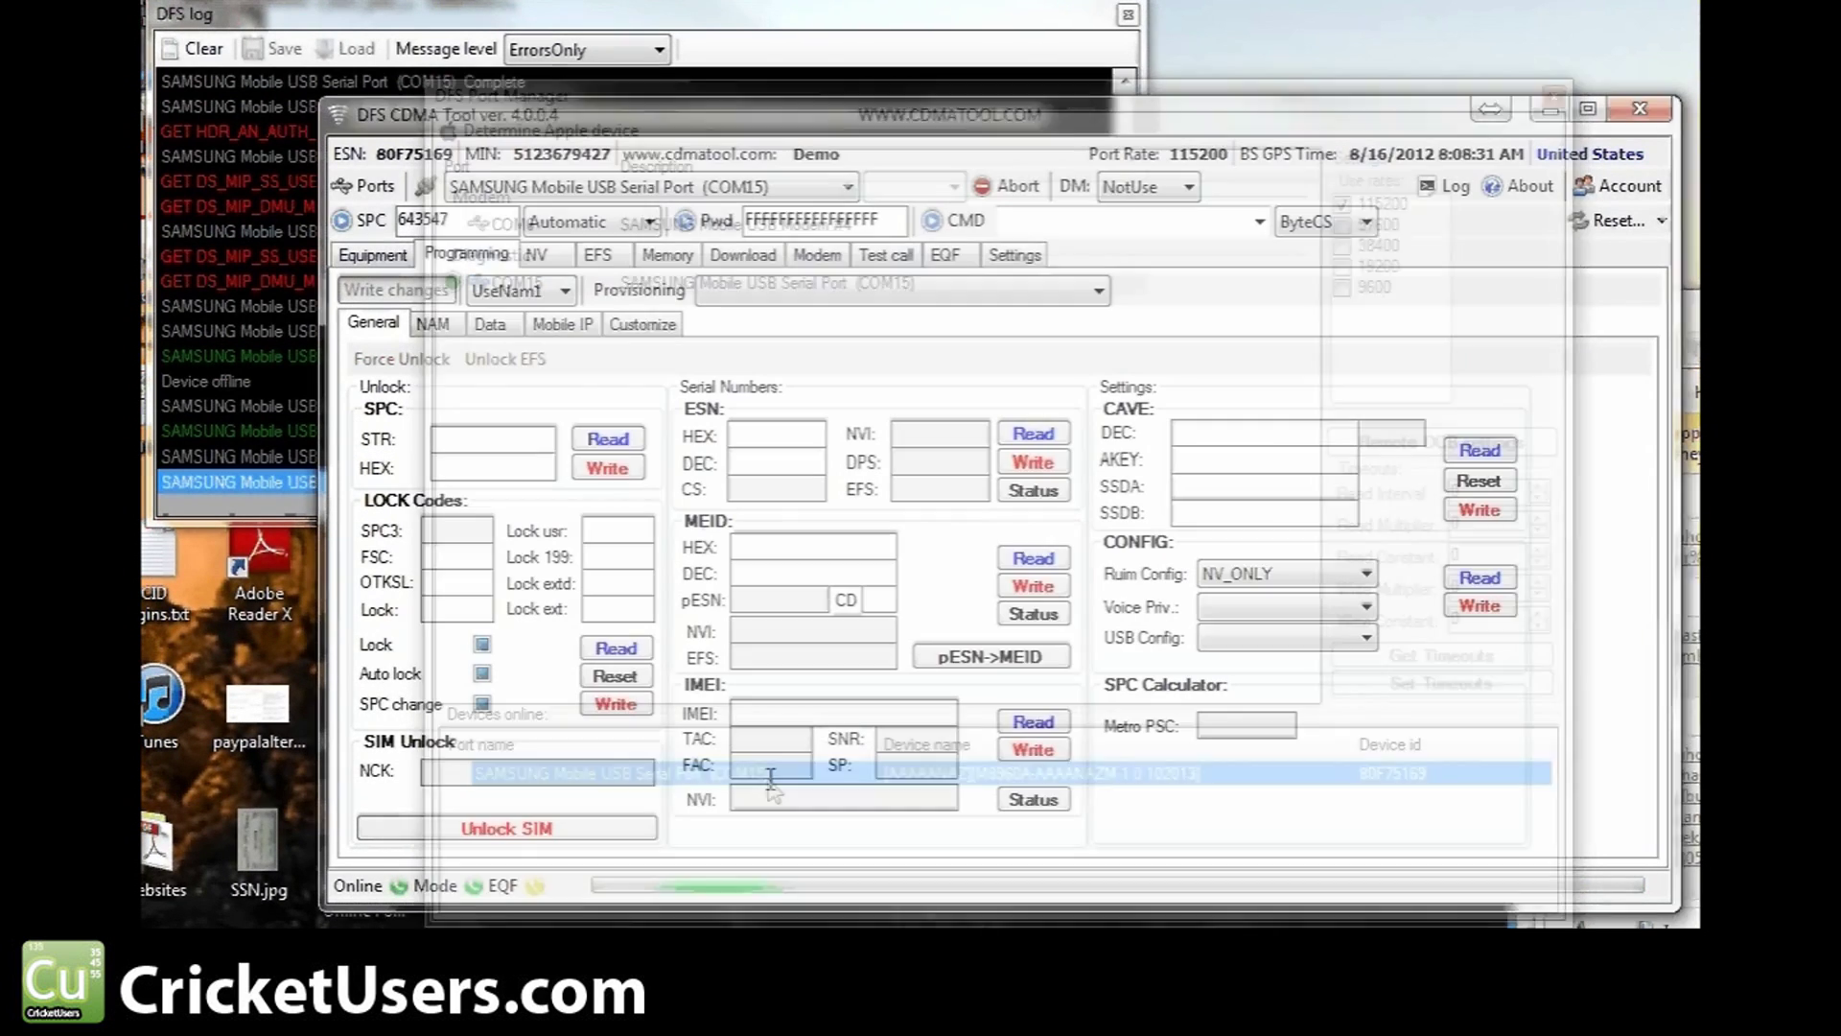
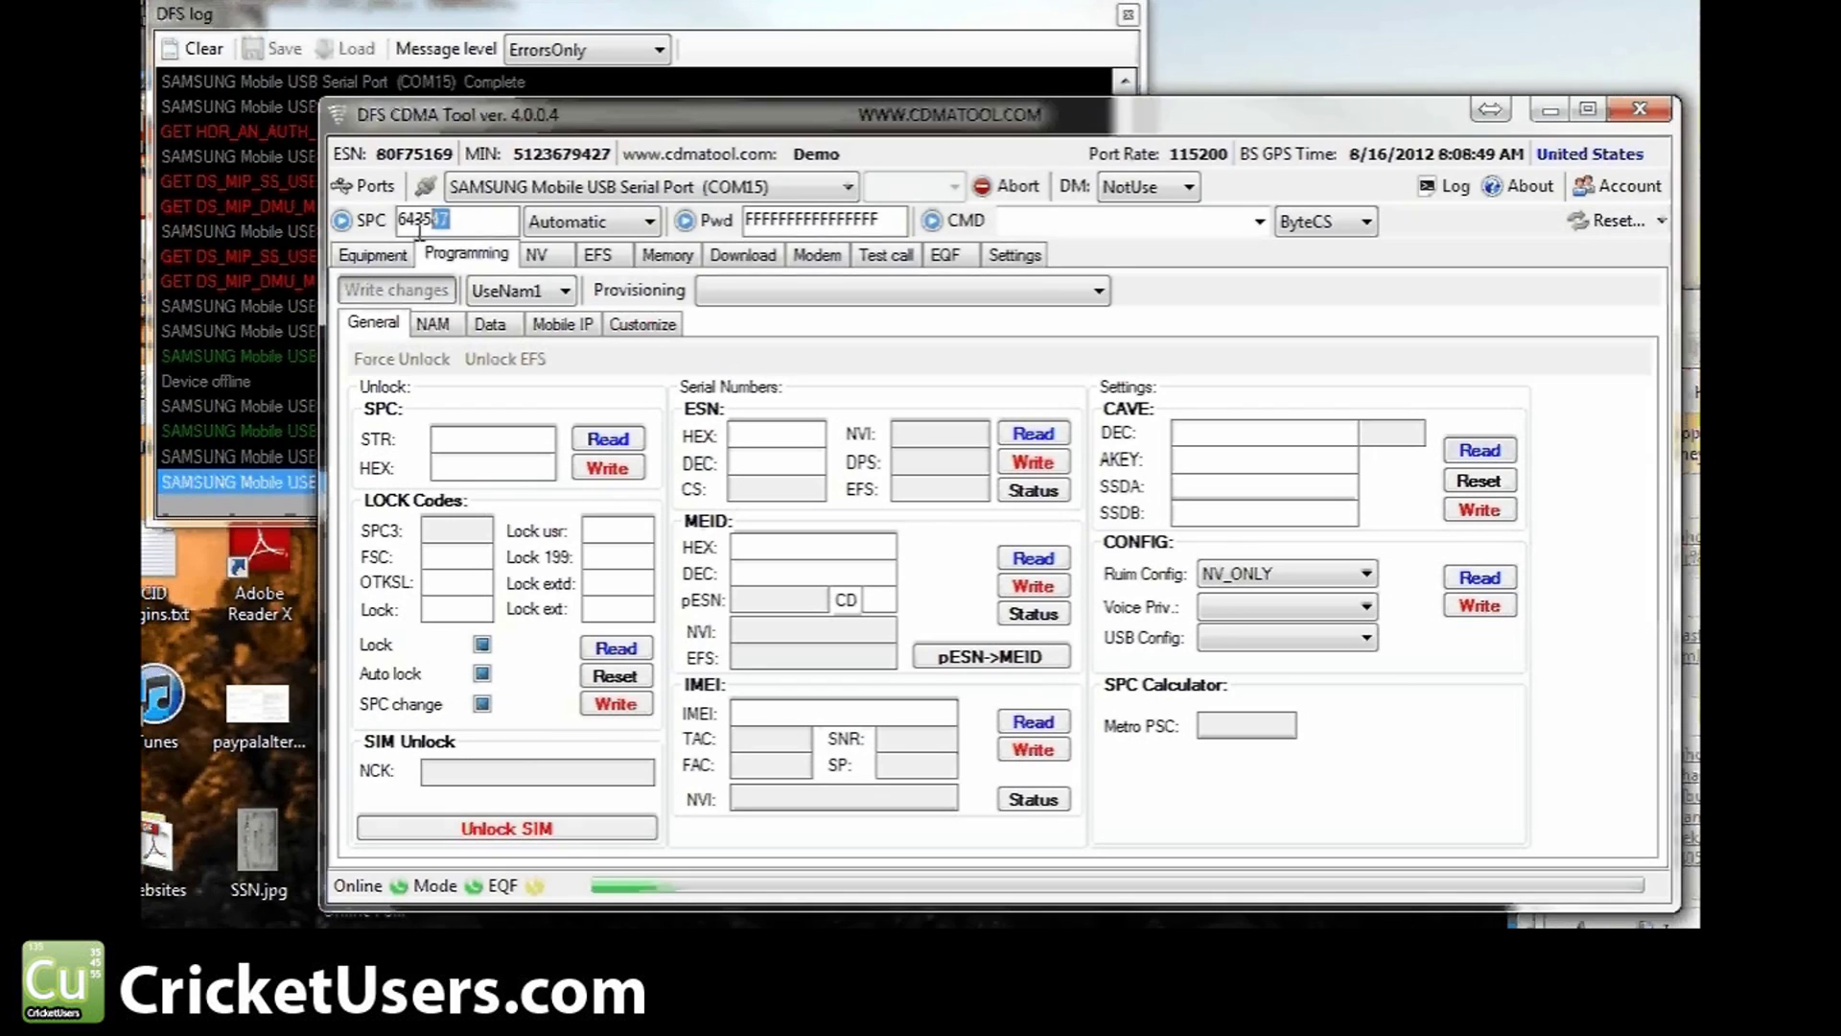
Select the entire six-digit code in the SPC field of the Programming settings.
double_click(476, 222)
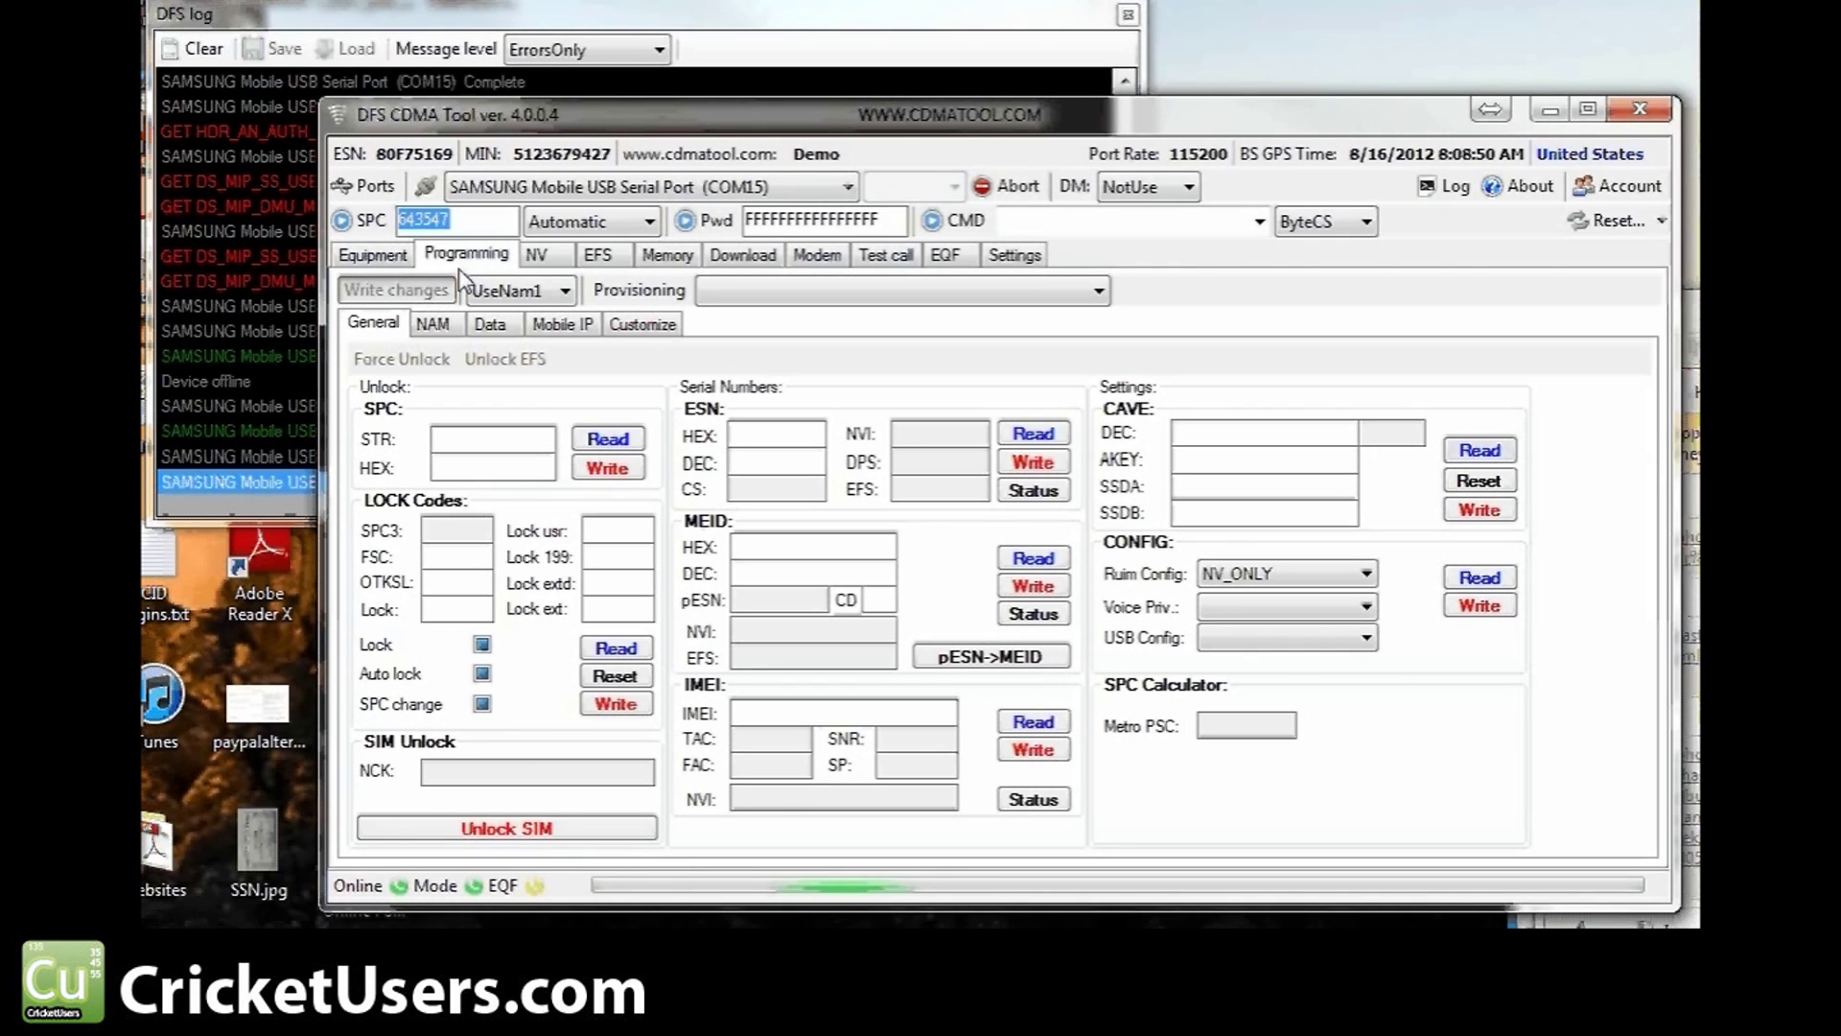
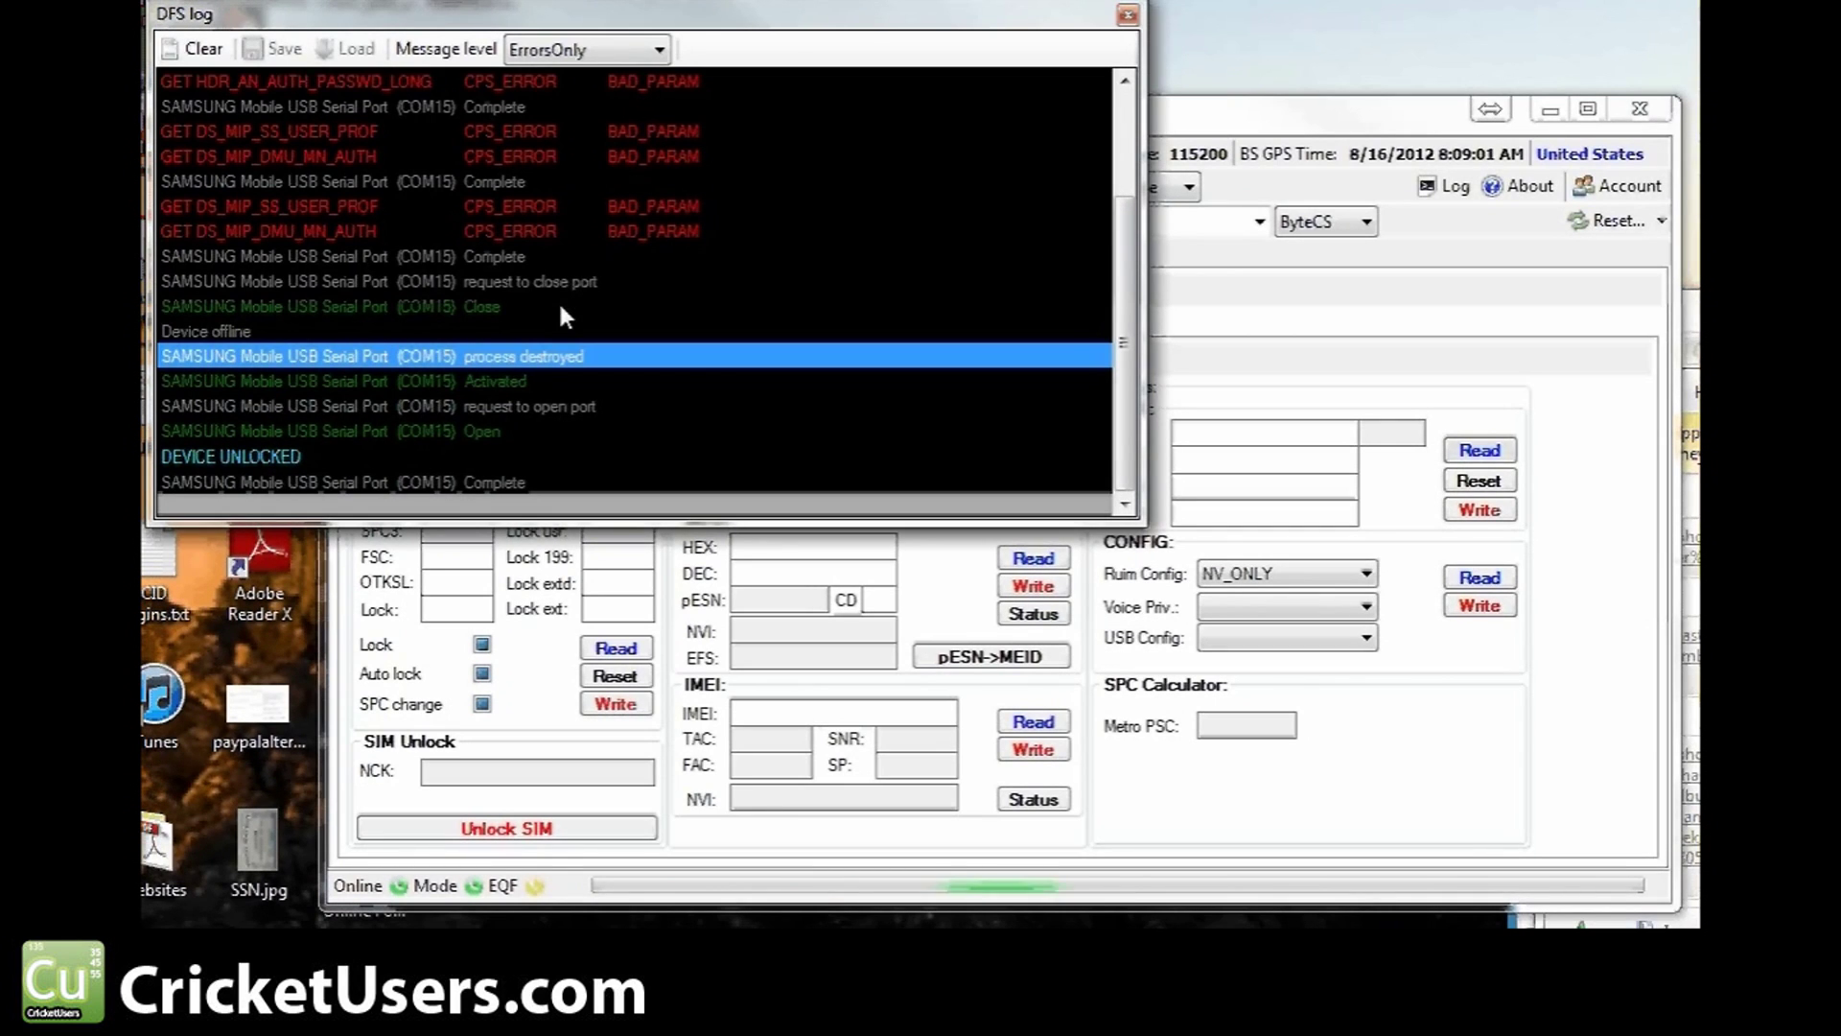
Bring DFS CDMA Tool in front of the log and show the Programming tab's General settings.
left_click(1246, 115)
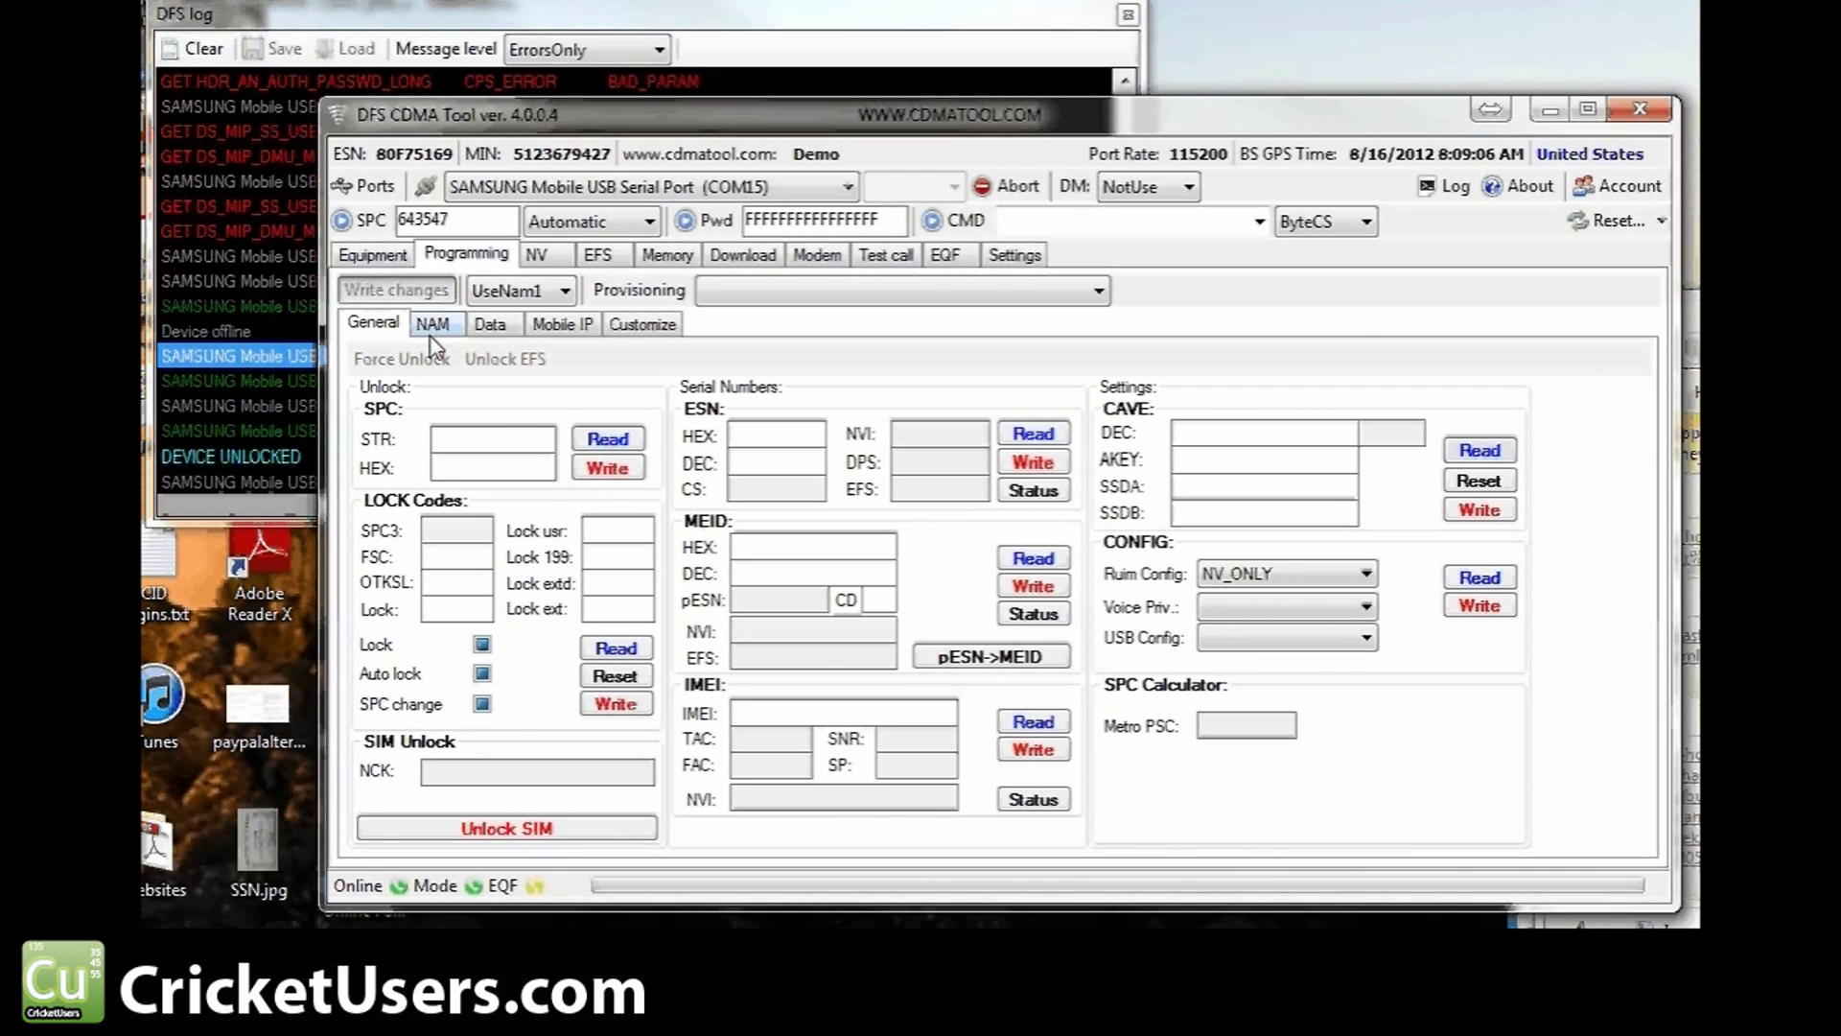
left_click(385, 253)
left_click(460, 255)
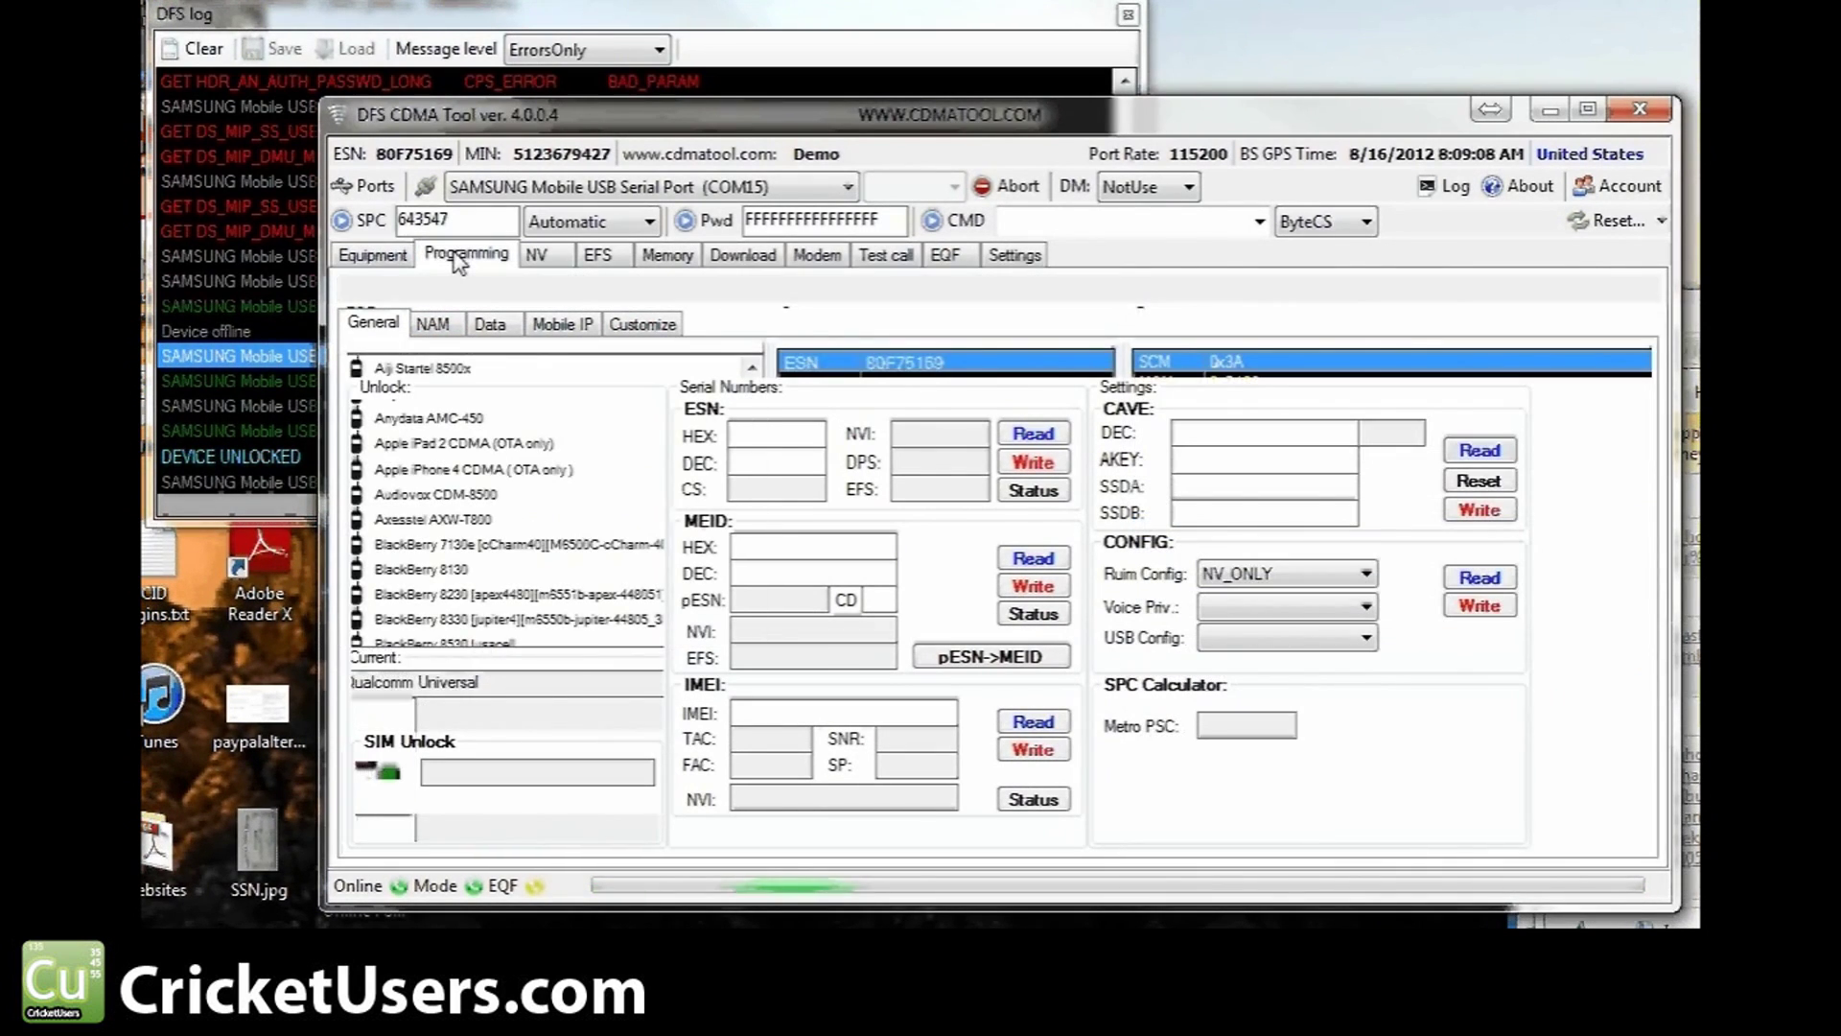
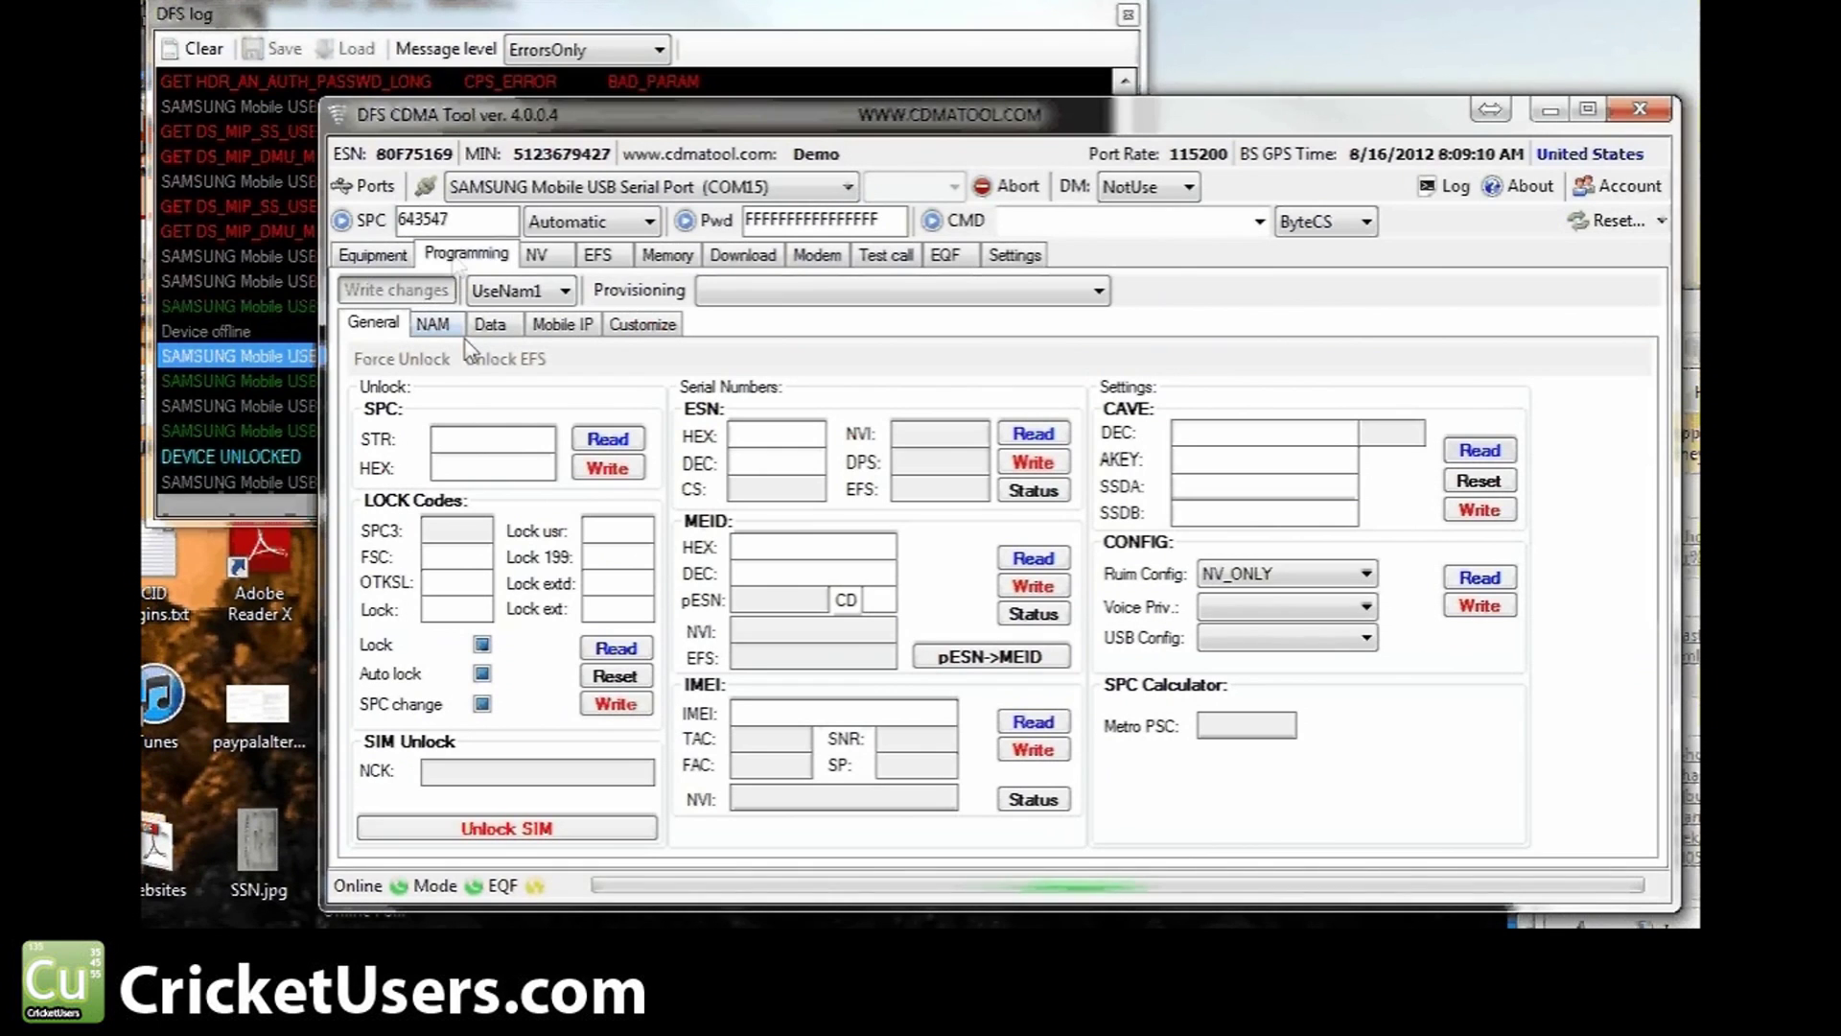
left_click(1239, 576)
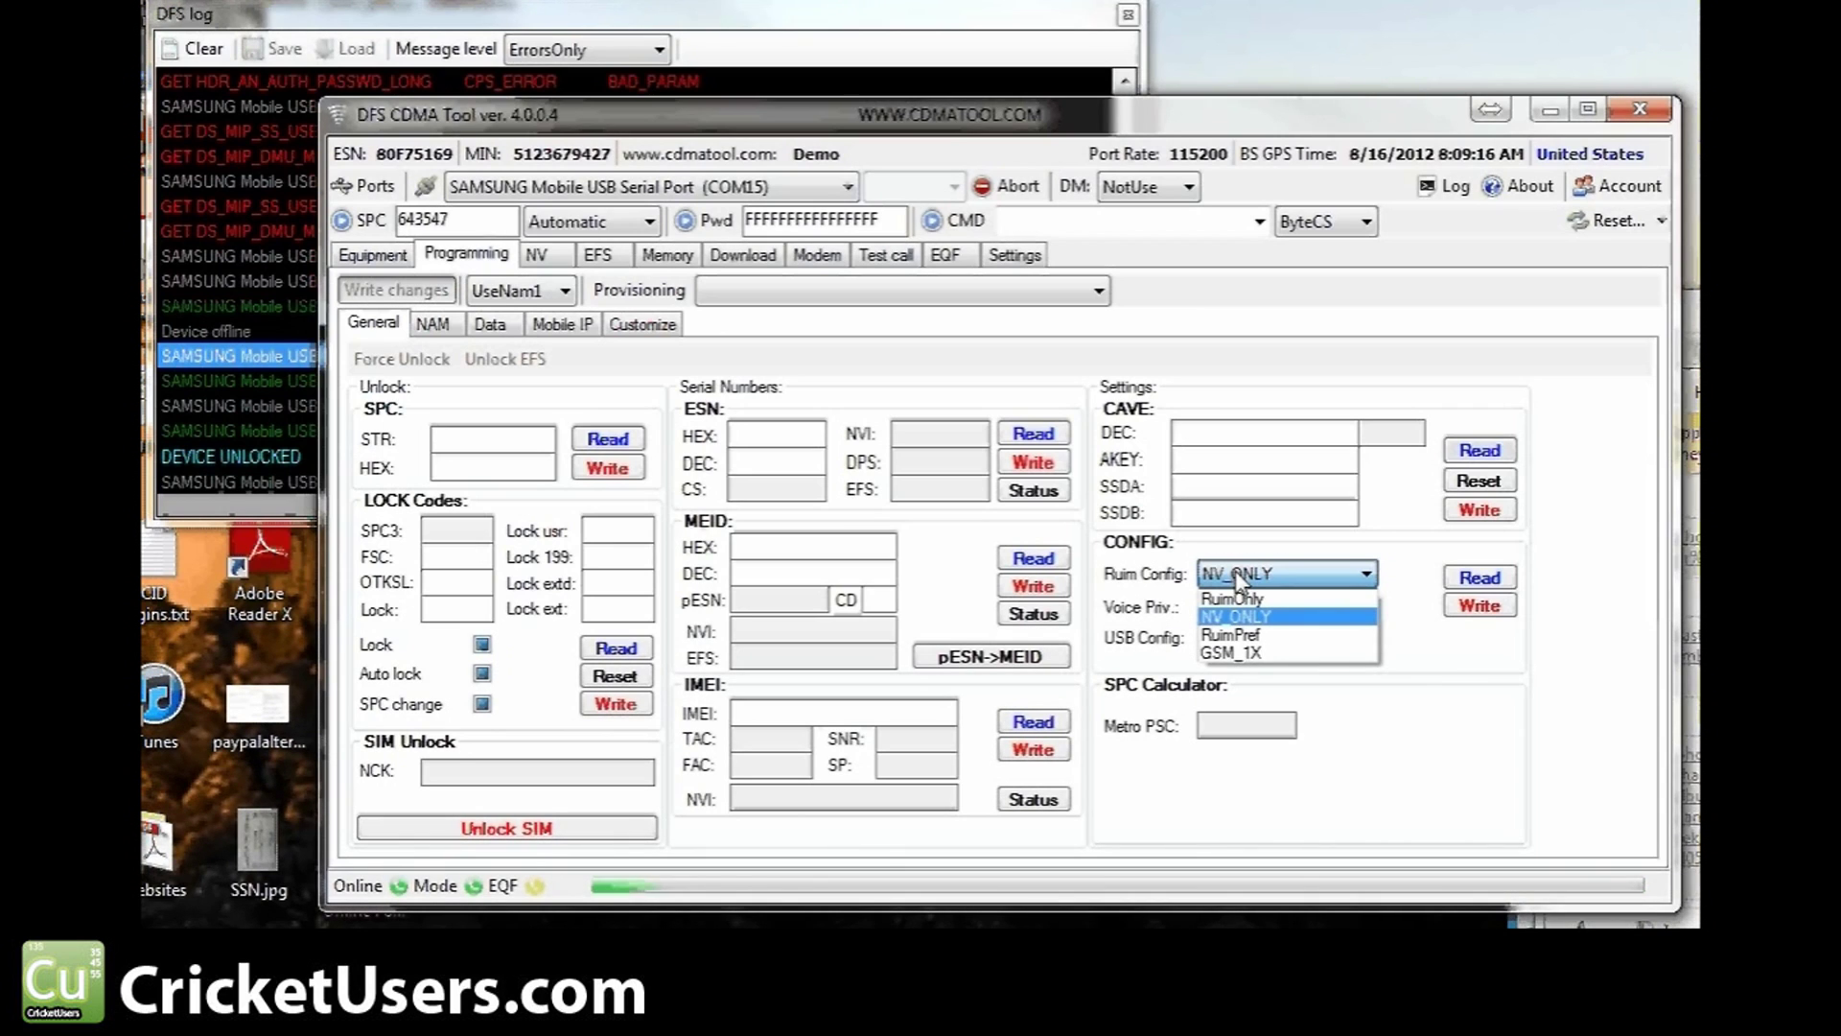
left_click(1235, 615)
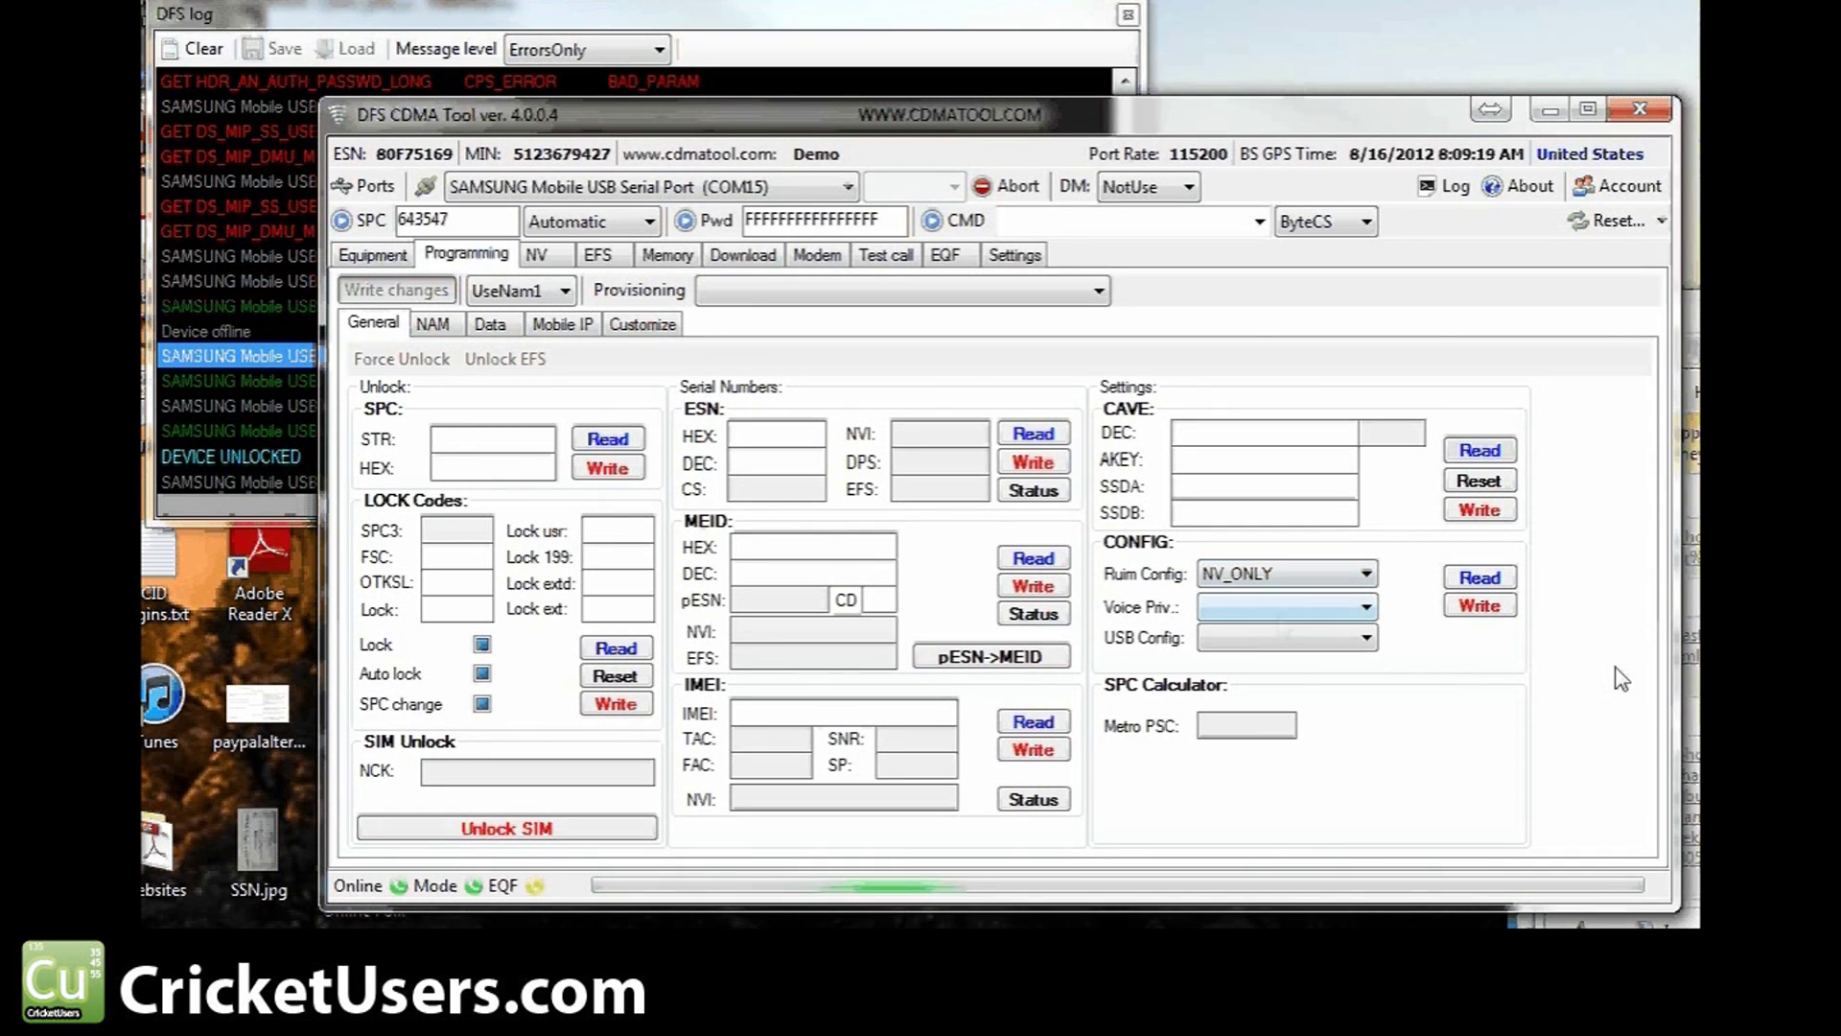
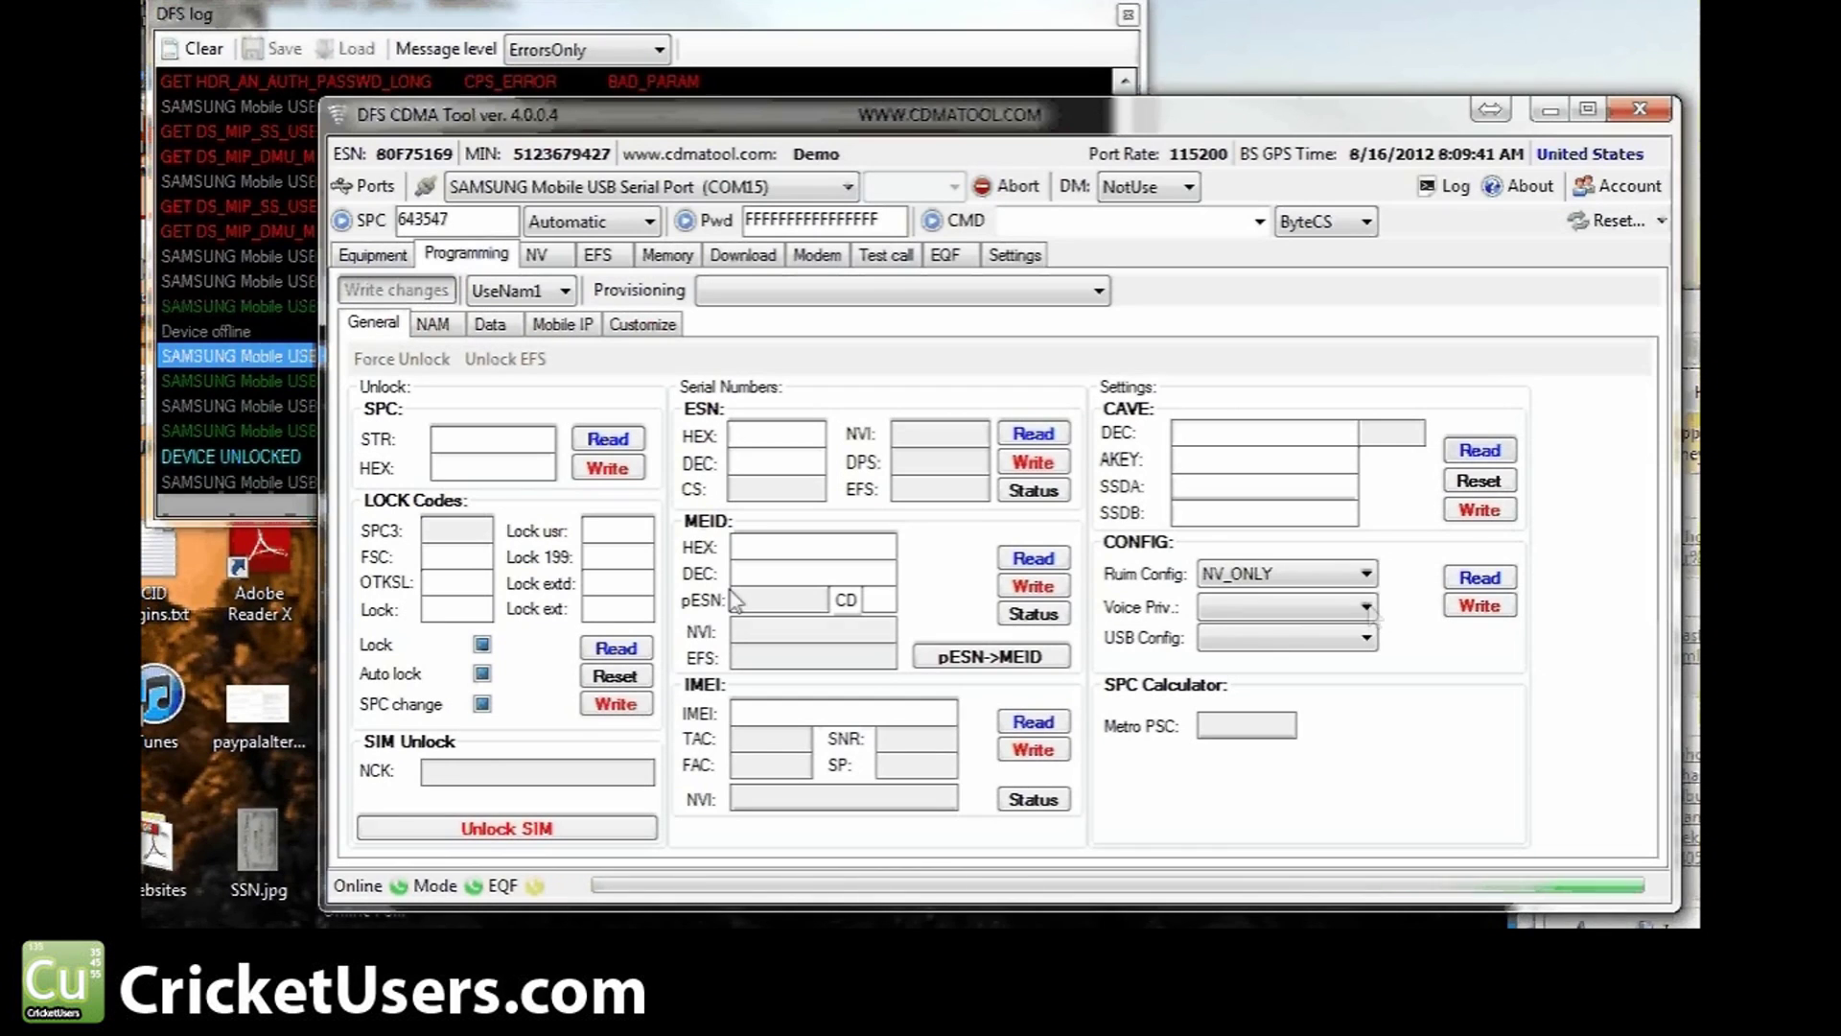
Read the phone's current NAM values and check the MIN A and MIN D numbers.
left_click(432, 324)
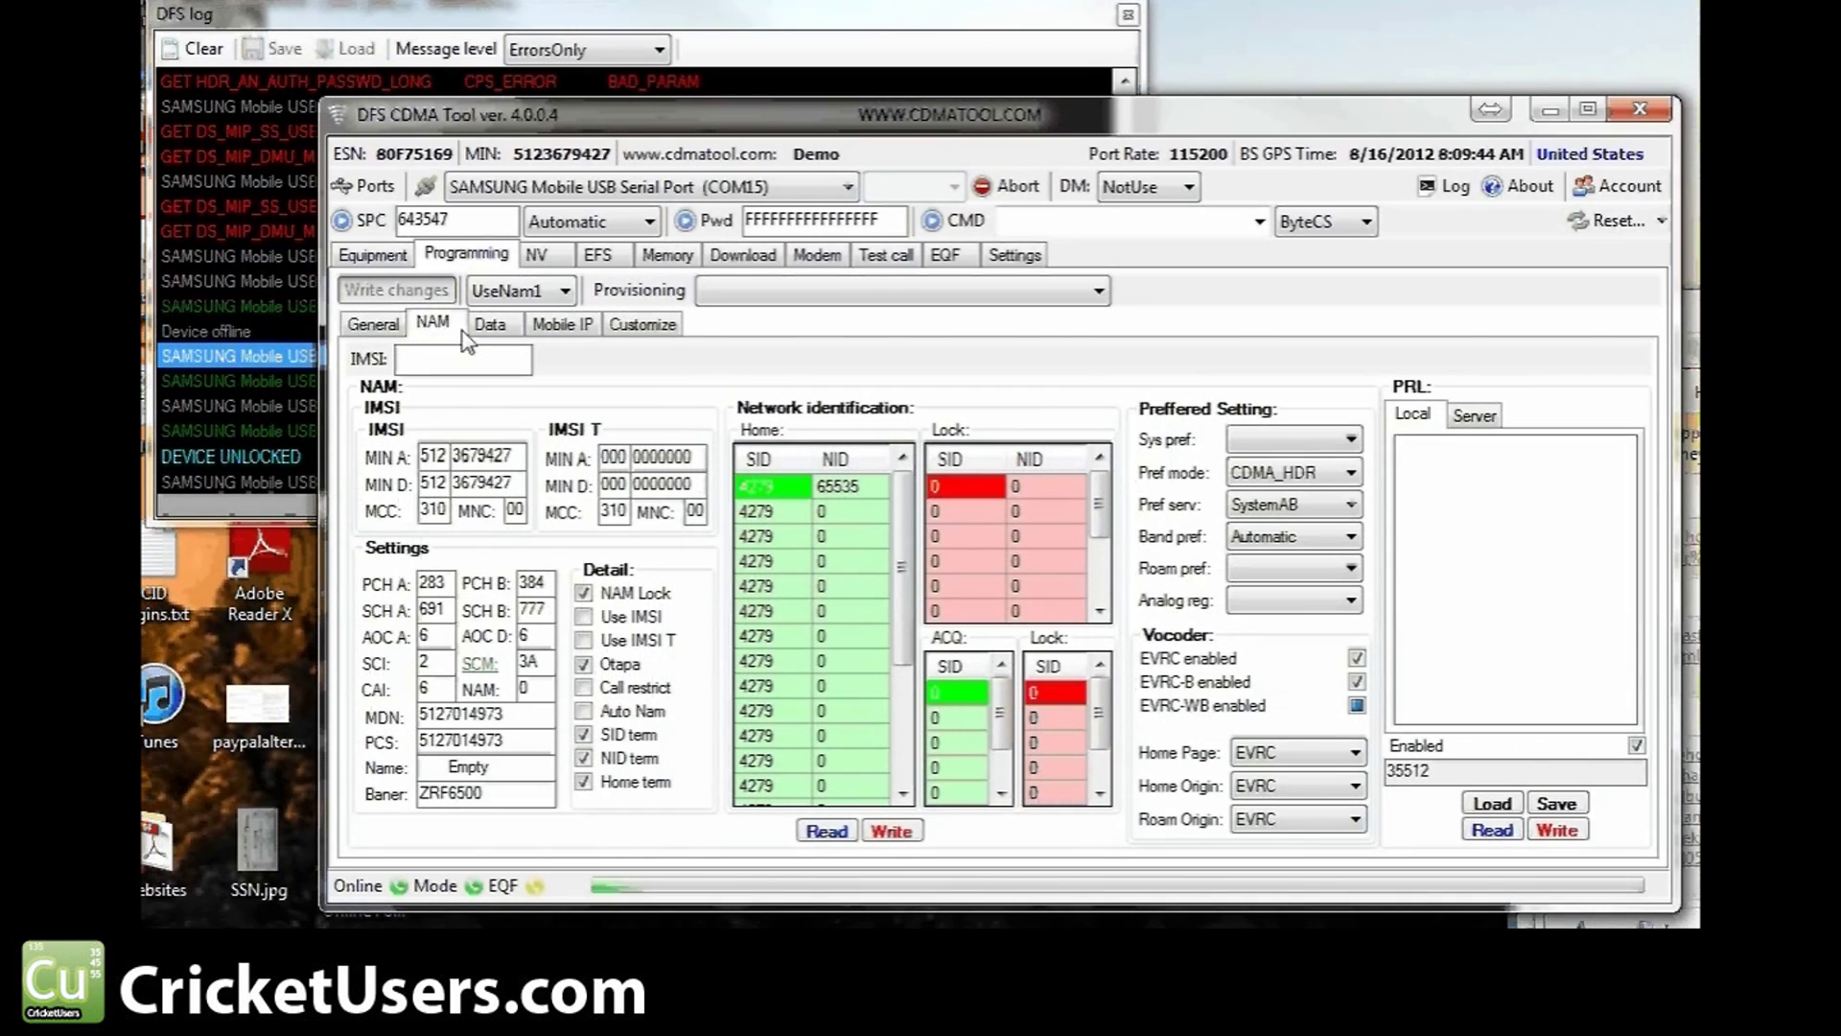
left_click(829, 832)
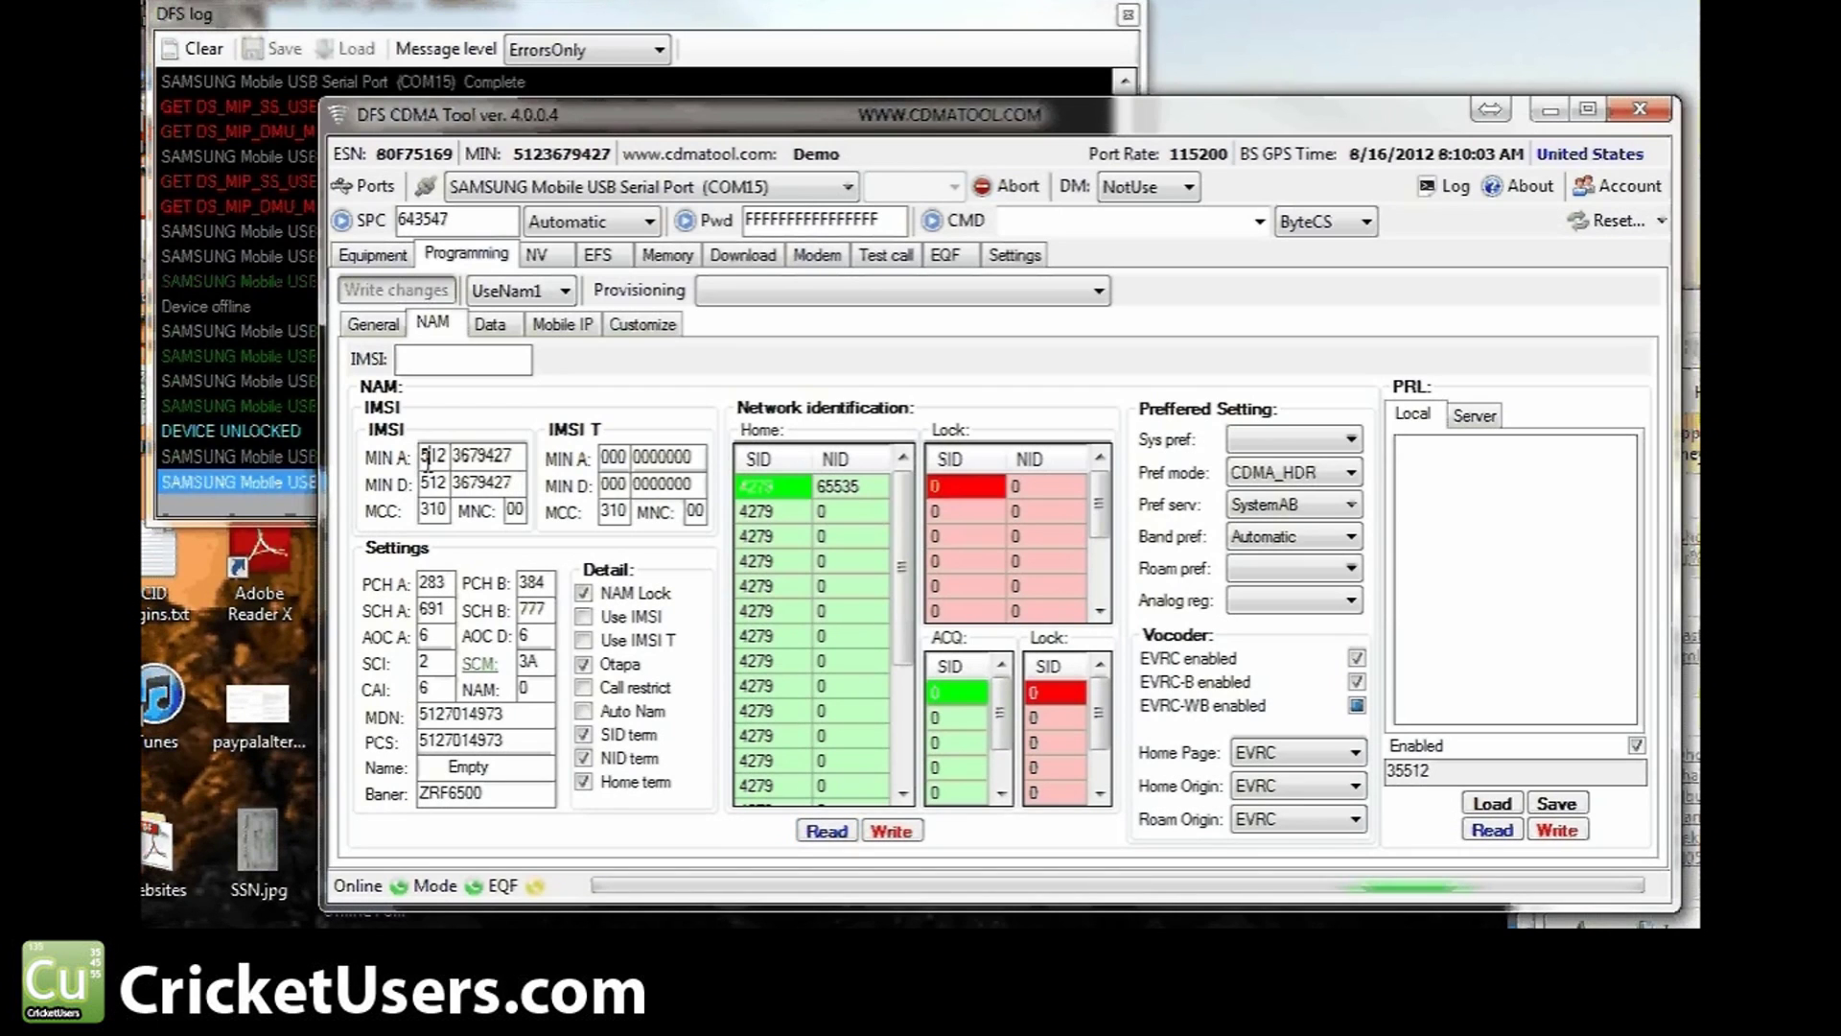
double_click(483, 457)
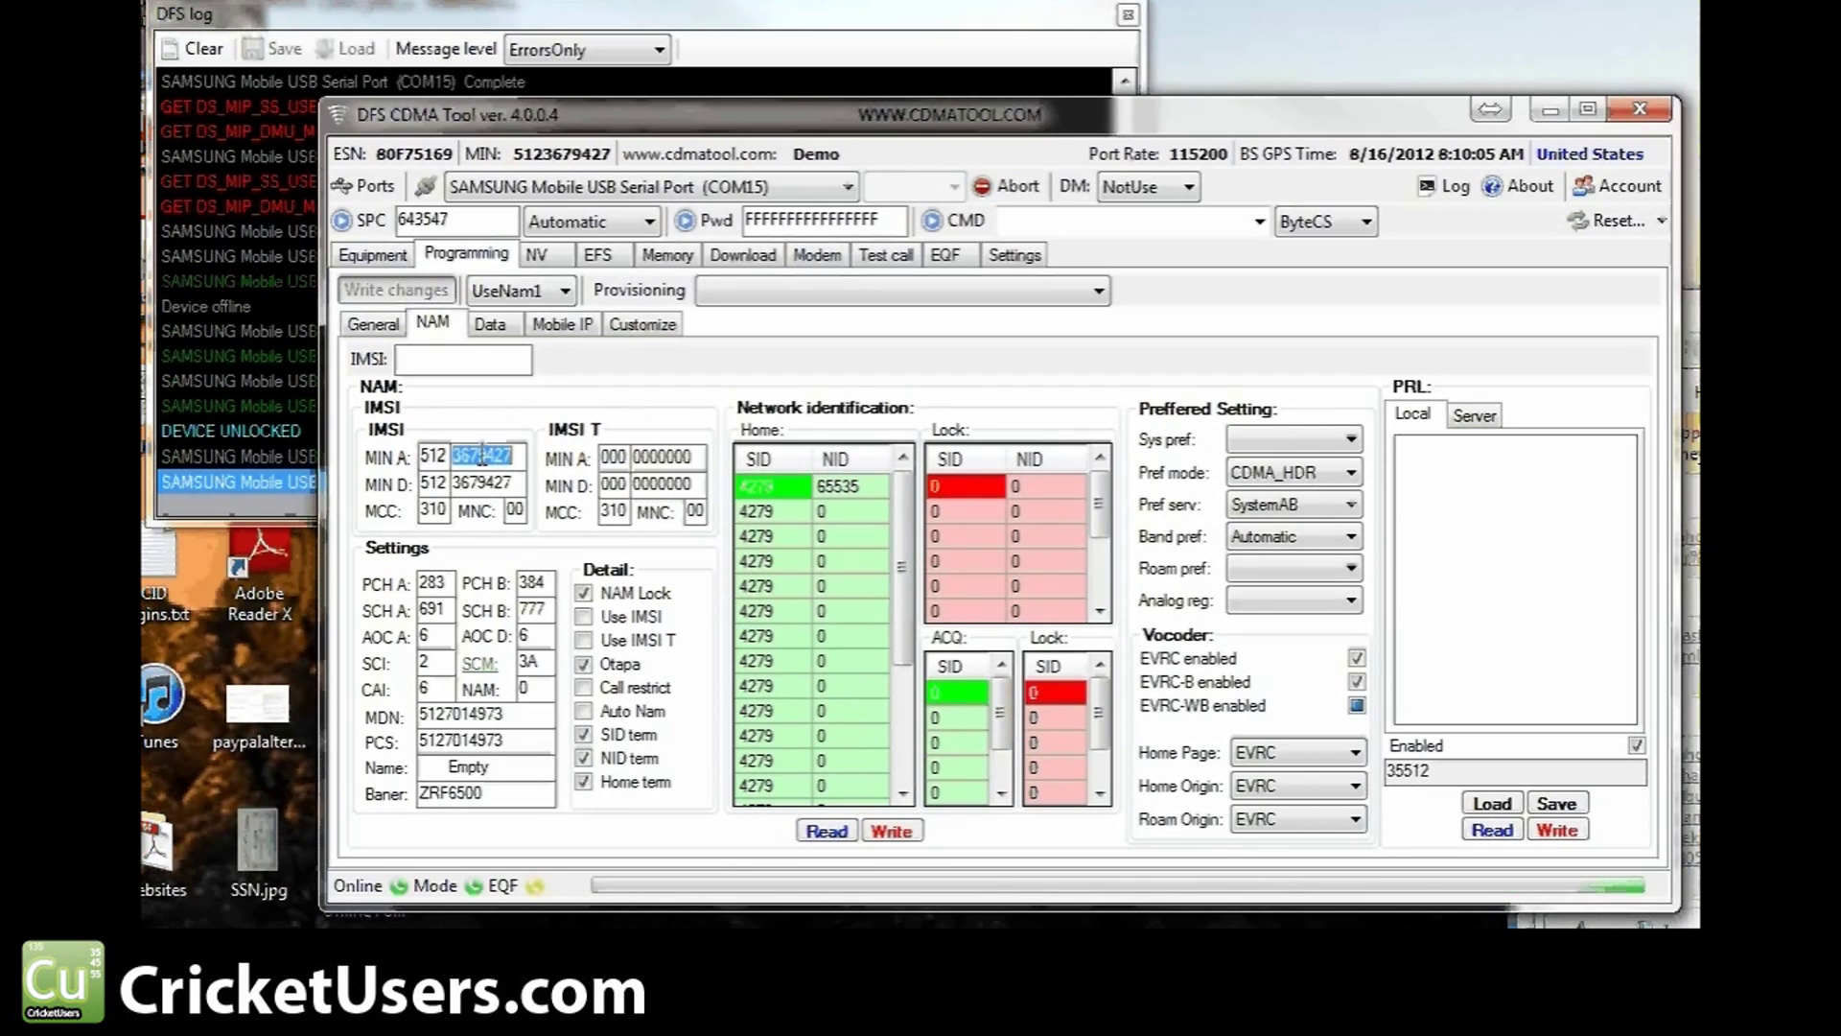
double_click(474, 479)
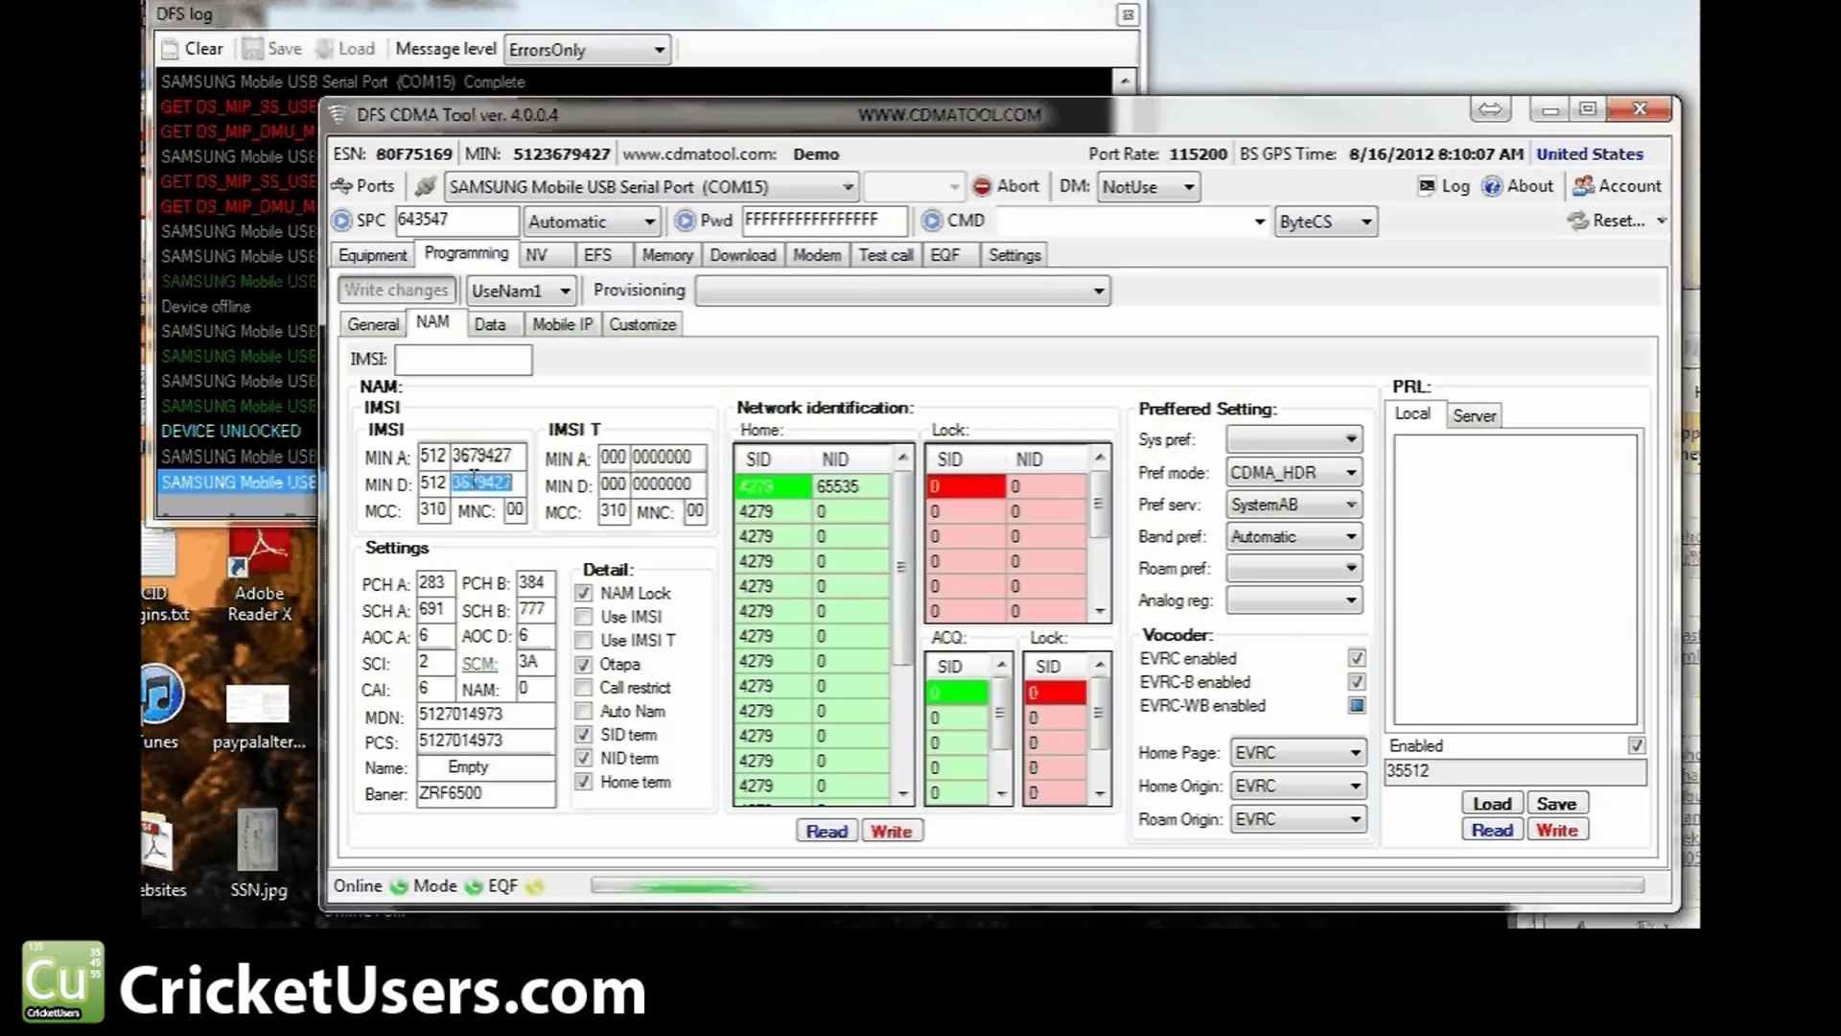
left_click(454, 466)
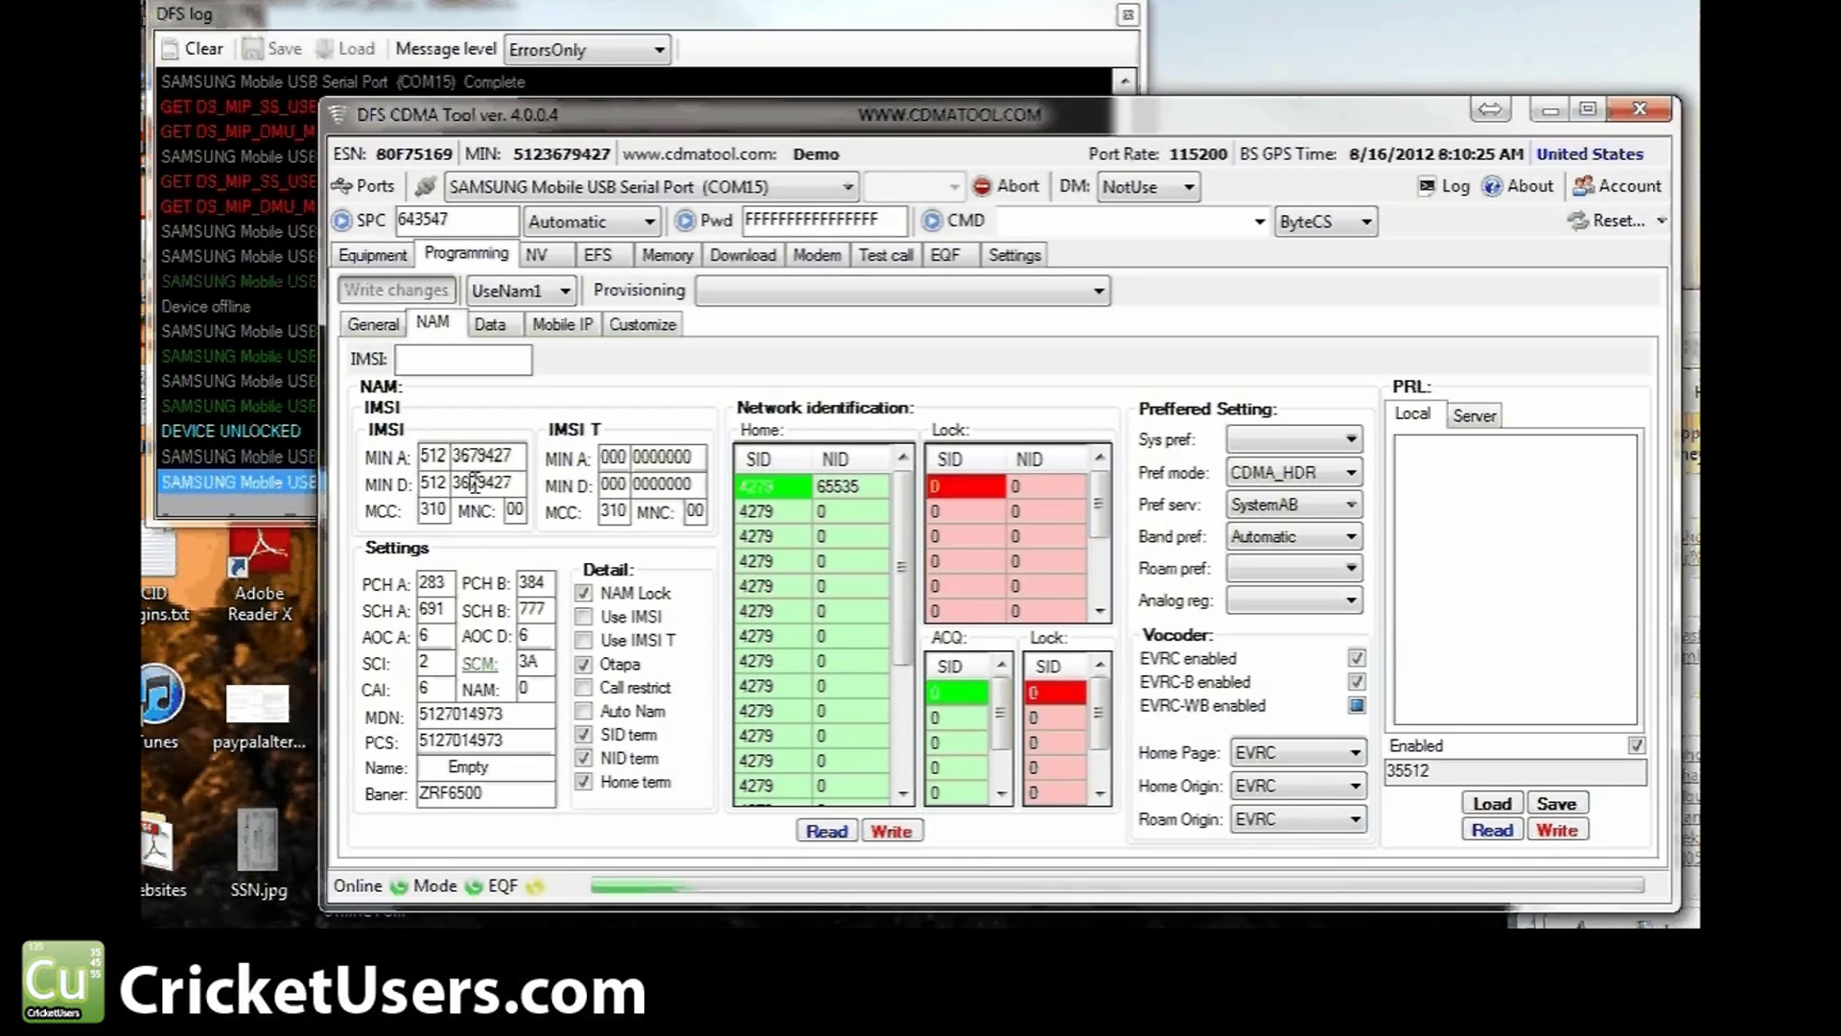
Review the MIN D, PCS number, banner ZRF6500 and the home SID 4279 entry.
double_click(463, 482)
key("shift+Tab")
key("shift+Tab")
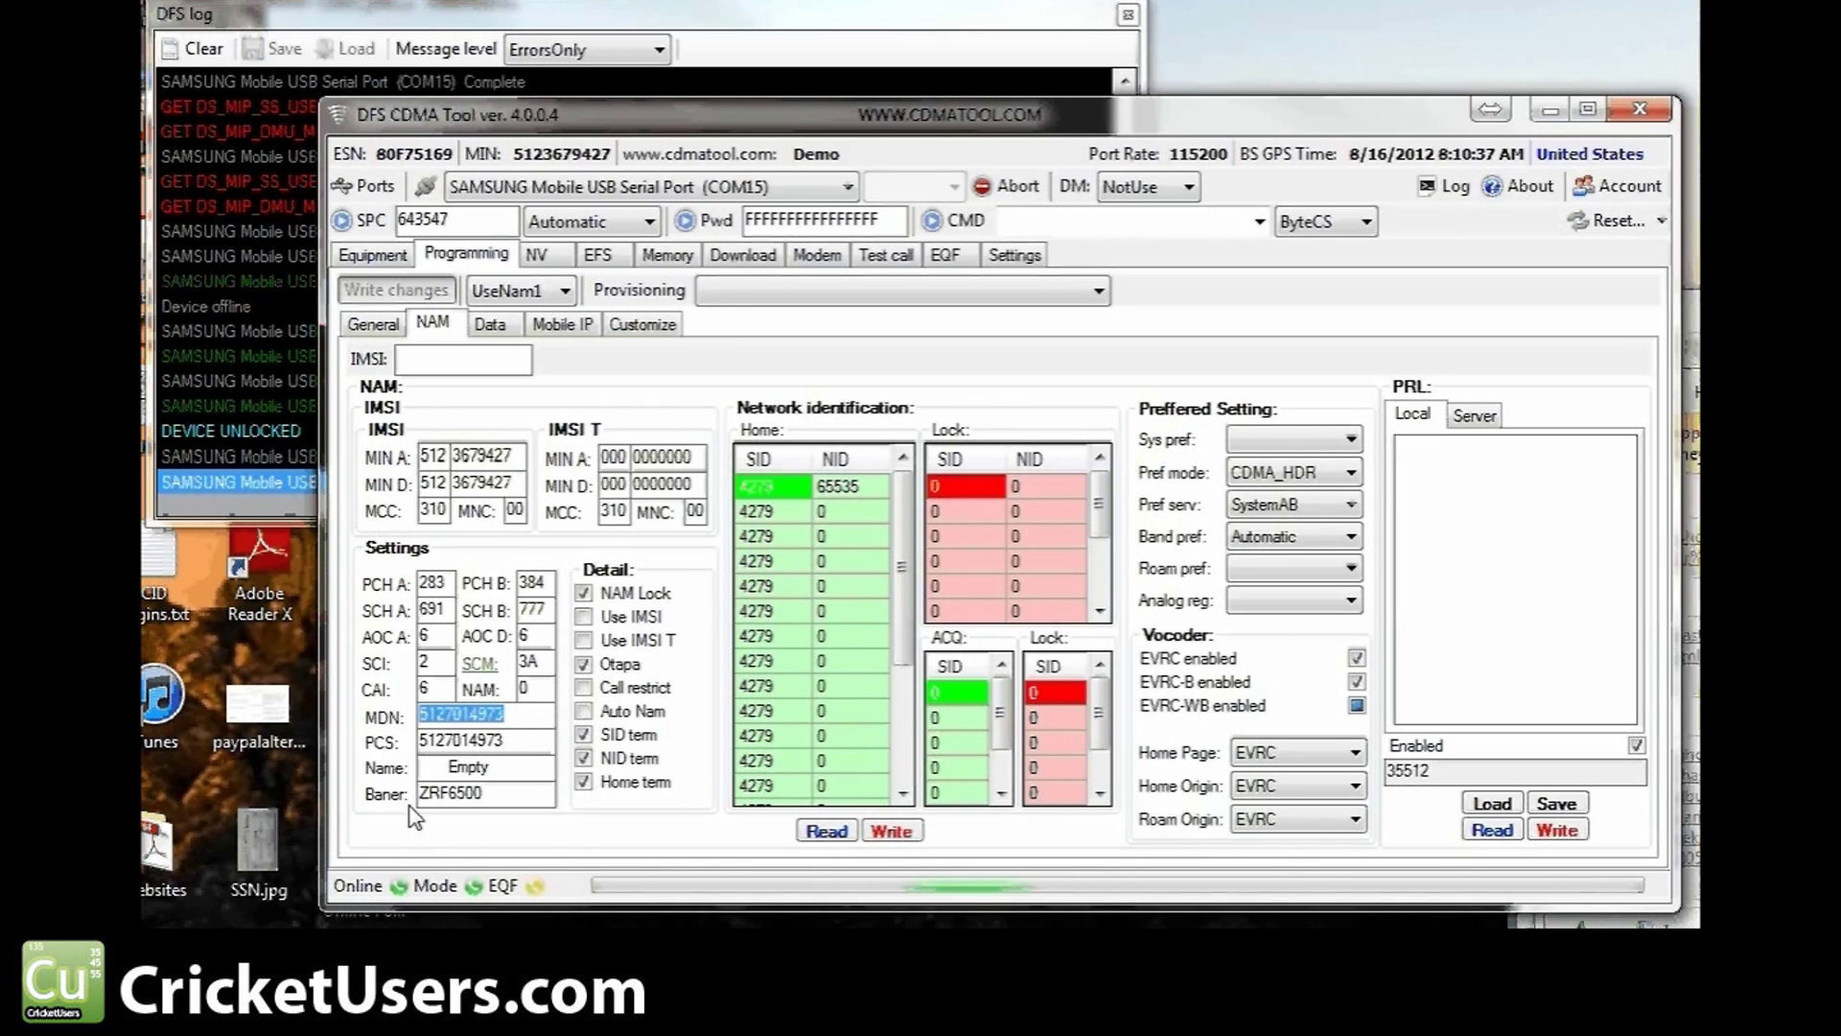
double_click(491, 744)
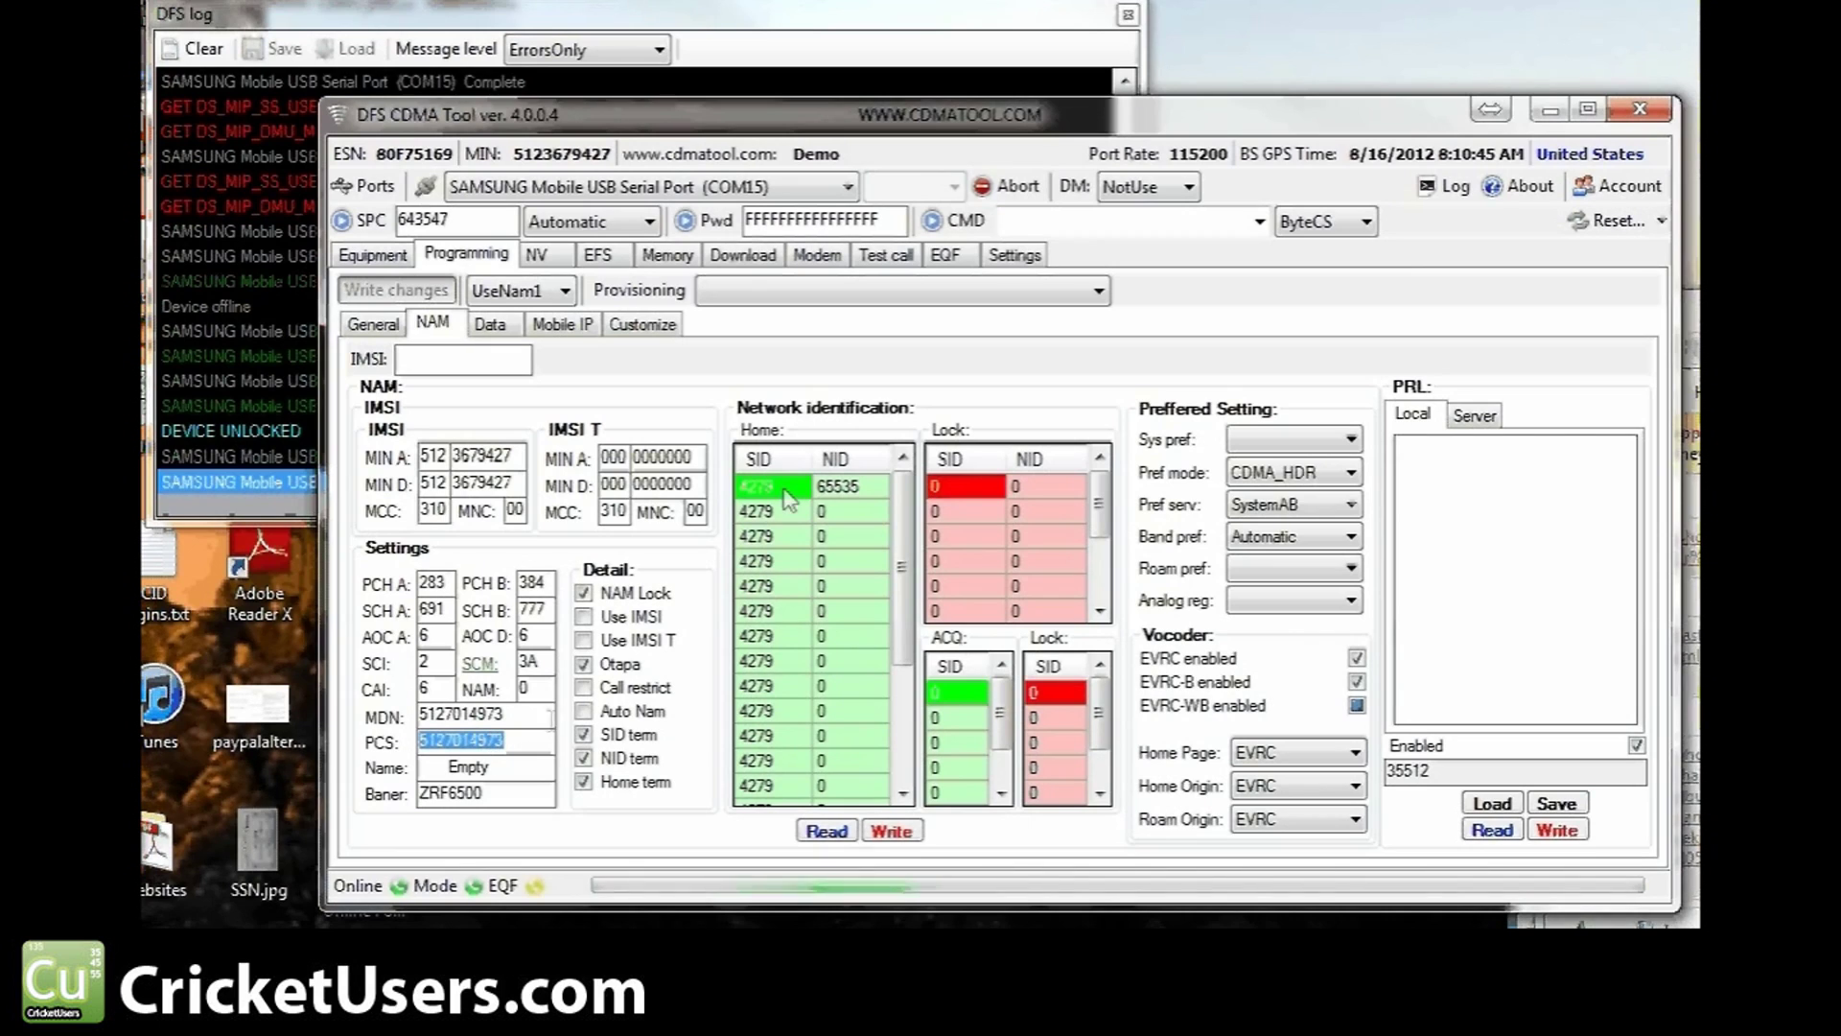
double_click(469, 791)
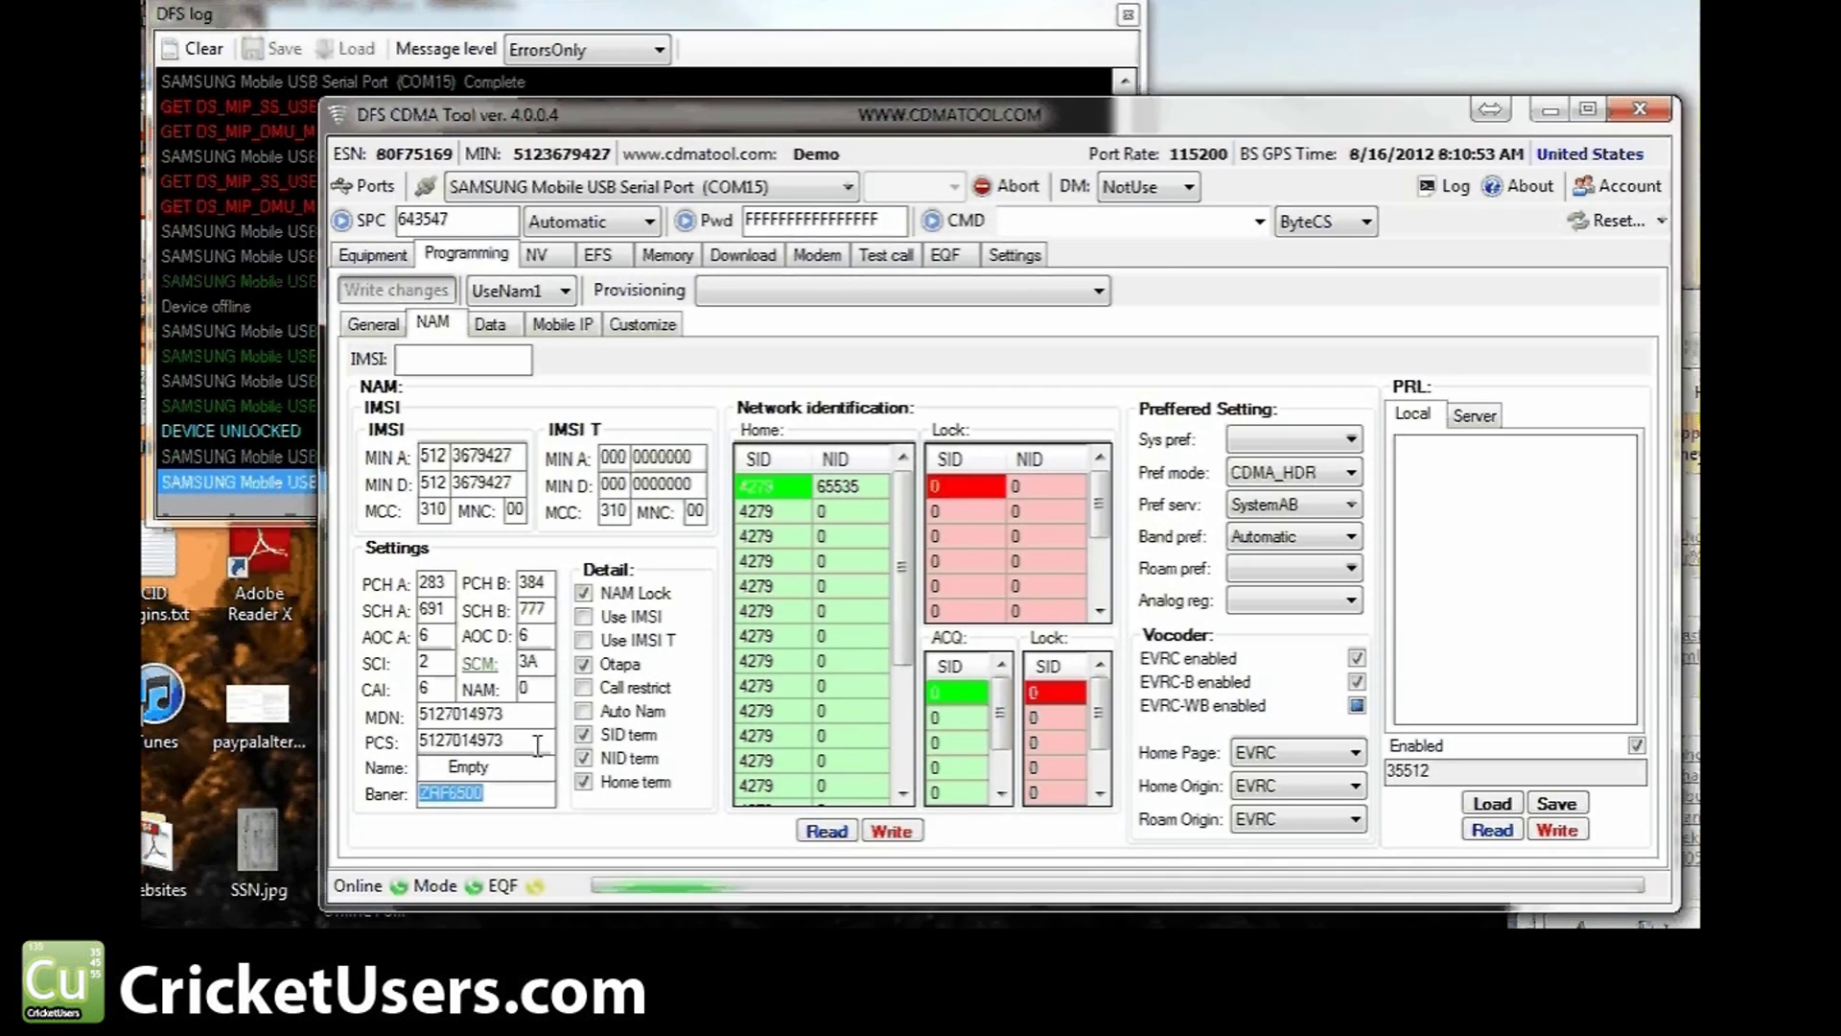
left_click(781, 486)
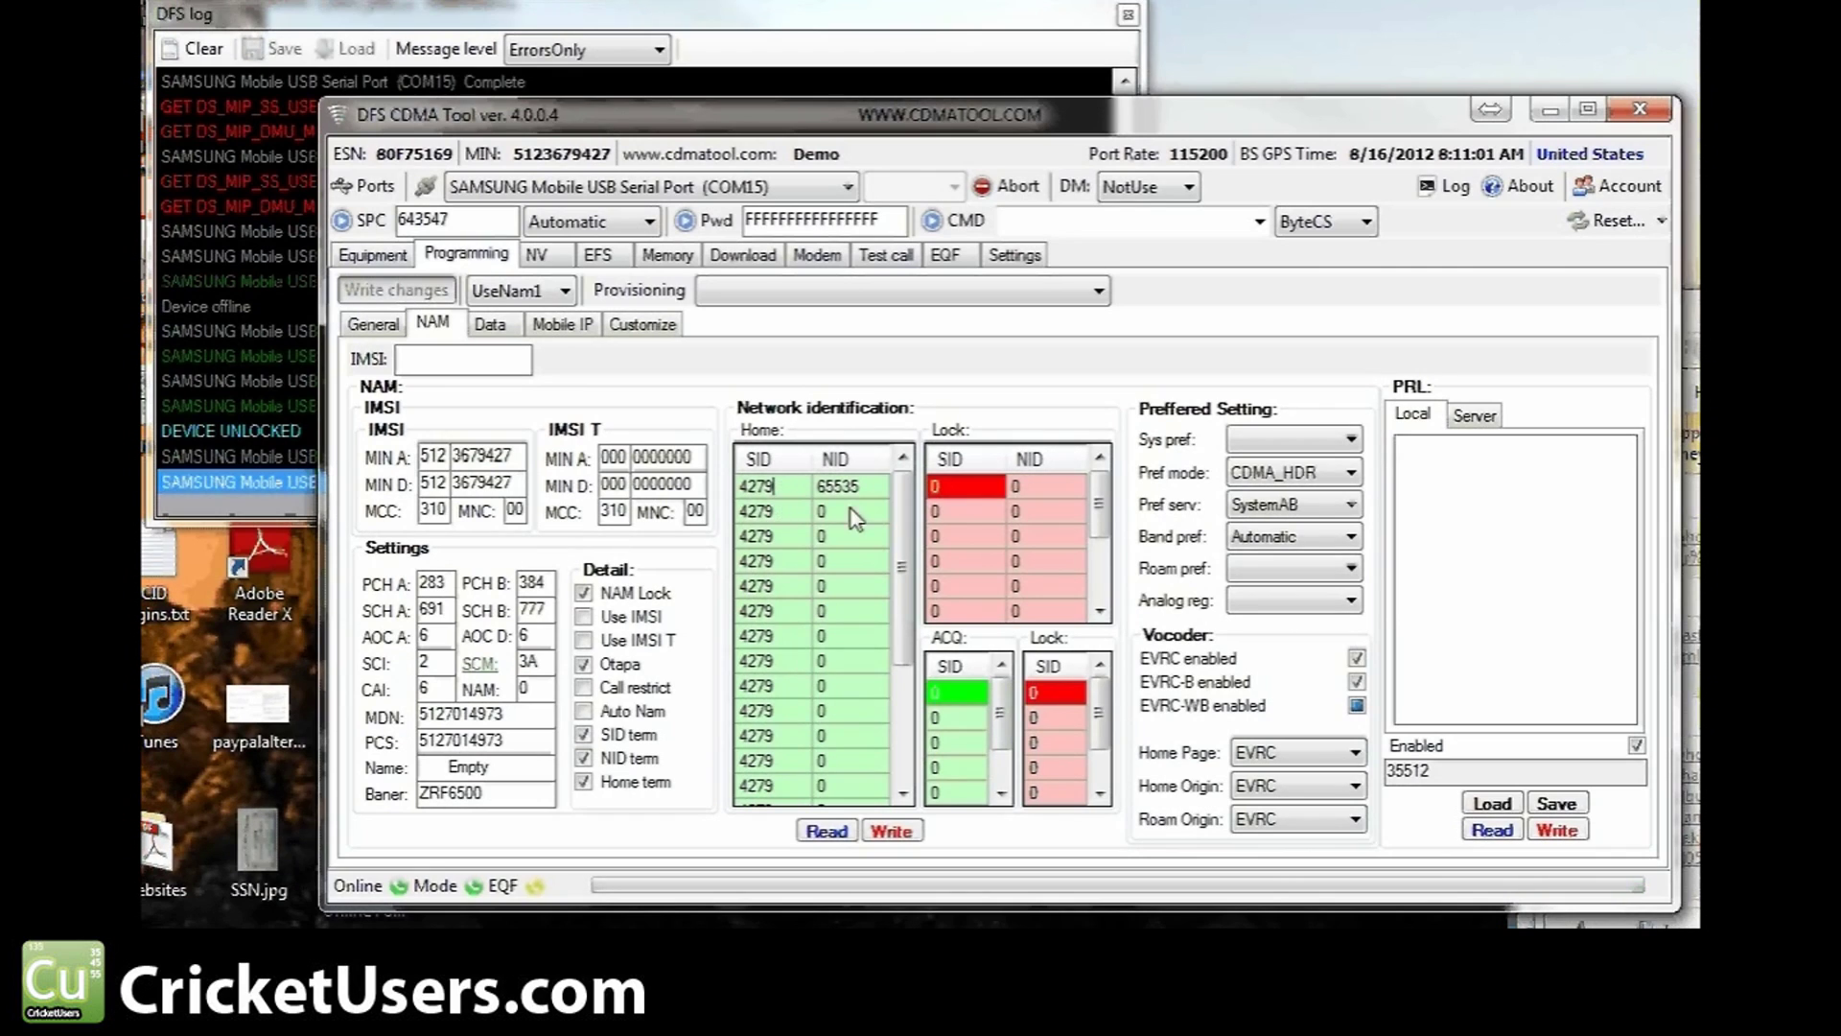
left_click(1281, 469)
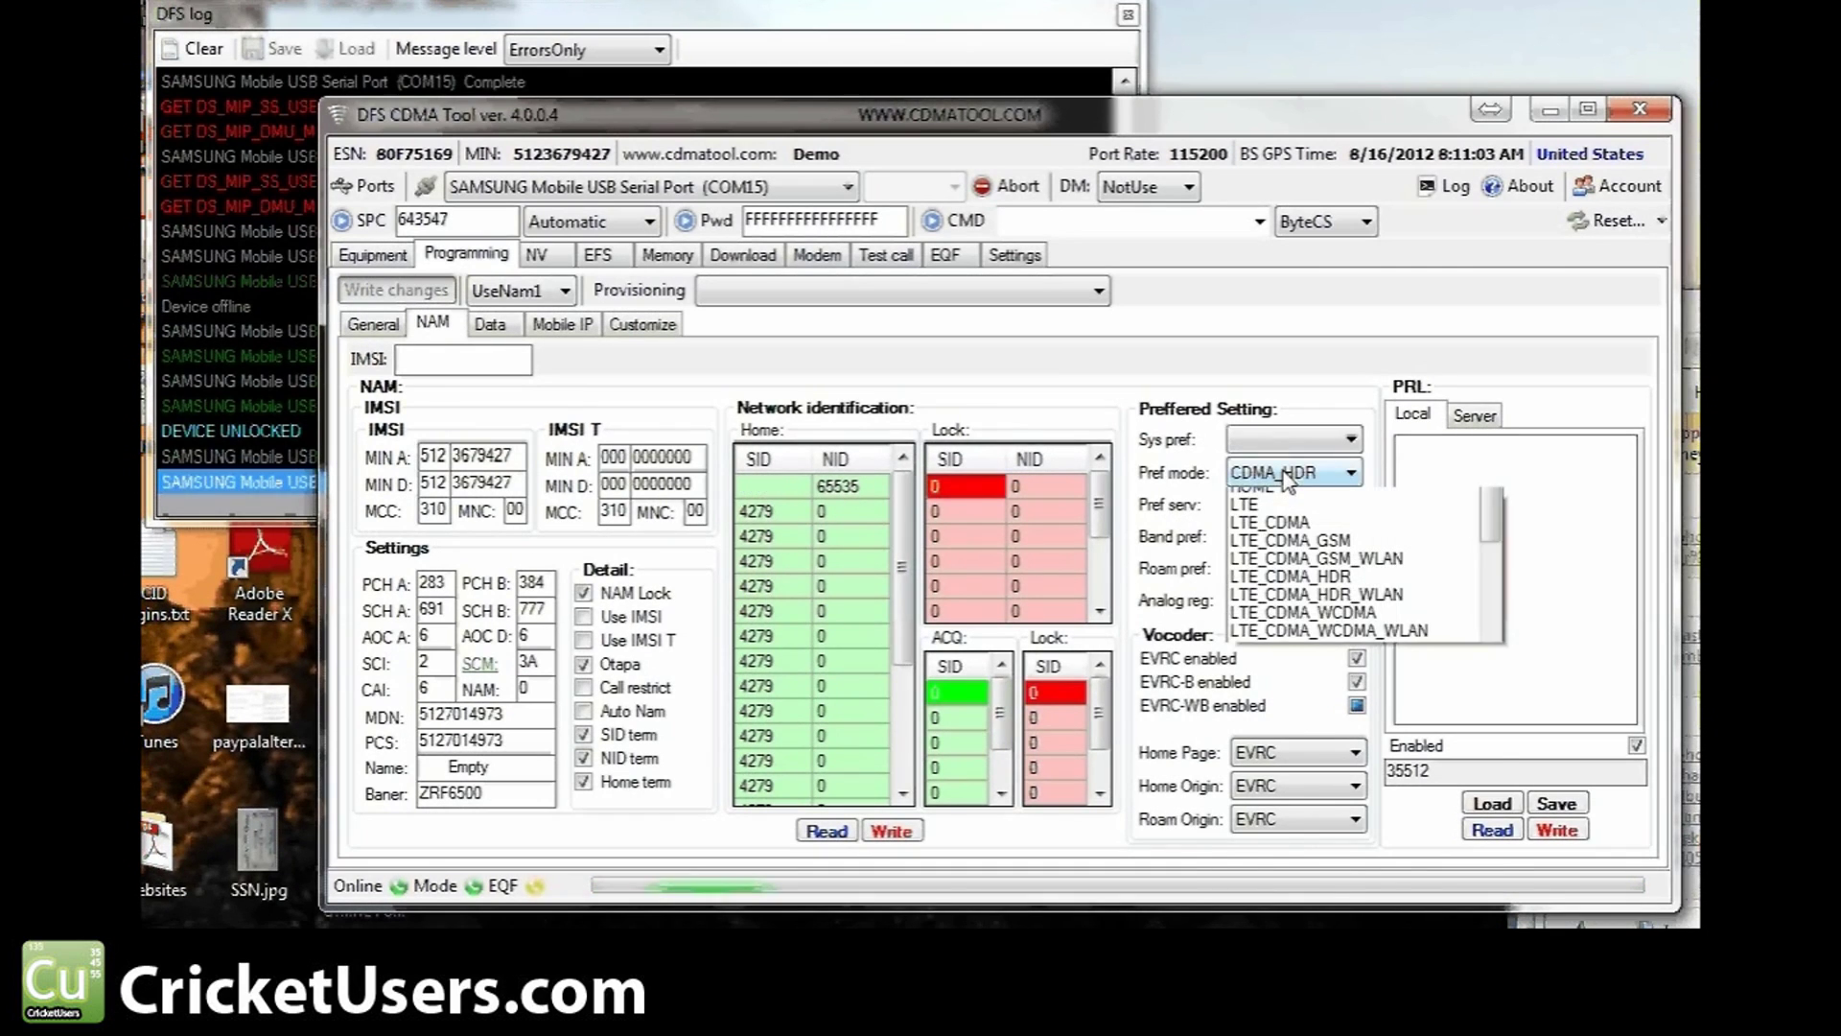
left_click(1281, 469)
left_click(1302, 473)
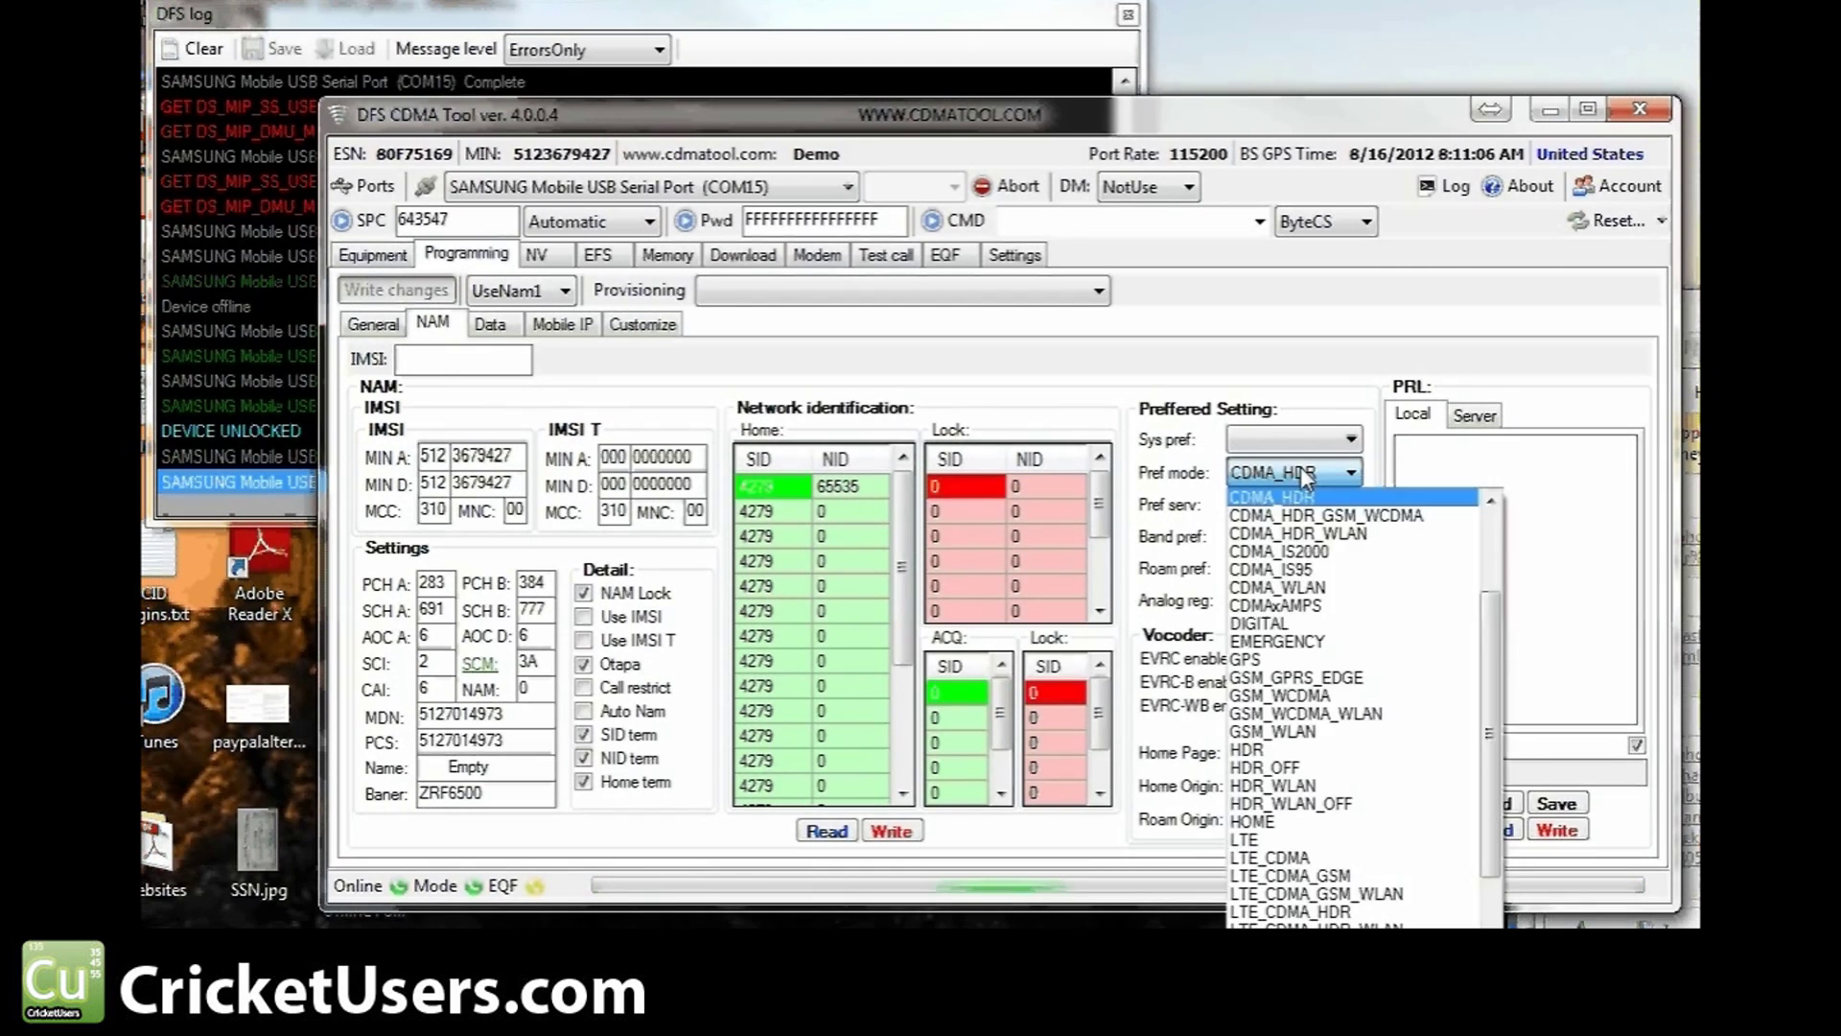
left_click(1301, 470)
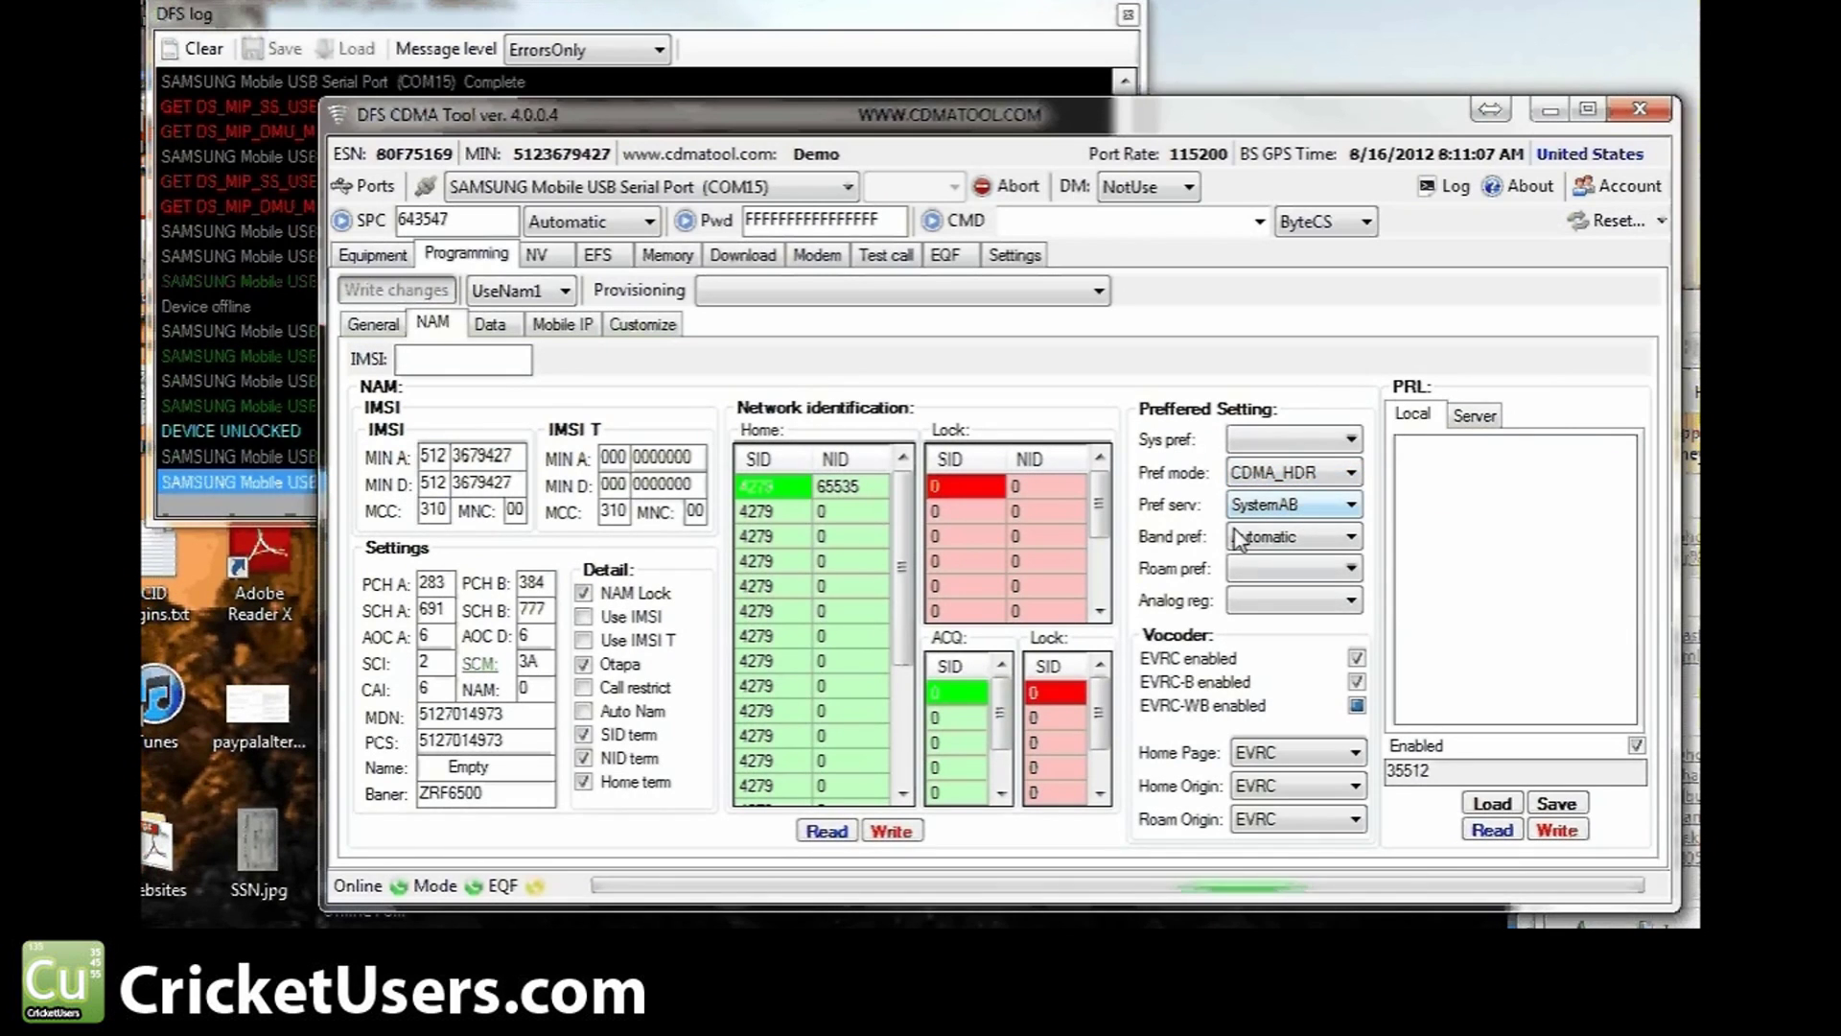
left_click(1290, 536)
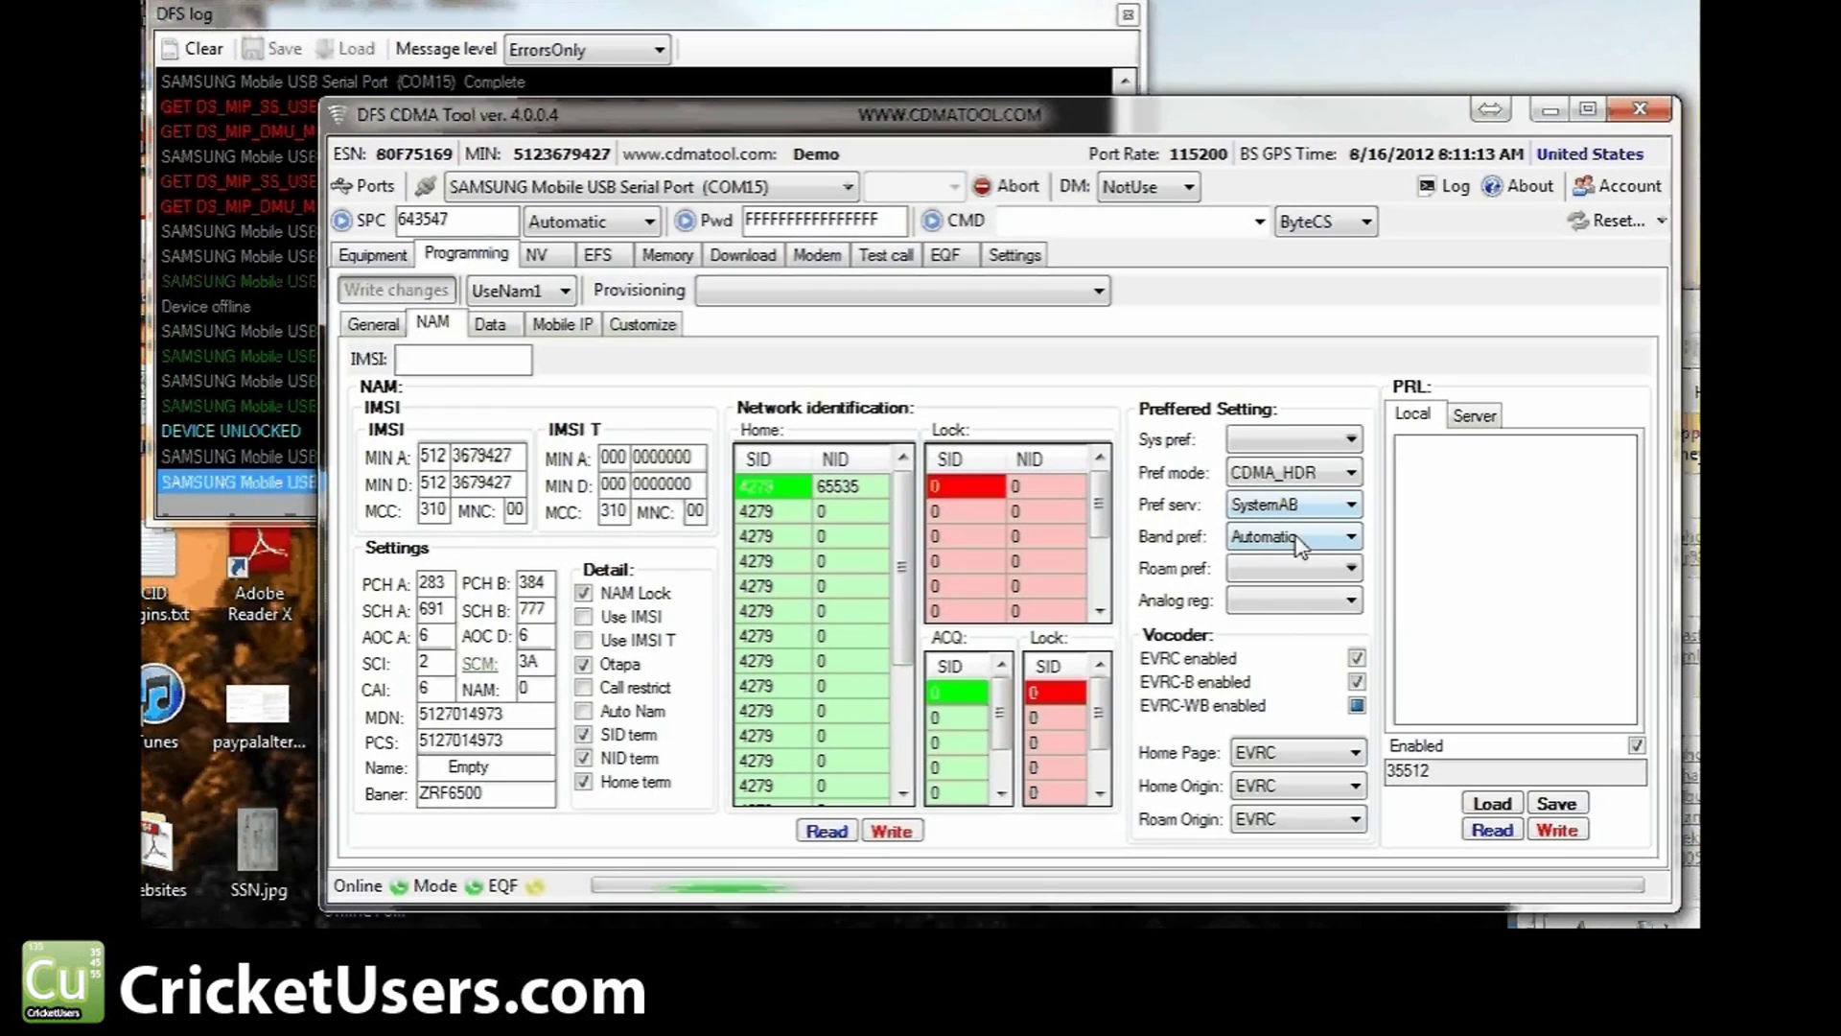
left_click(1267, 762)
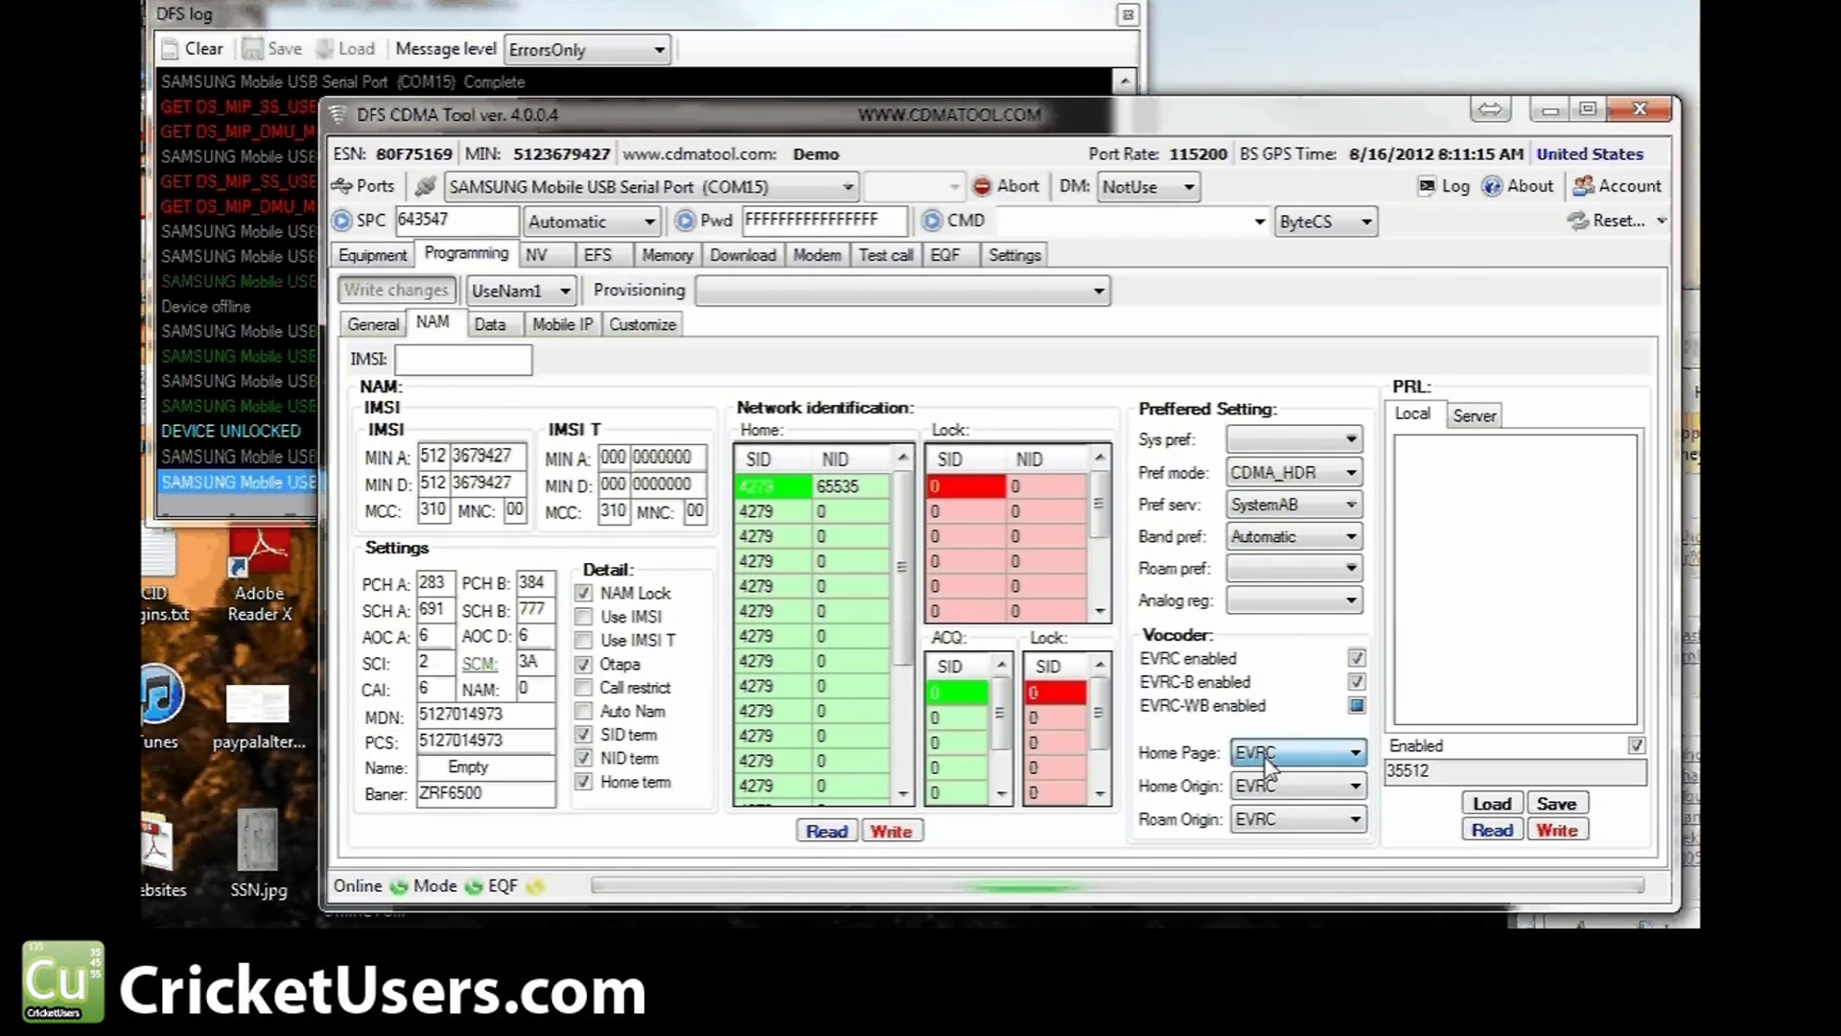
left_click(1268, 762)
left_click(1269, 804)
left_click(1267, 811)
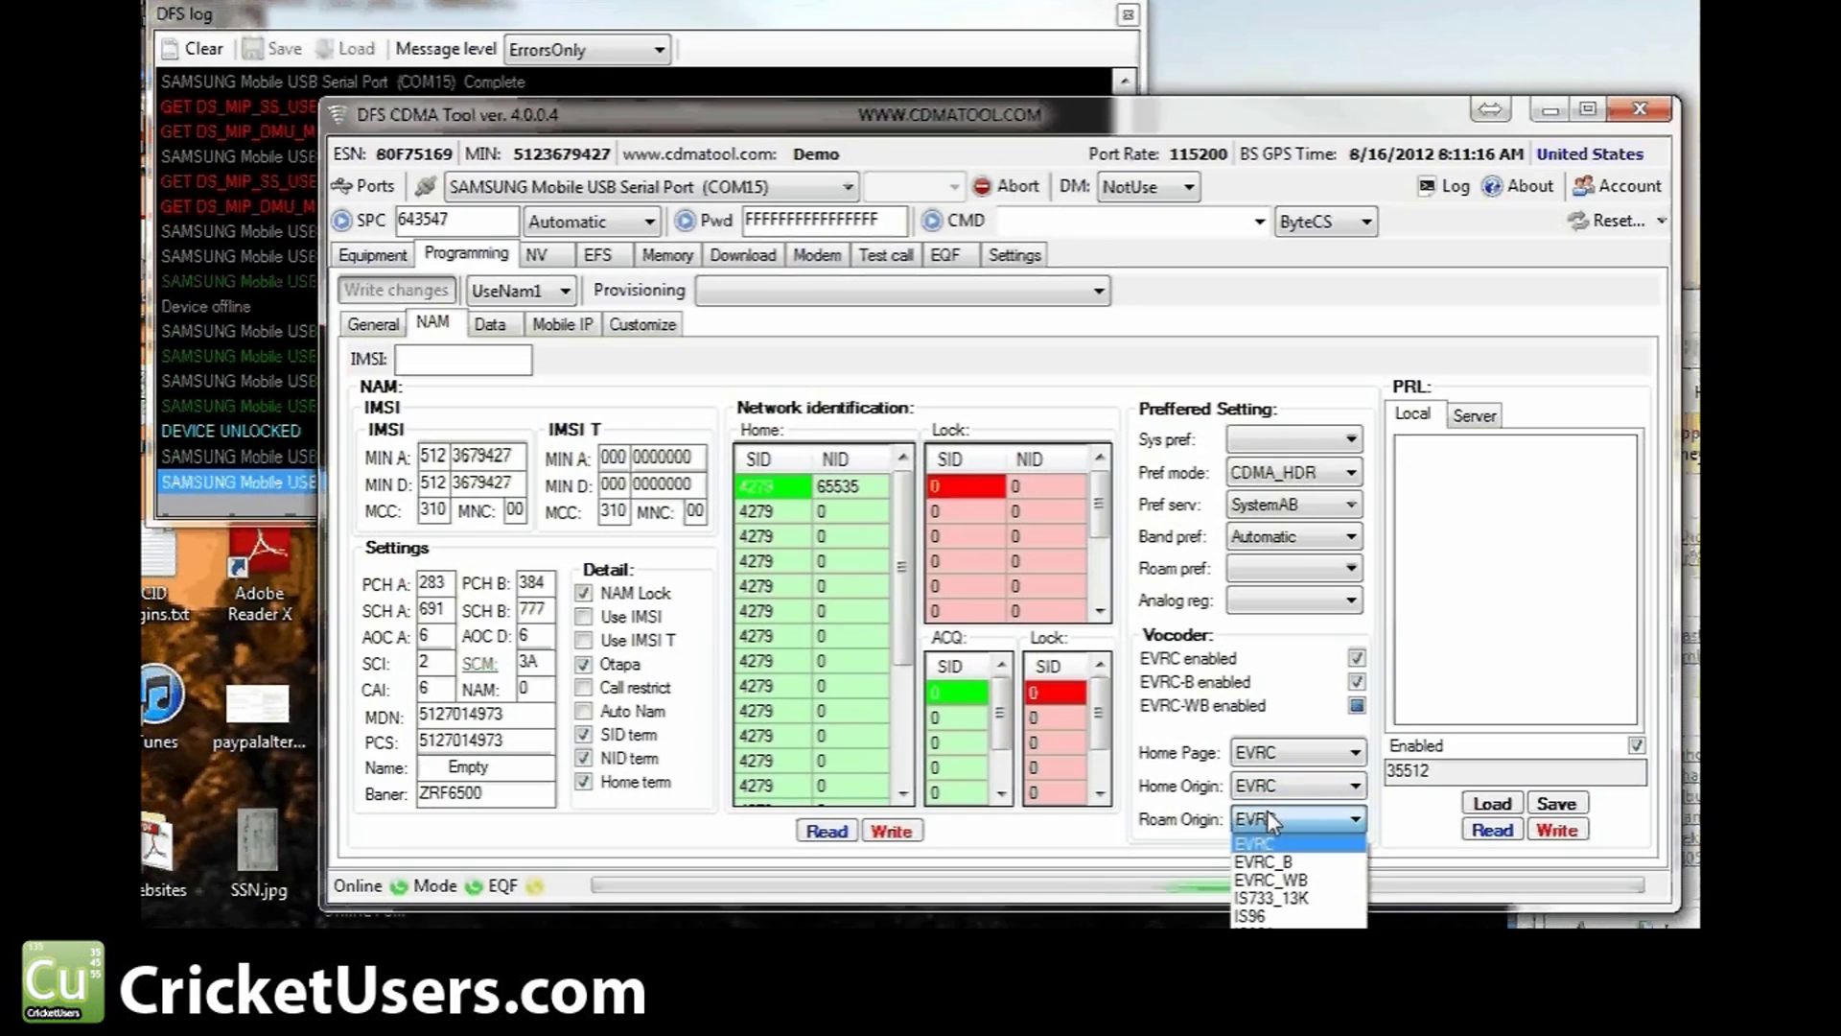
left_click(1268, 811)
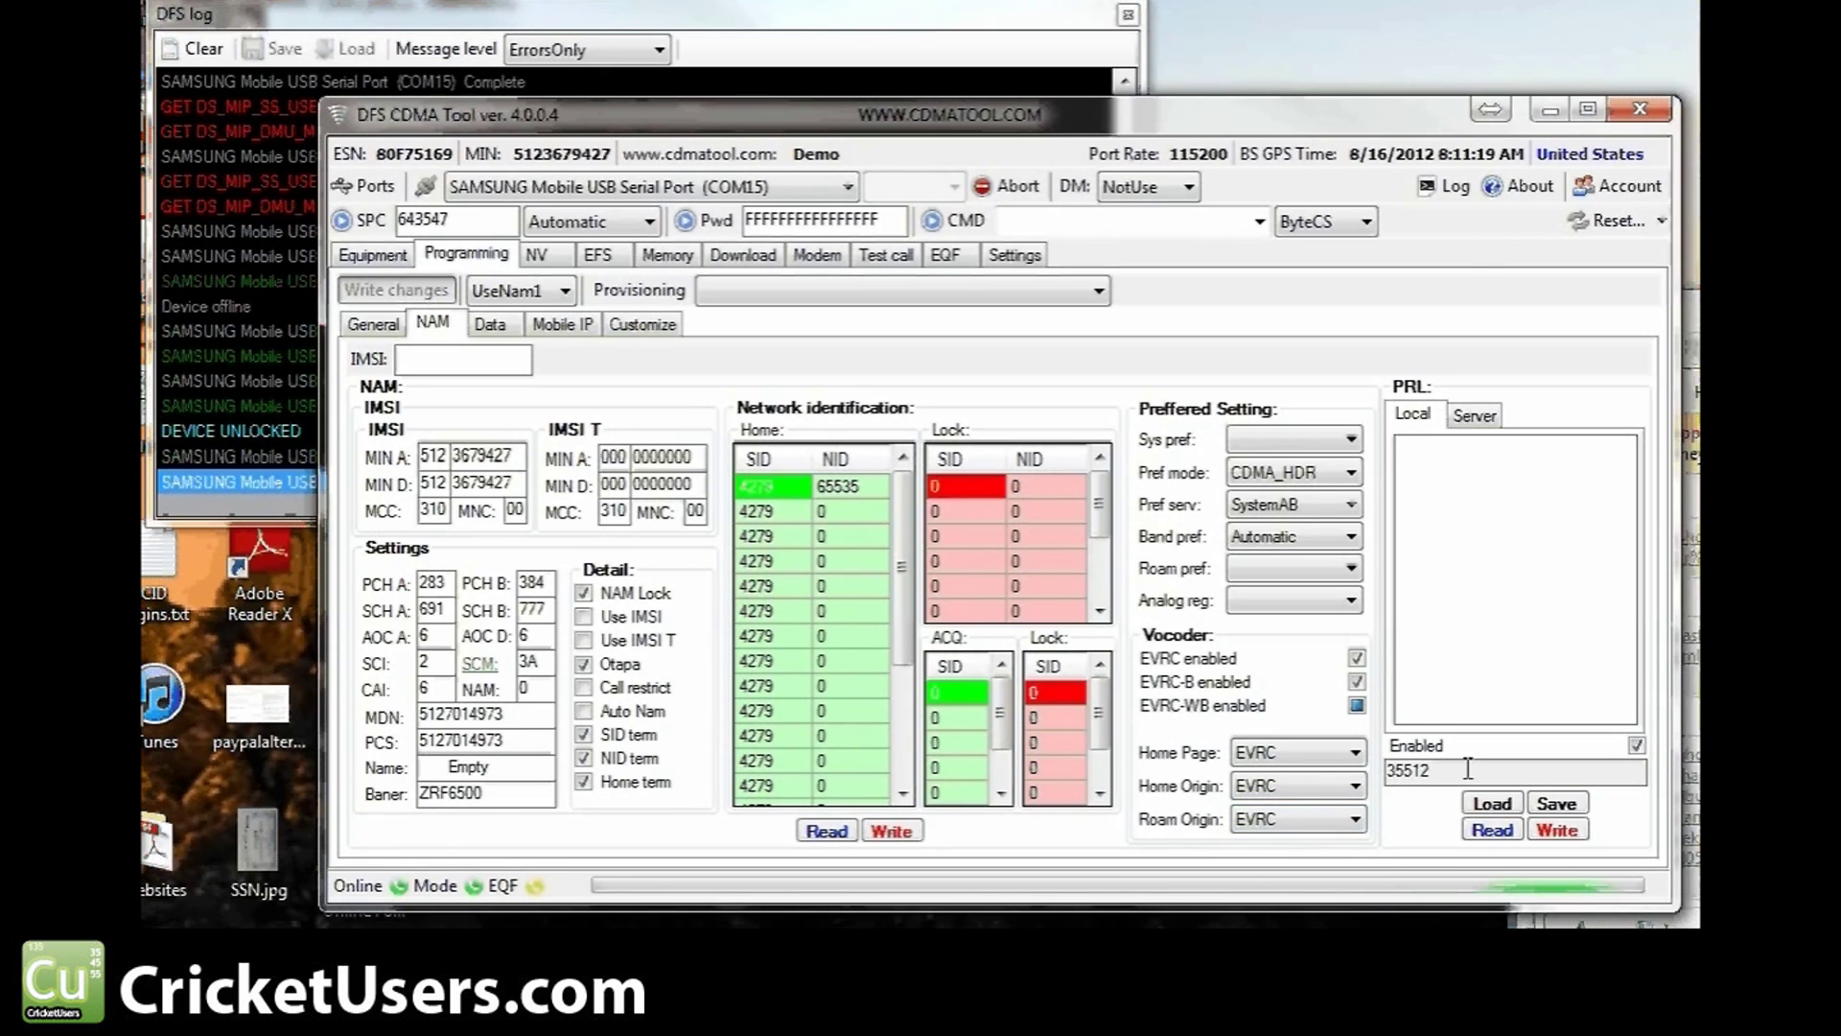
left_click(1492, 834)
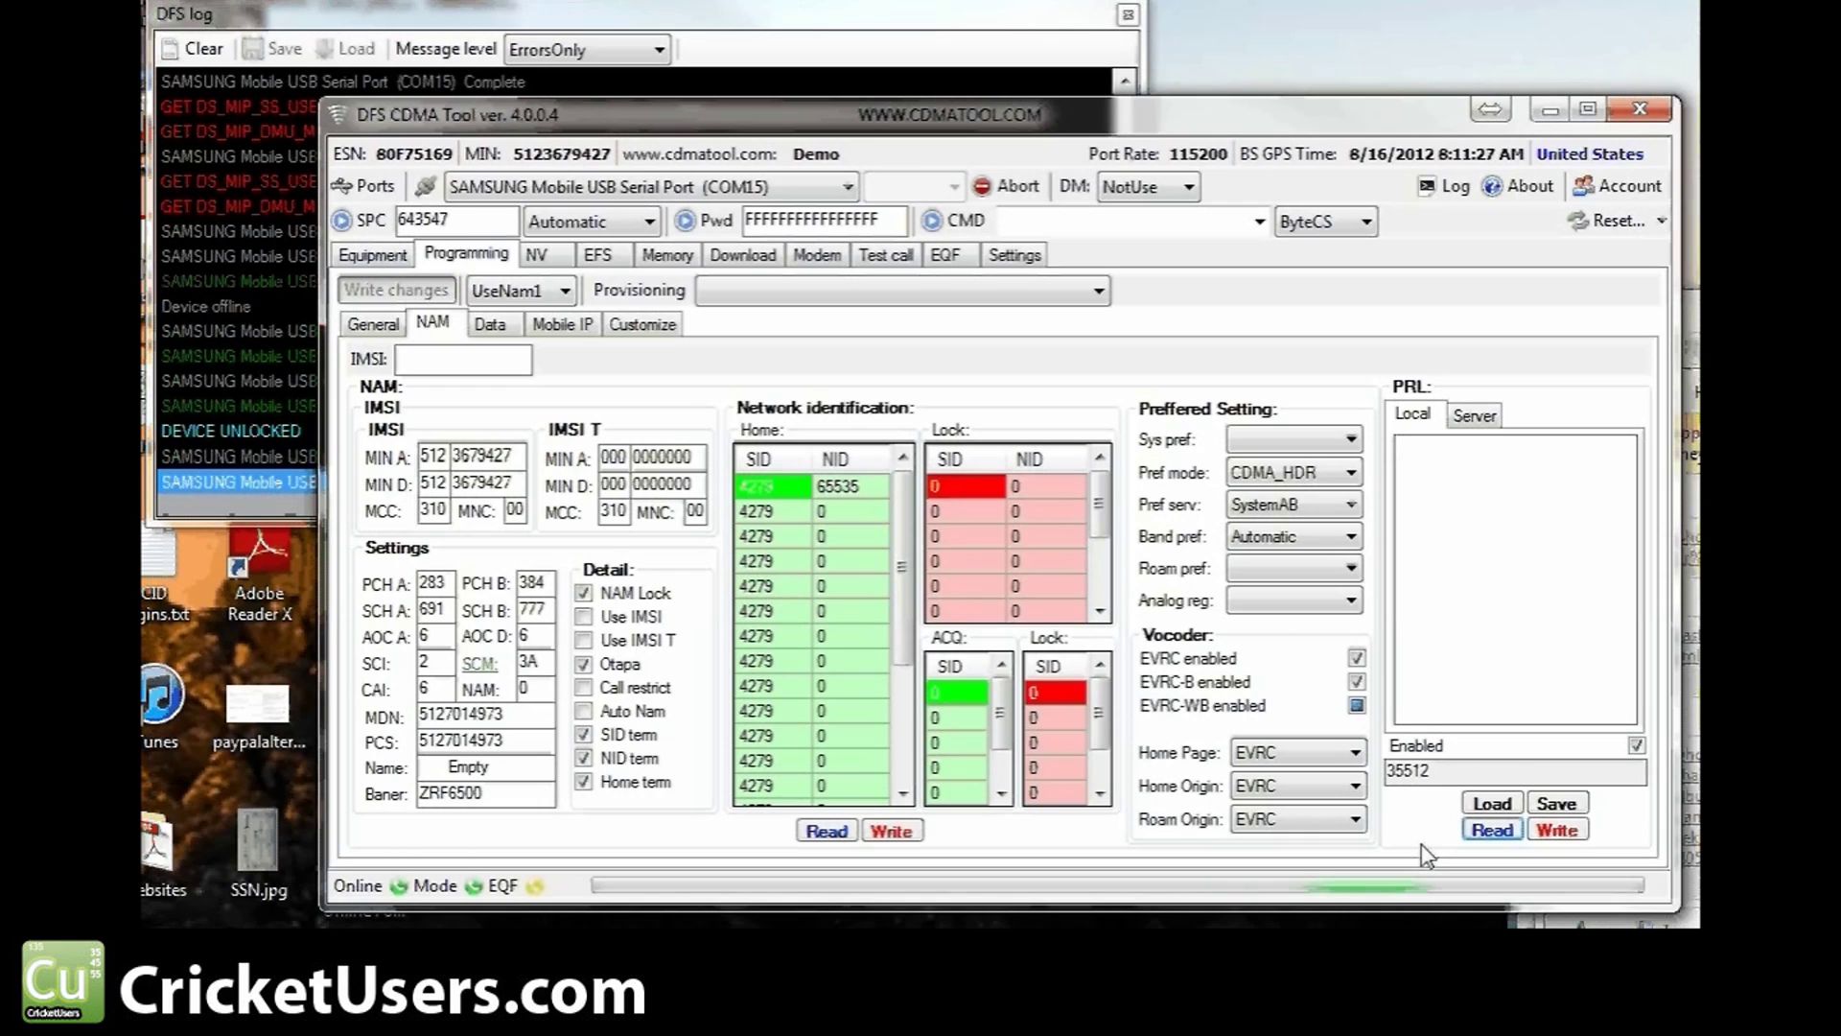
left_click(1493, 830)
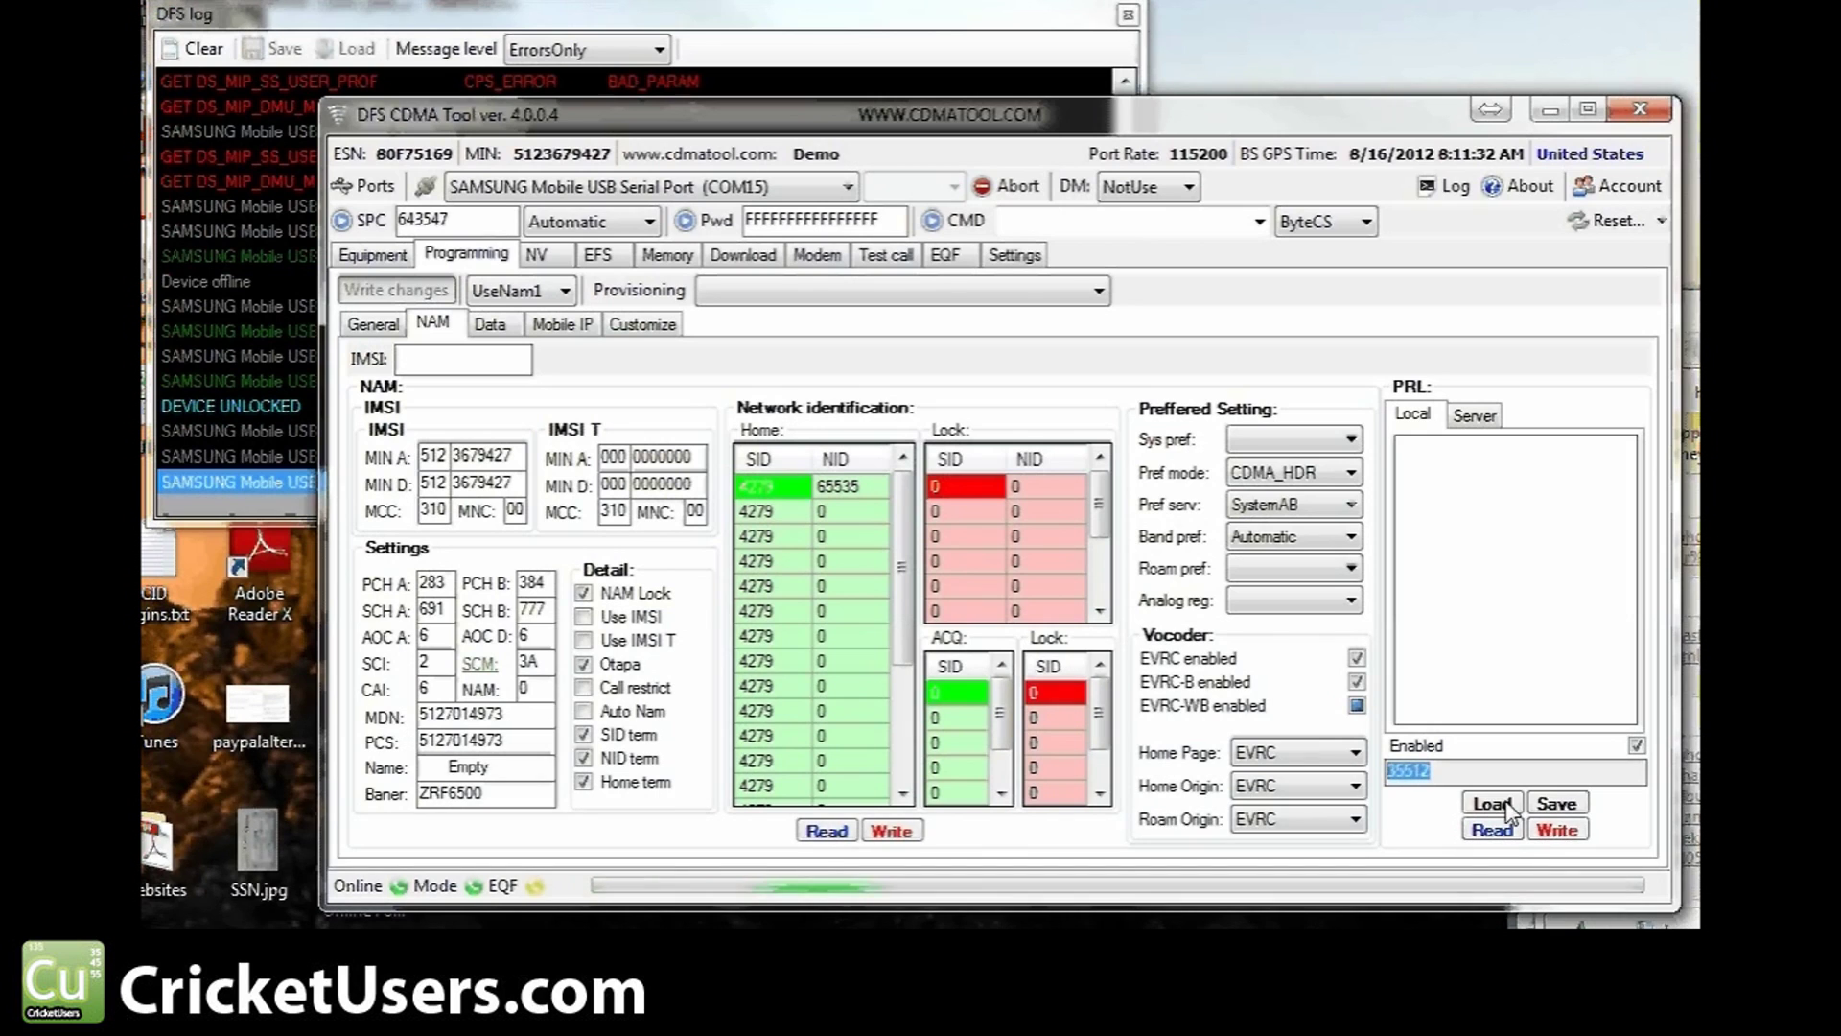
left_click(1492, 803)
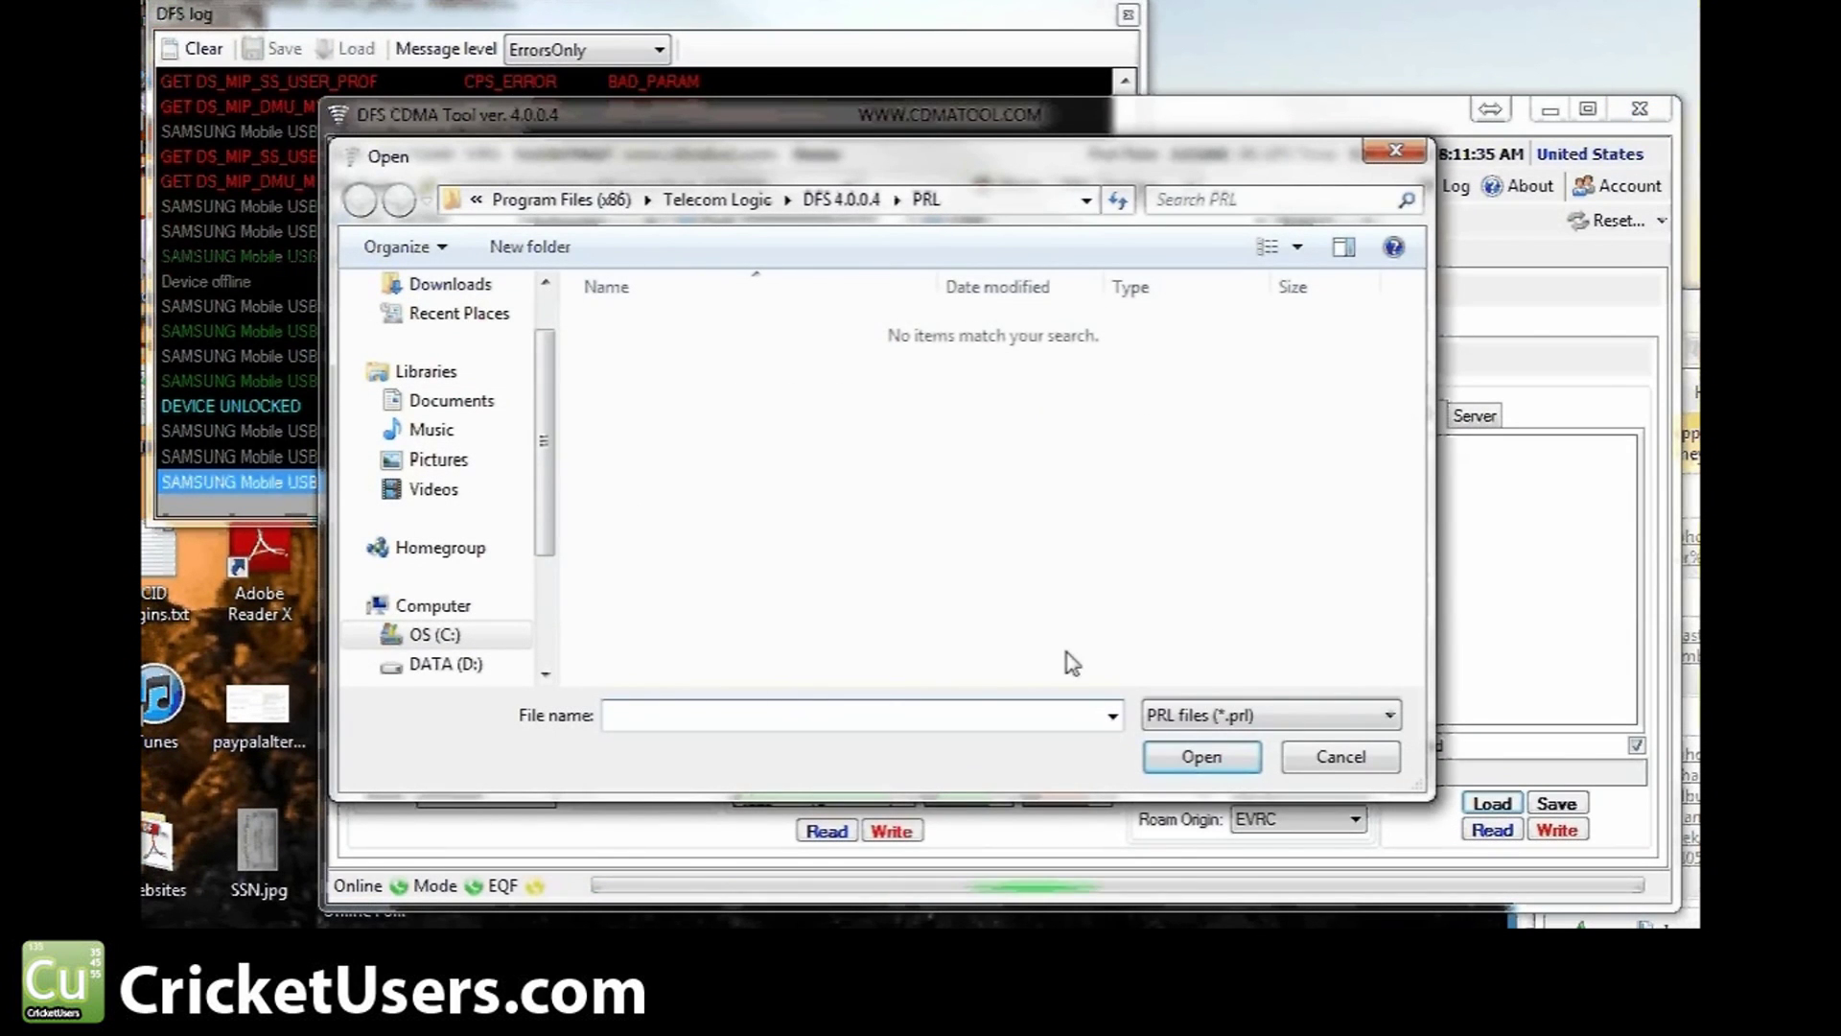
left_click(1333, 757)
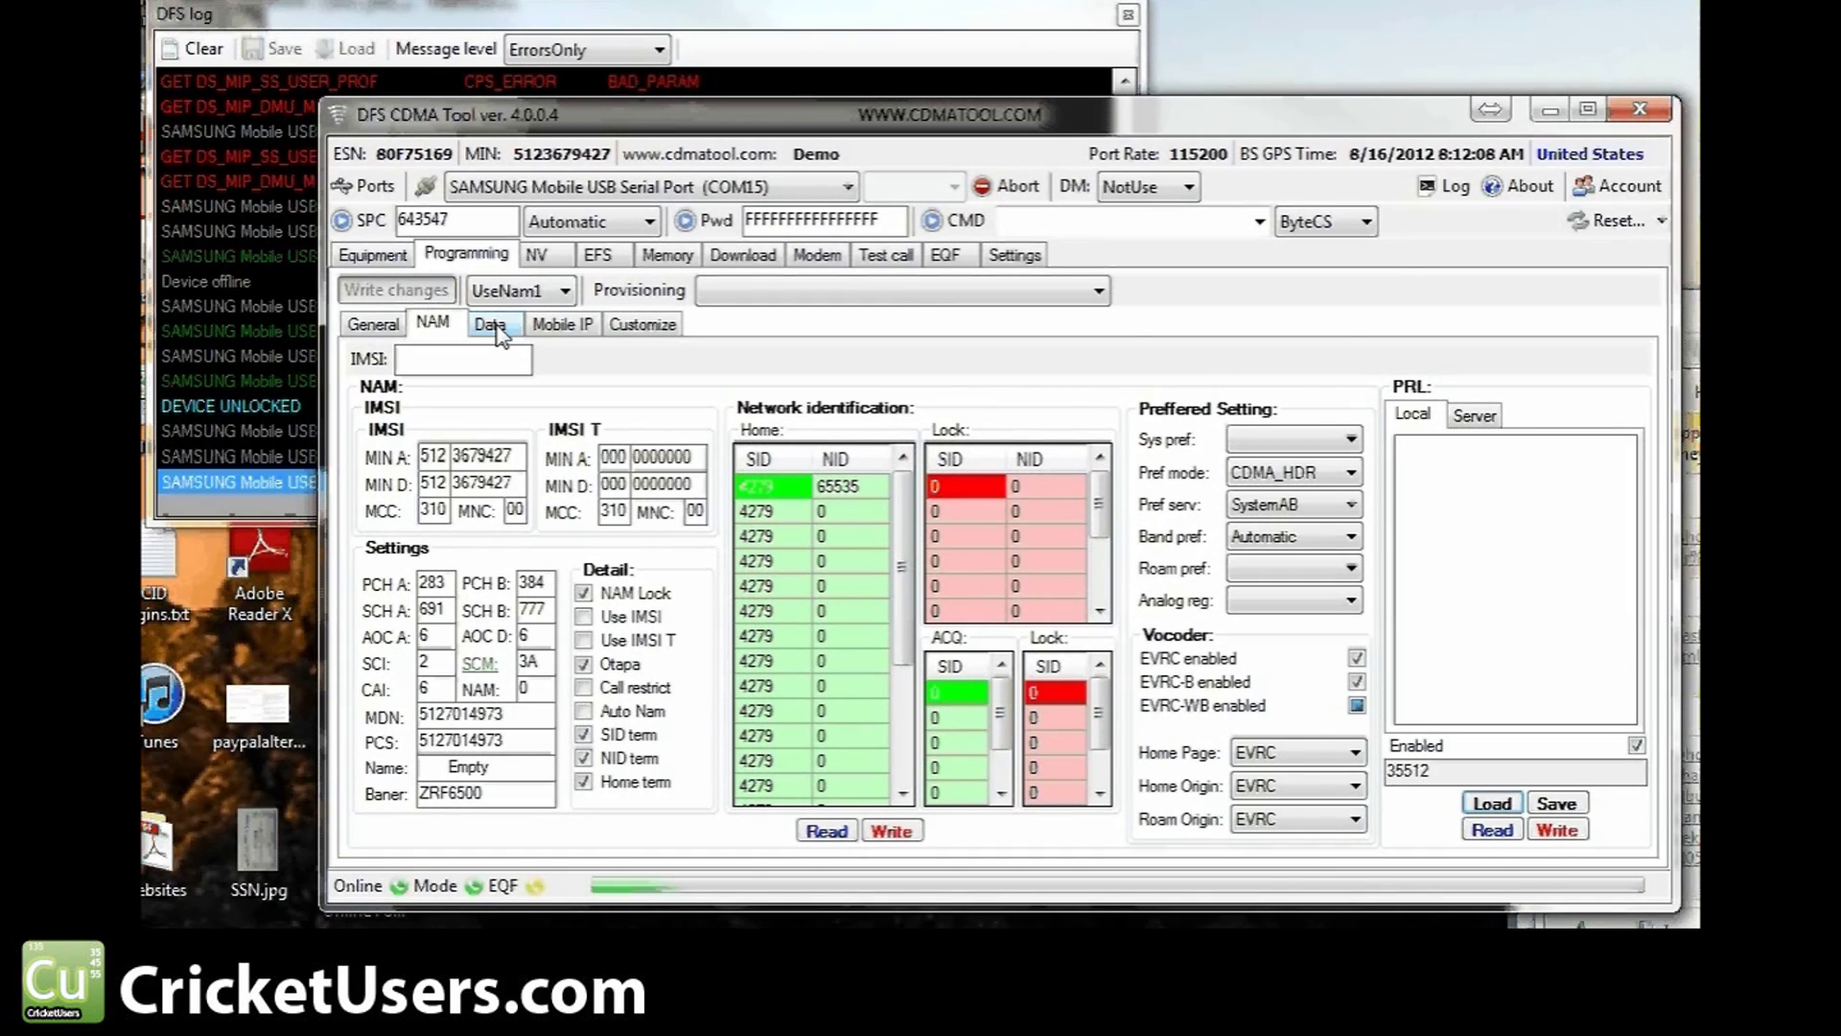
left_click(492, 326)
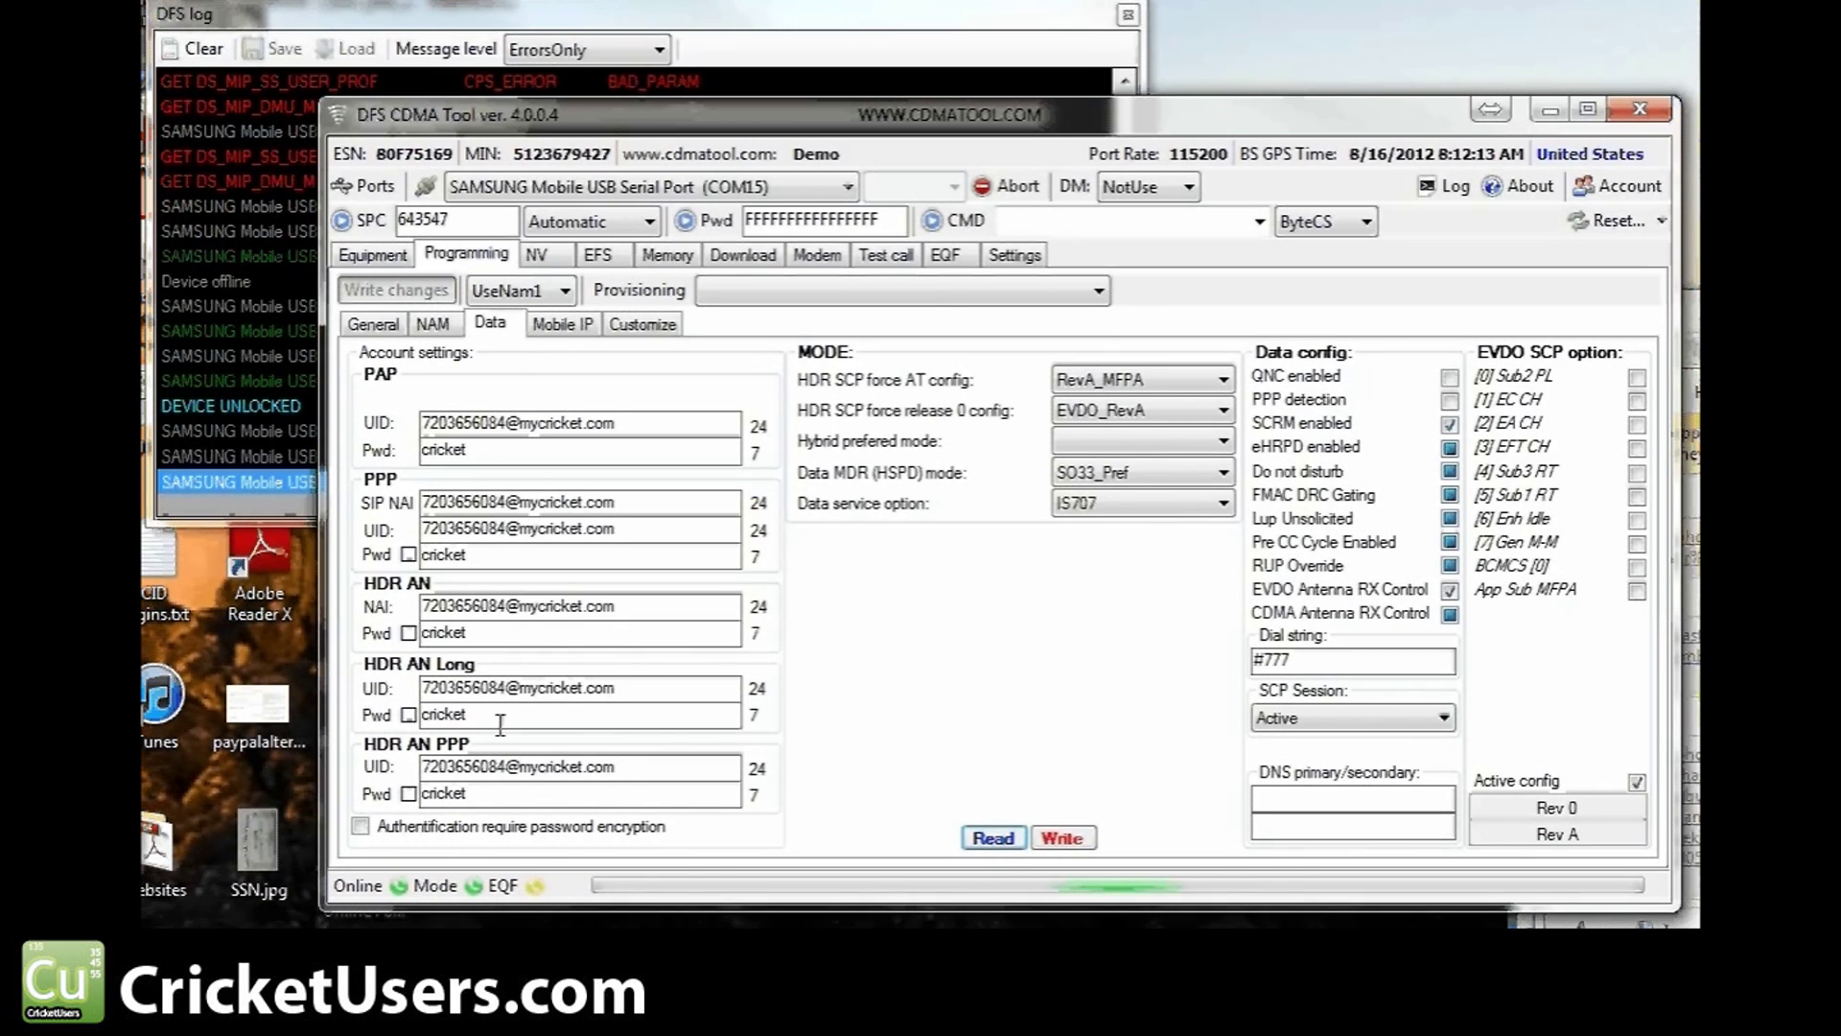
Clear the HDR AN Long password and keep EVDO_RevA as the release 0 config.
left_click_drag(503, 714, 313, 710)
key("Delete")
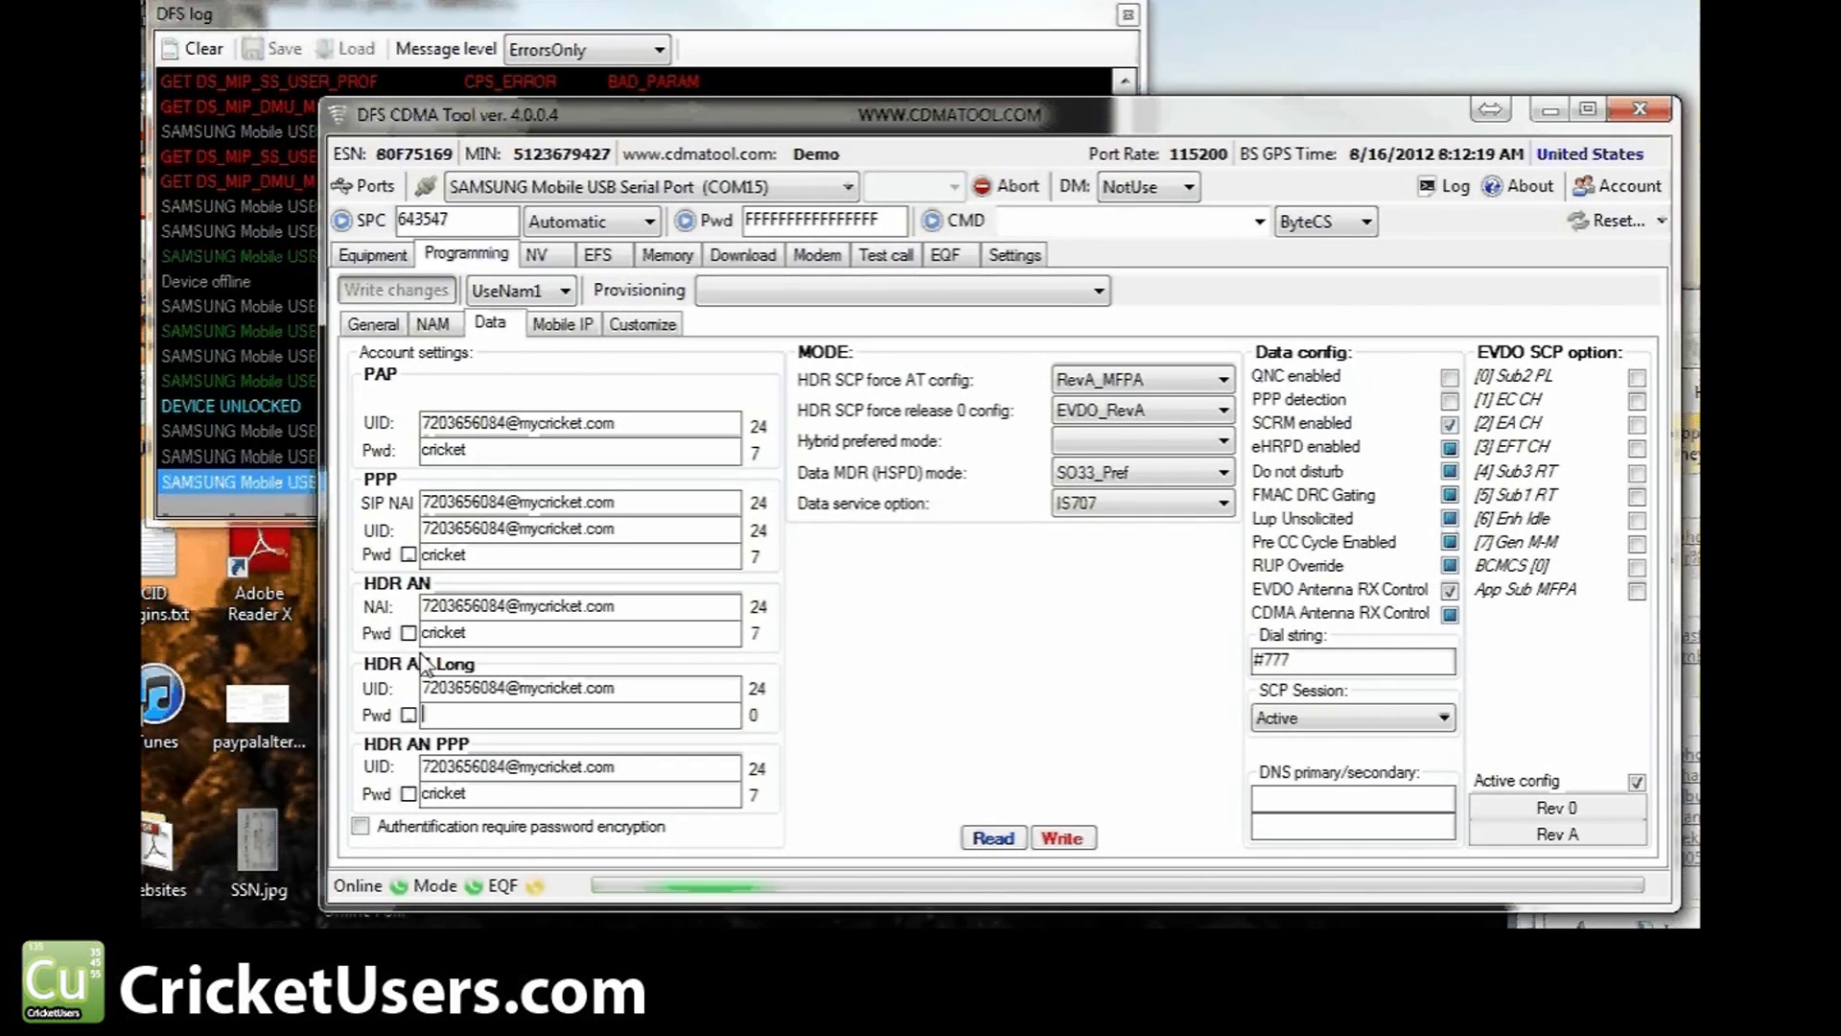
left_click(1141, 412)
left_click(1156, 635)
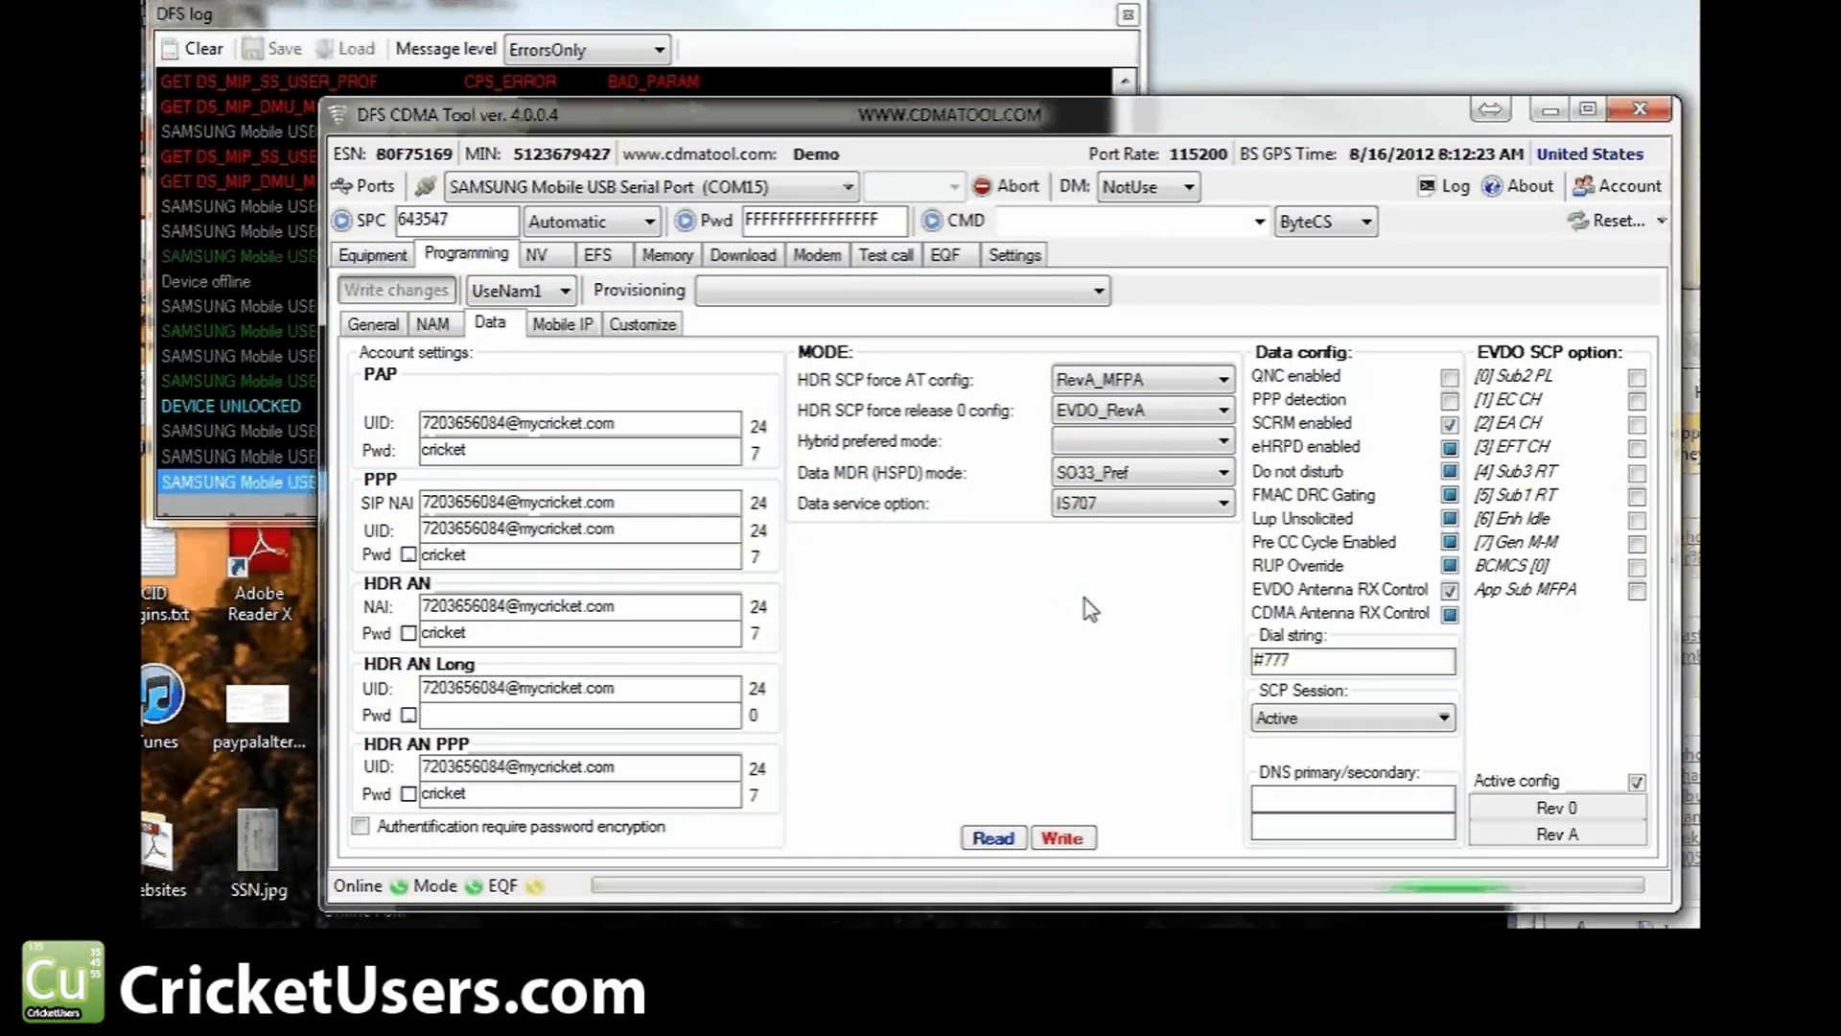
Retype the account password to match the other data accounts, leaving password encryption off.
double_click(522, 424)
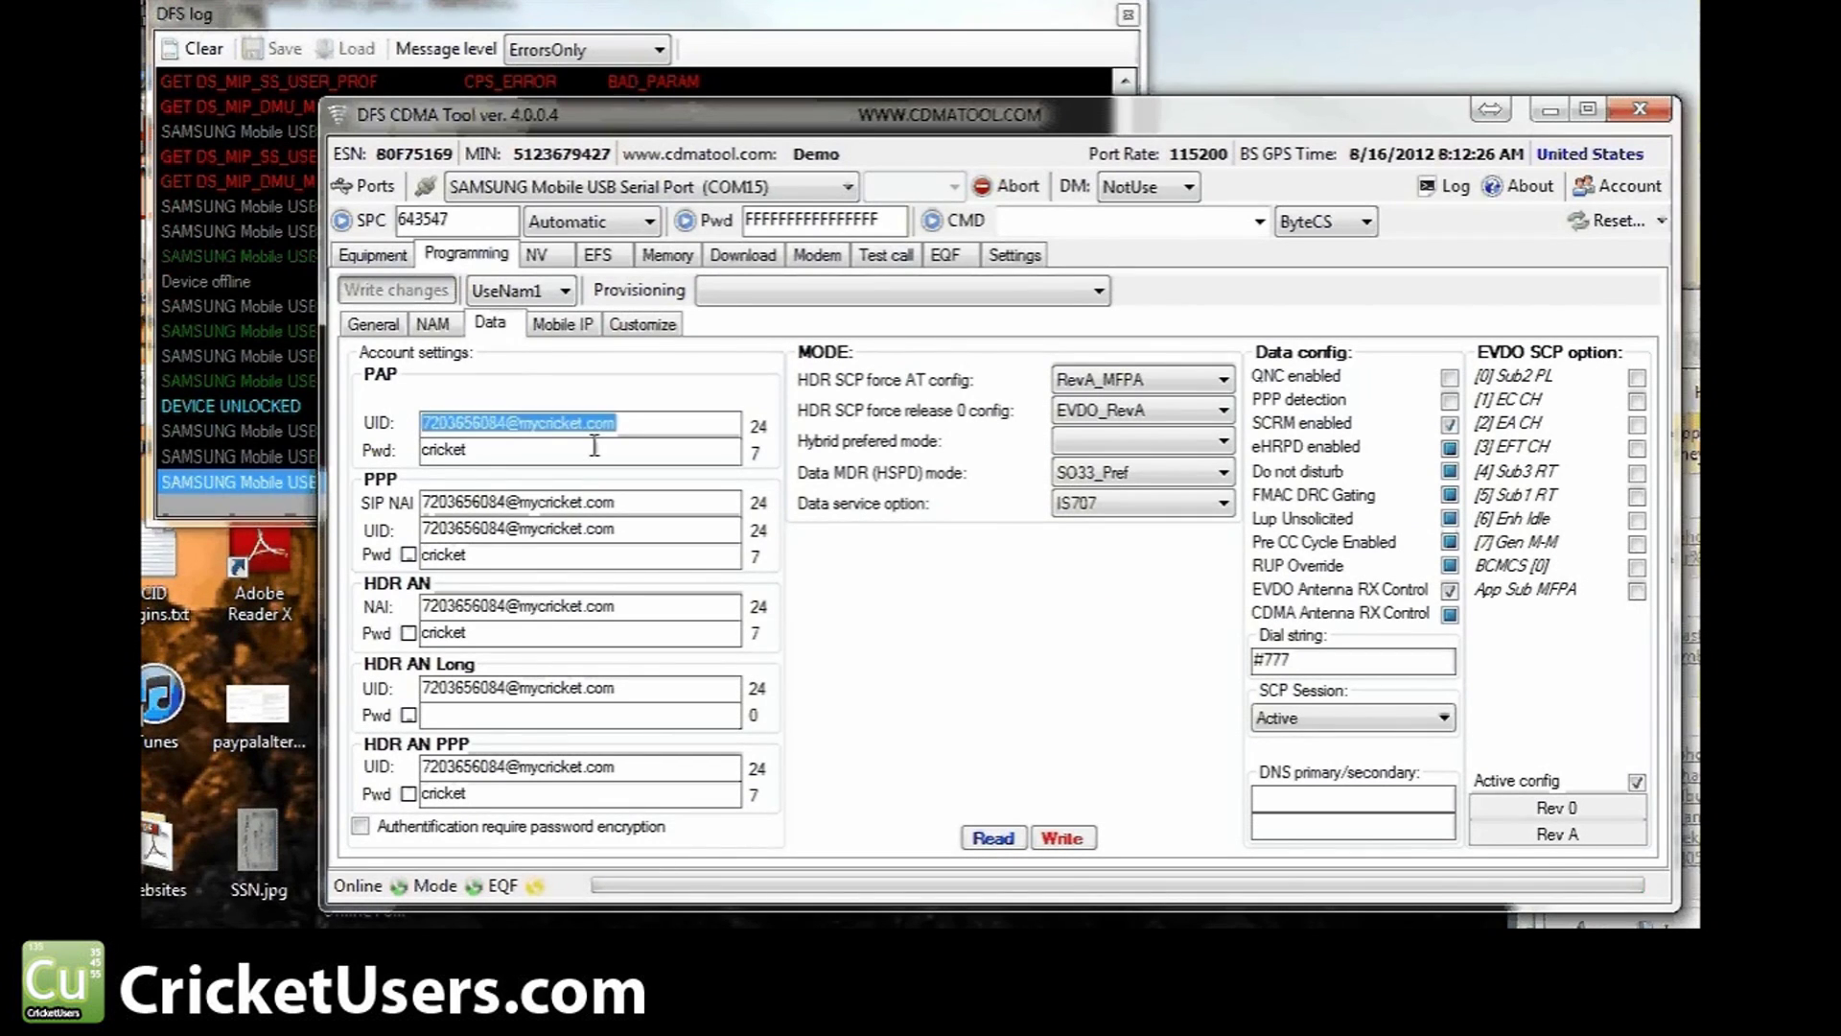
left_click(582, 451)
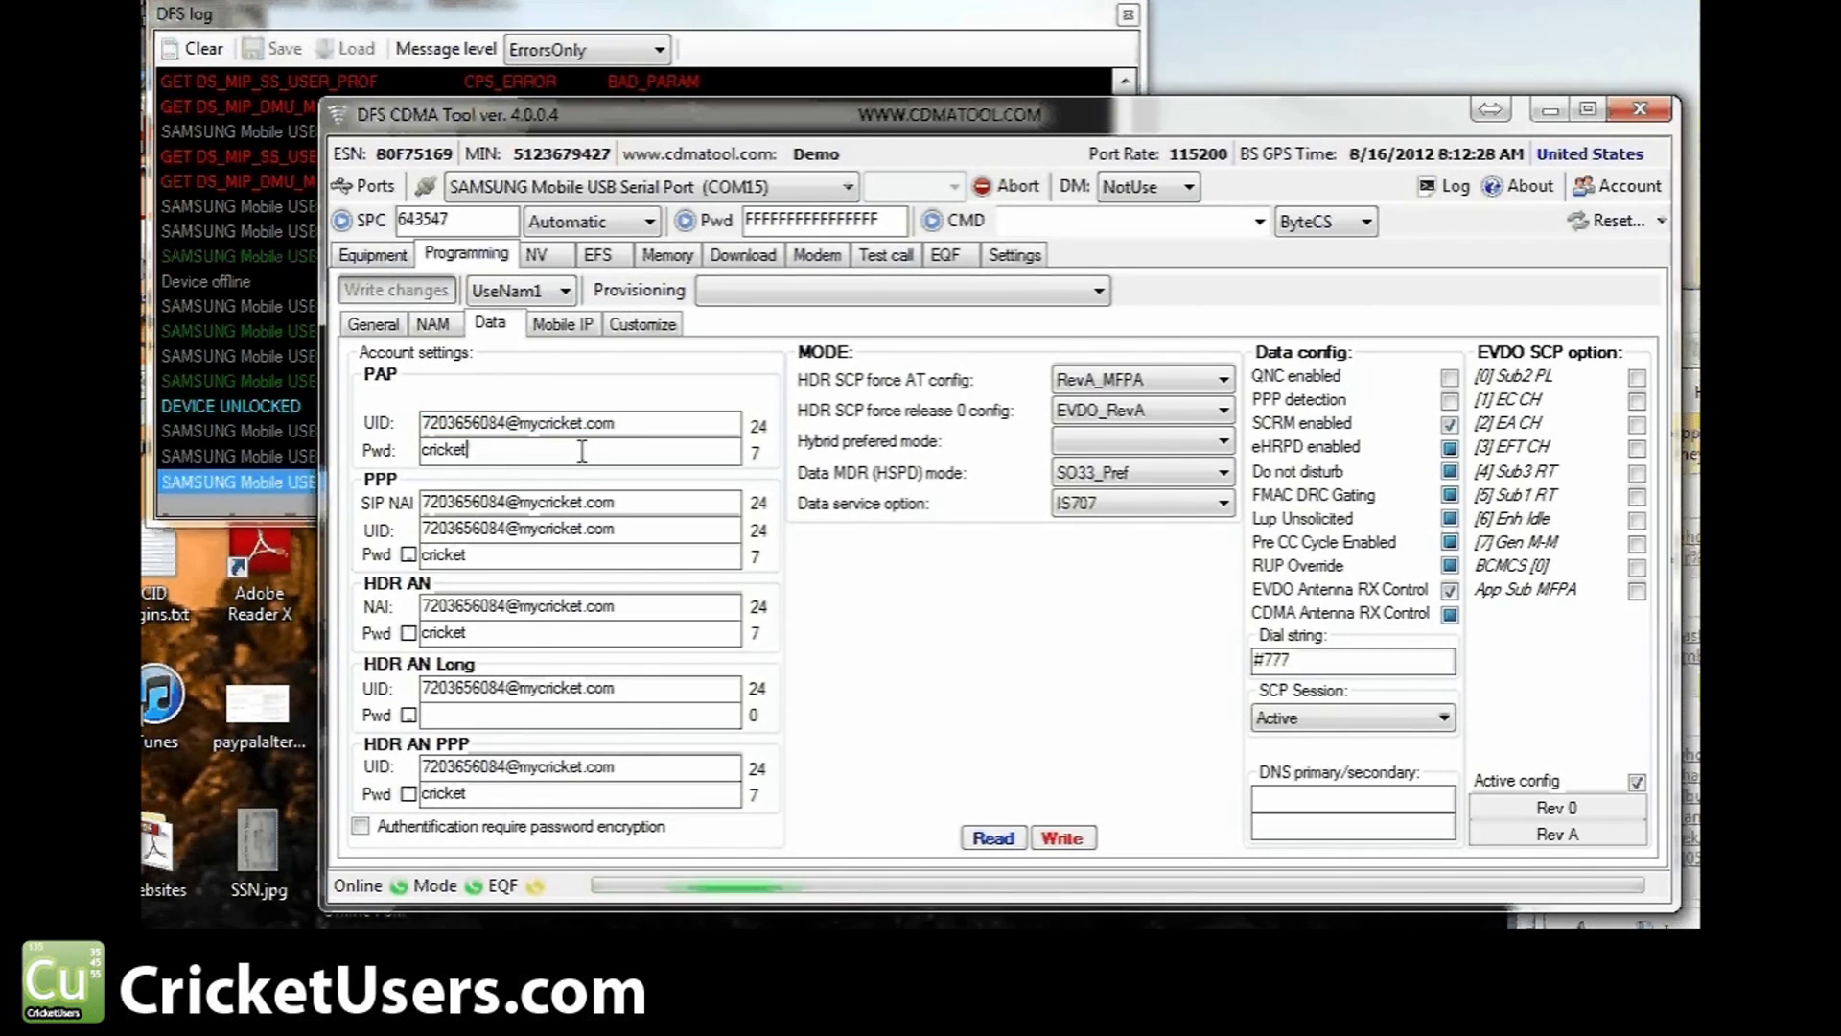
double_click(461, 496)
left_click(529, 554)
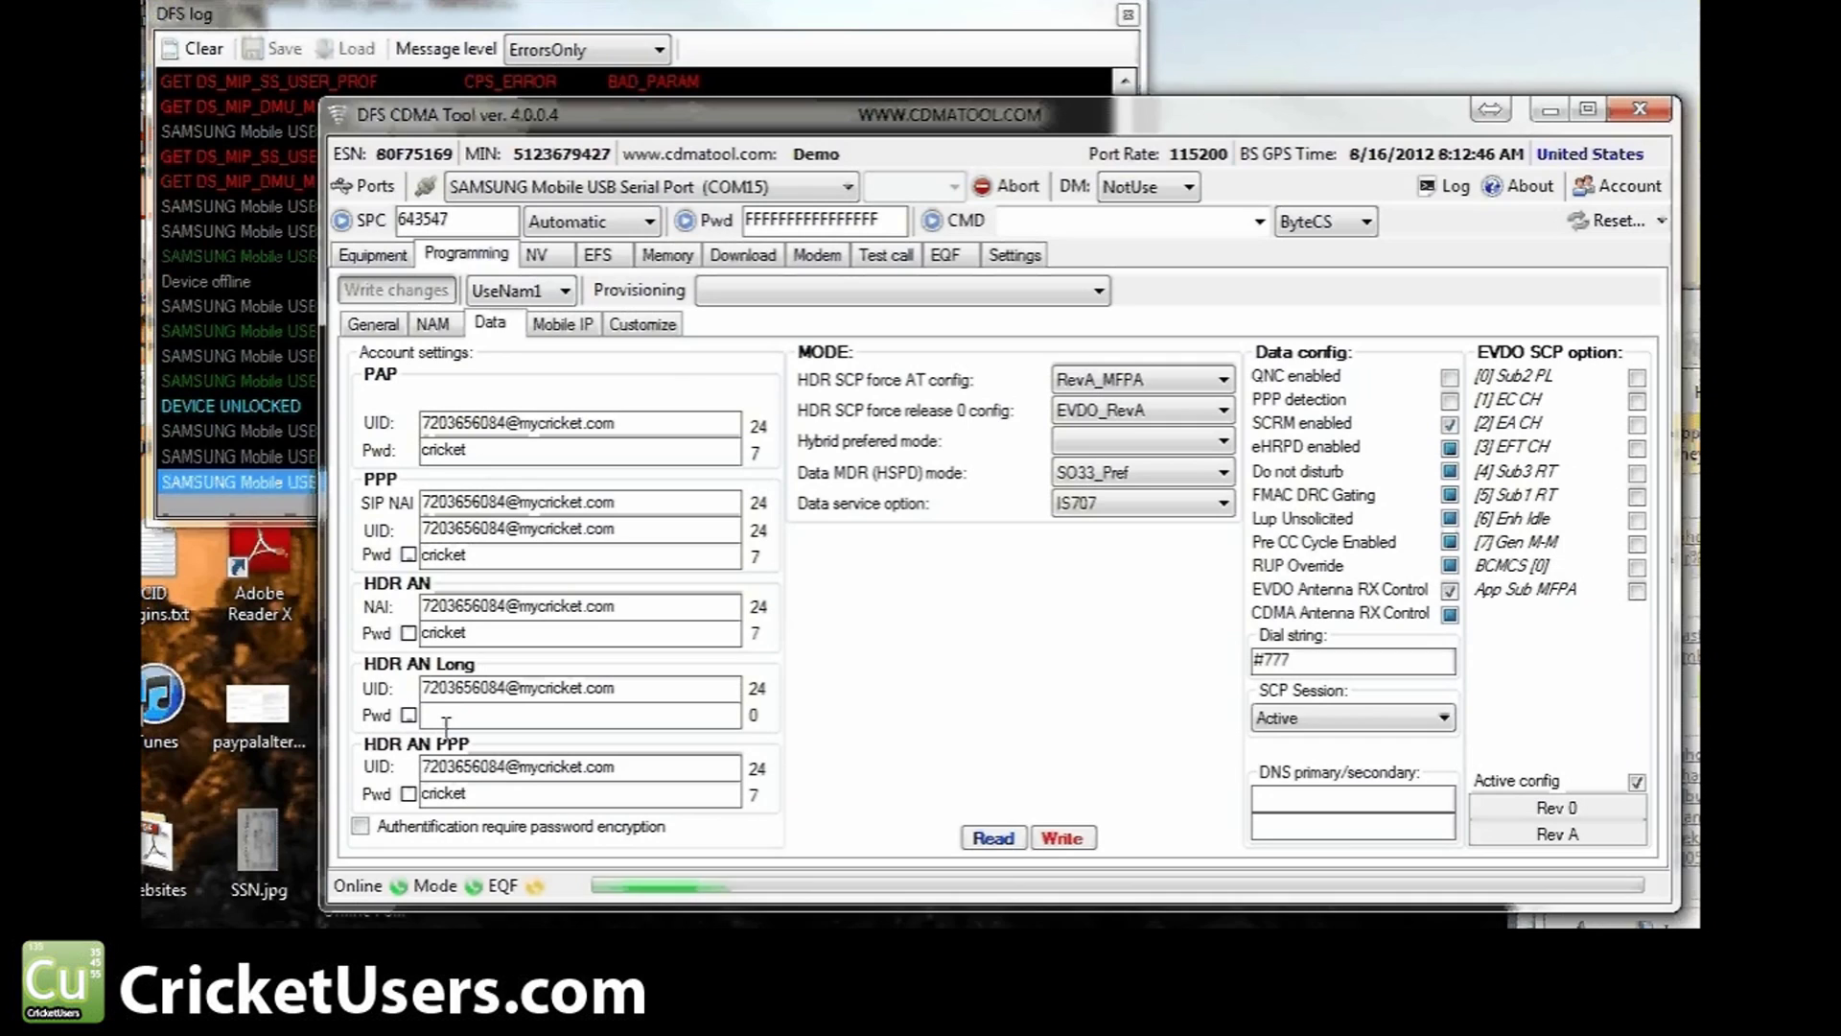
type("cricket")
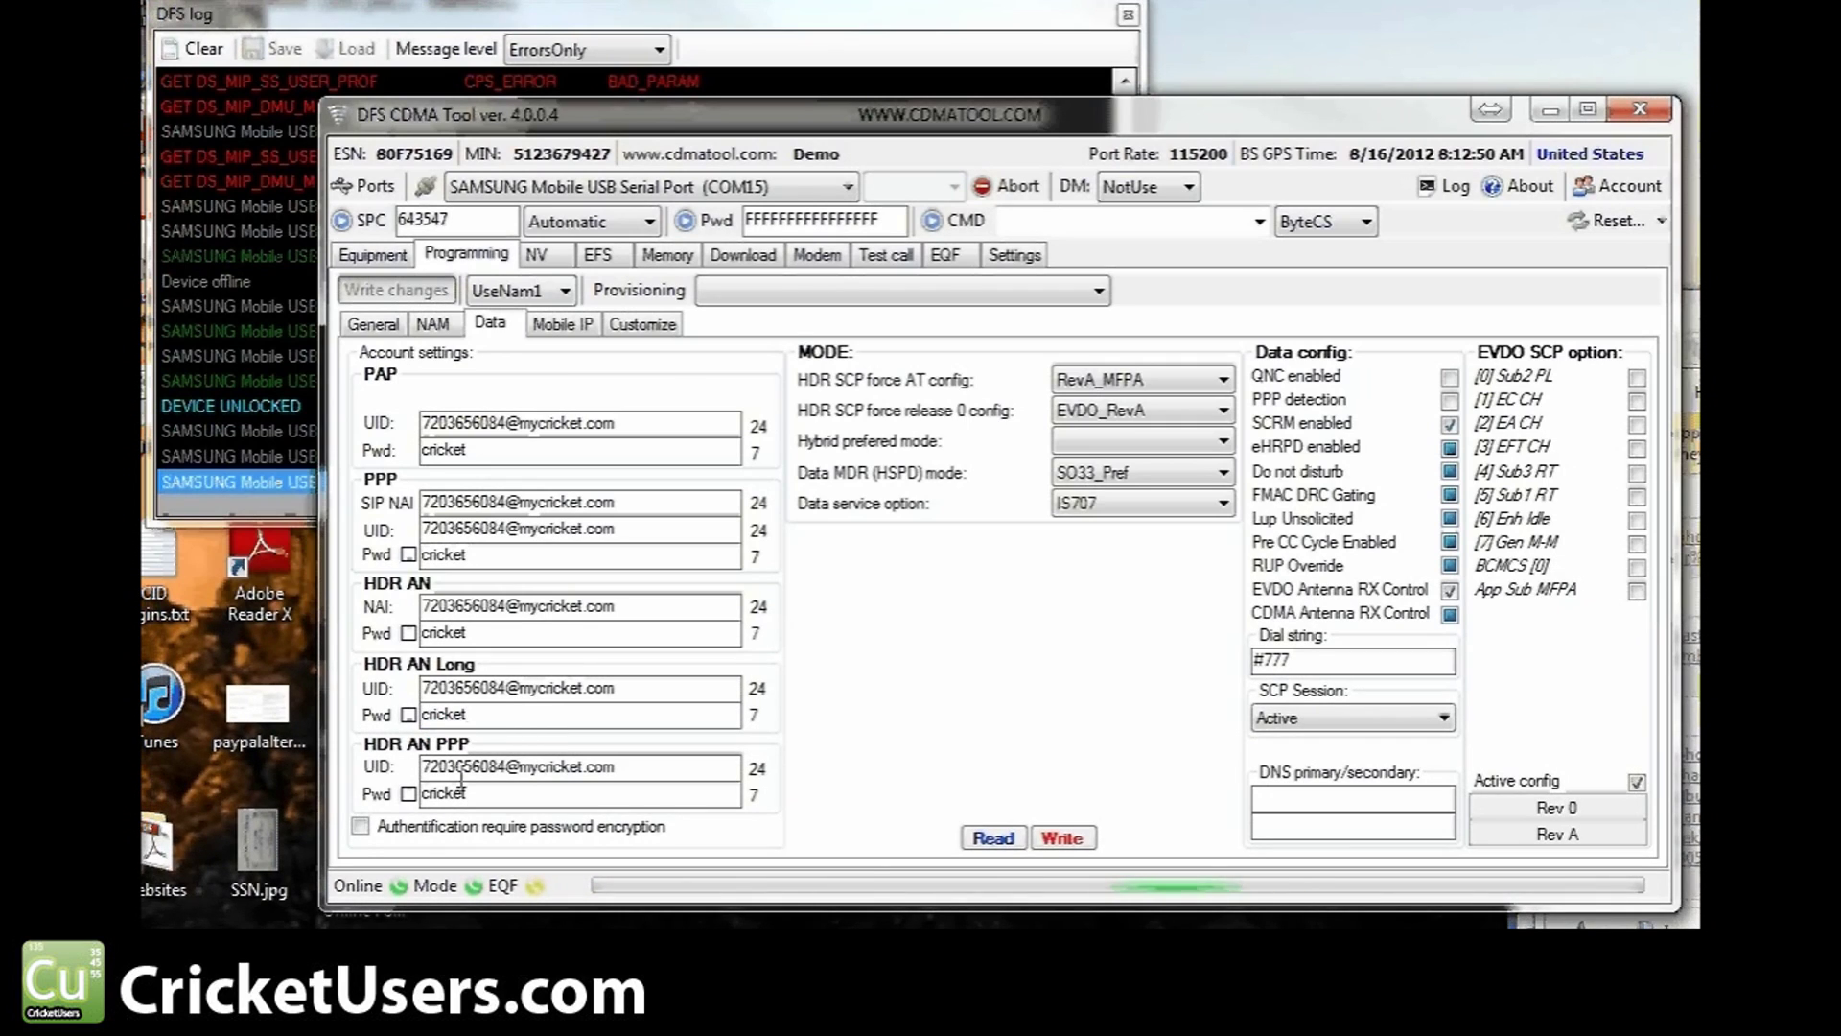
left_click(361, 827)
left_click(361, 826)
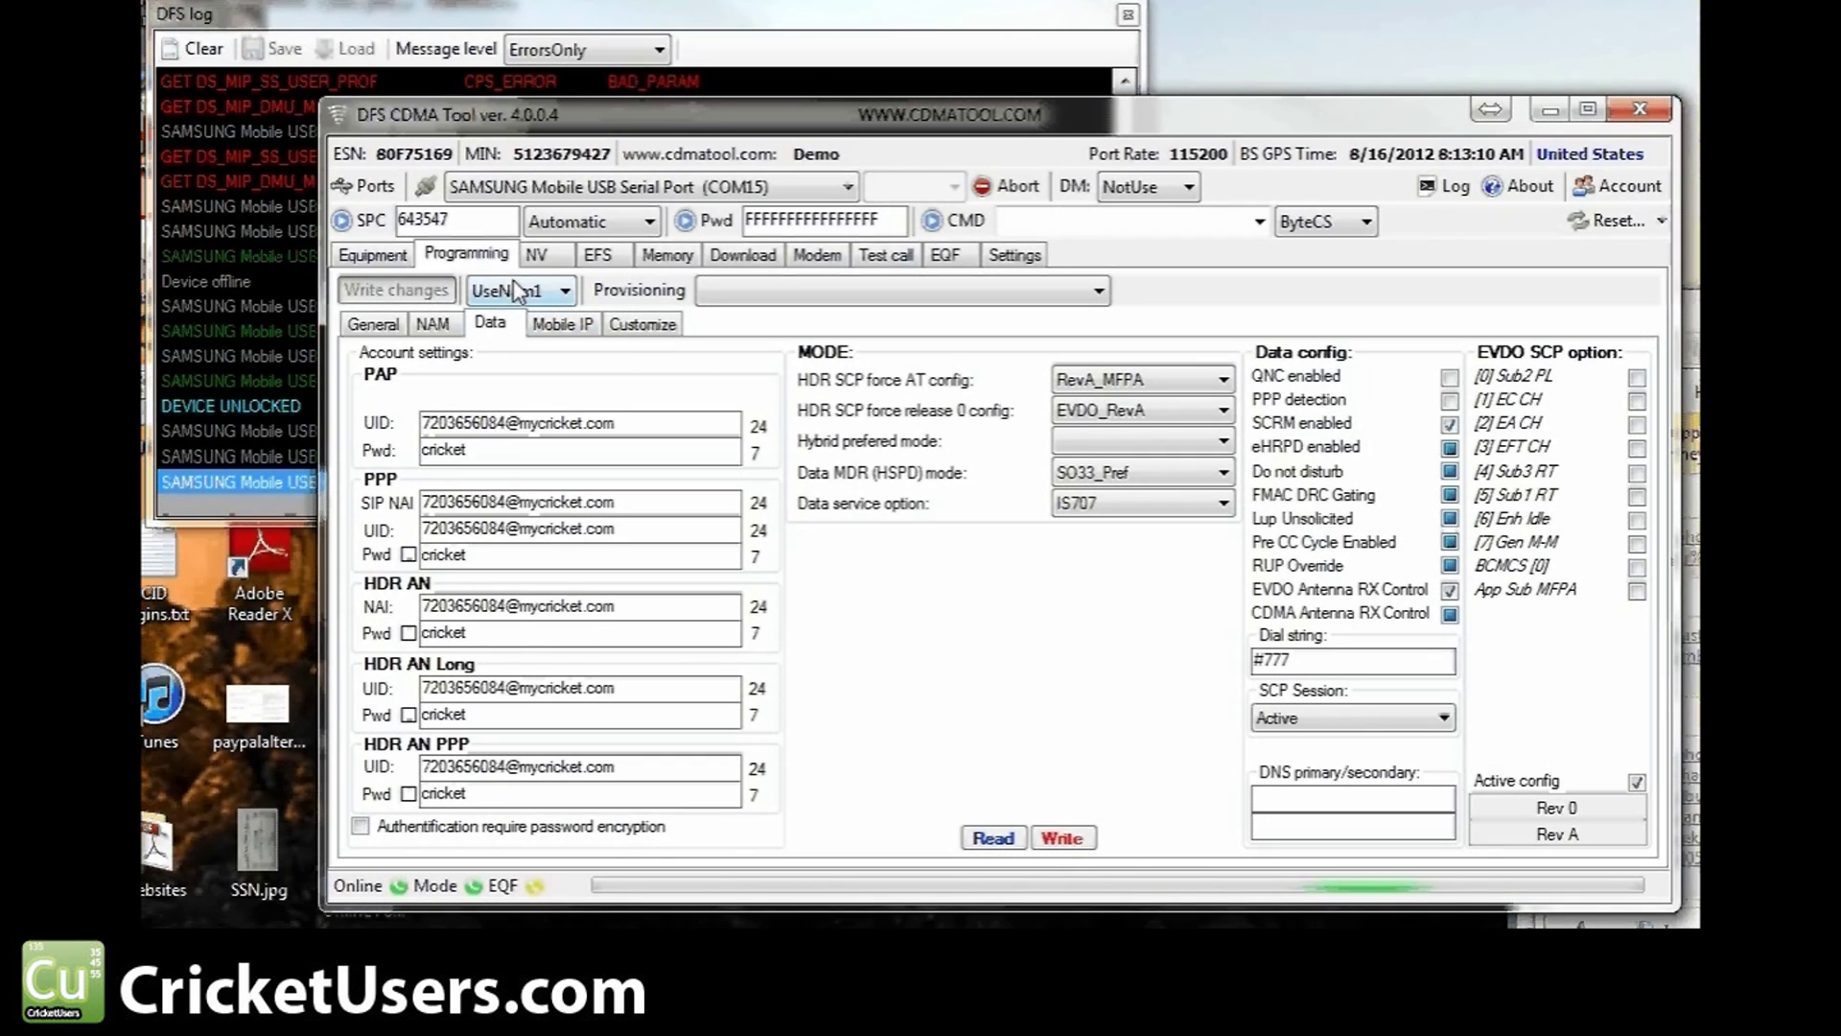
Read the Mobile IP profile from the phone with SimpleIP kept as the mode.
left_click(566, 326)
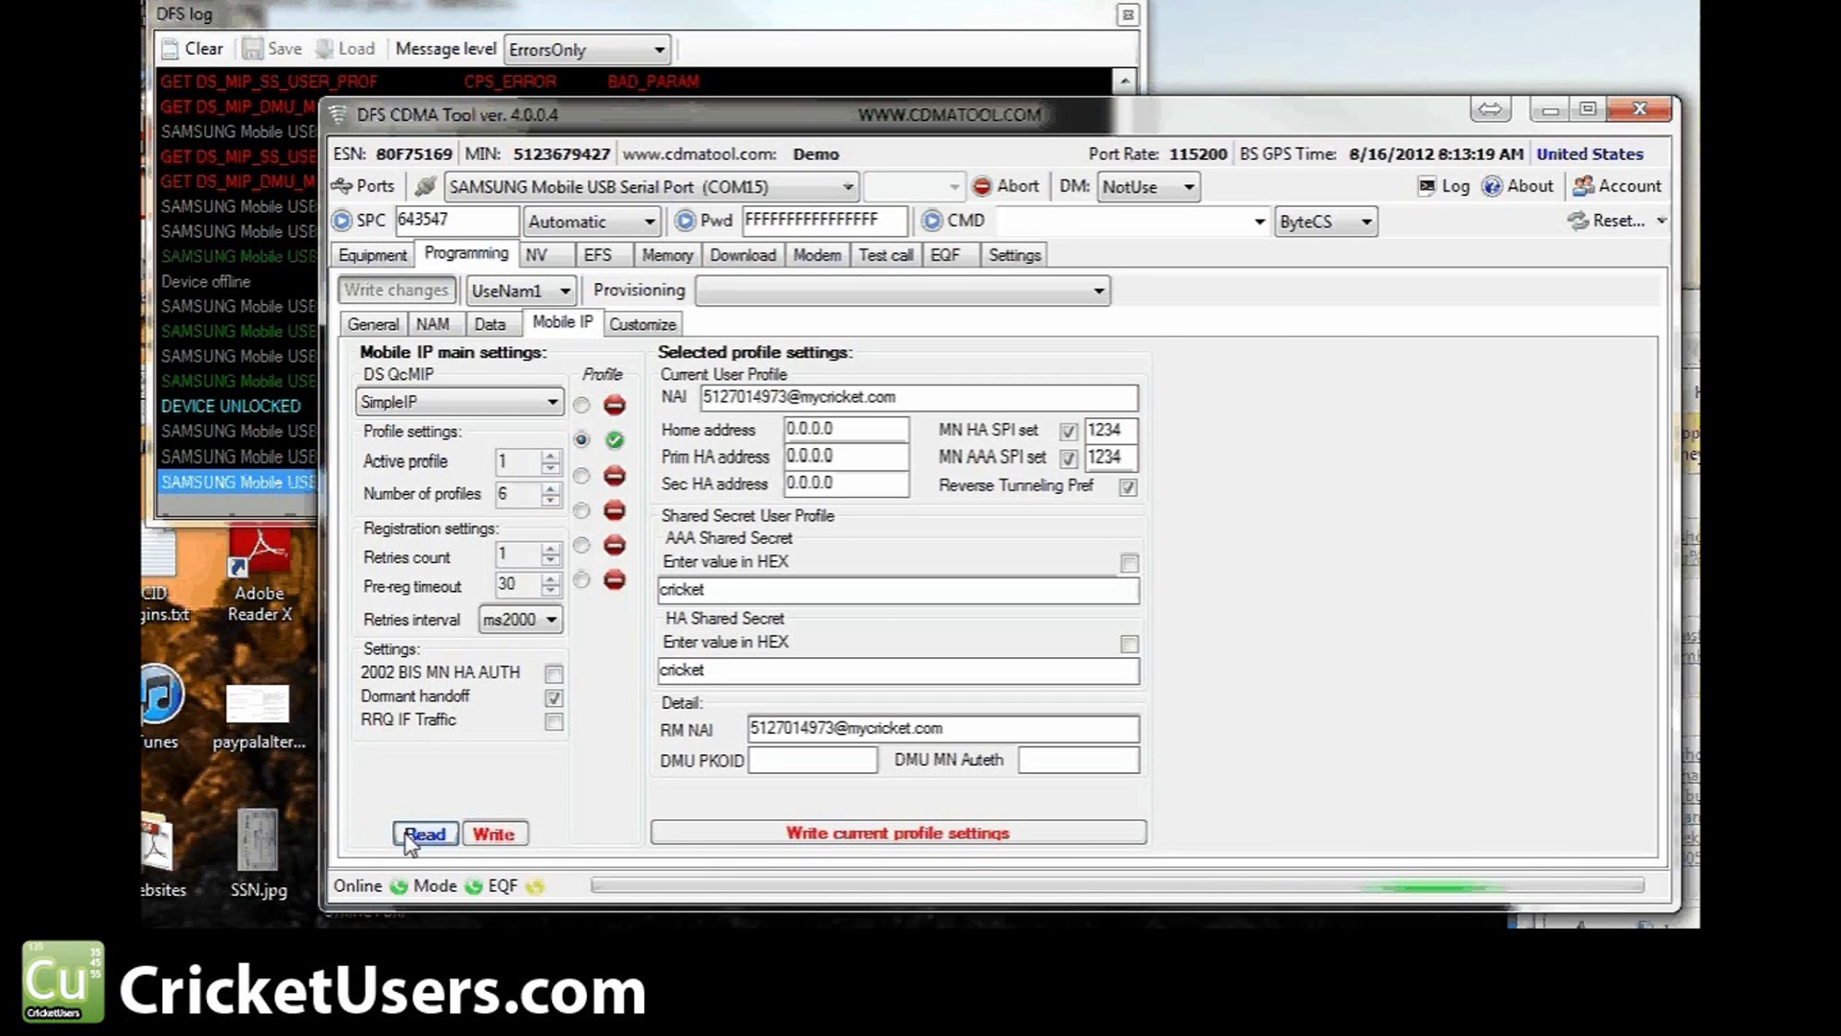
left_click(436, 403)
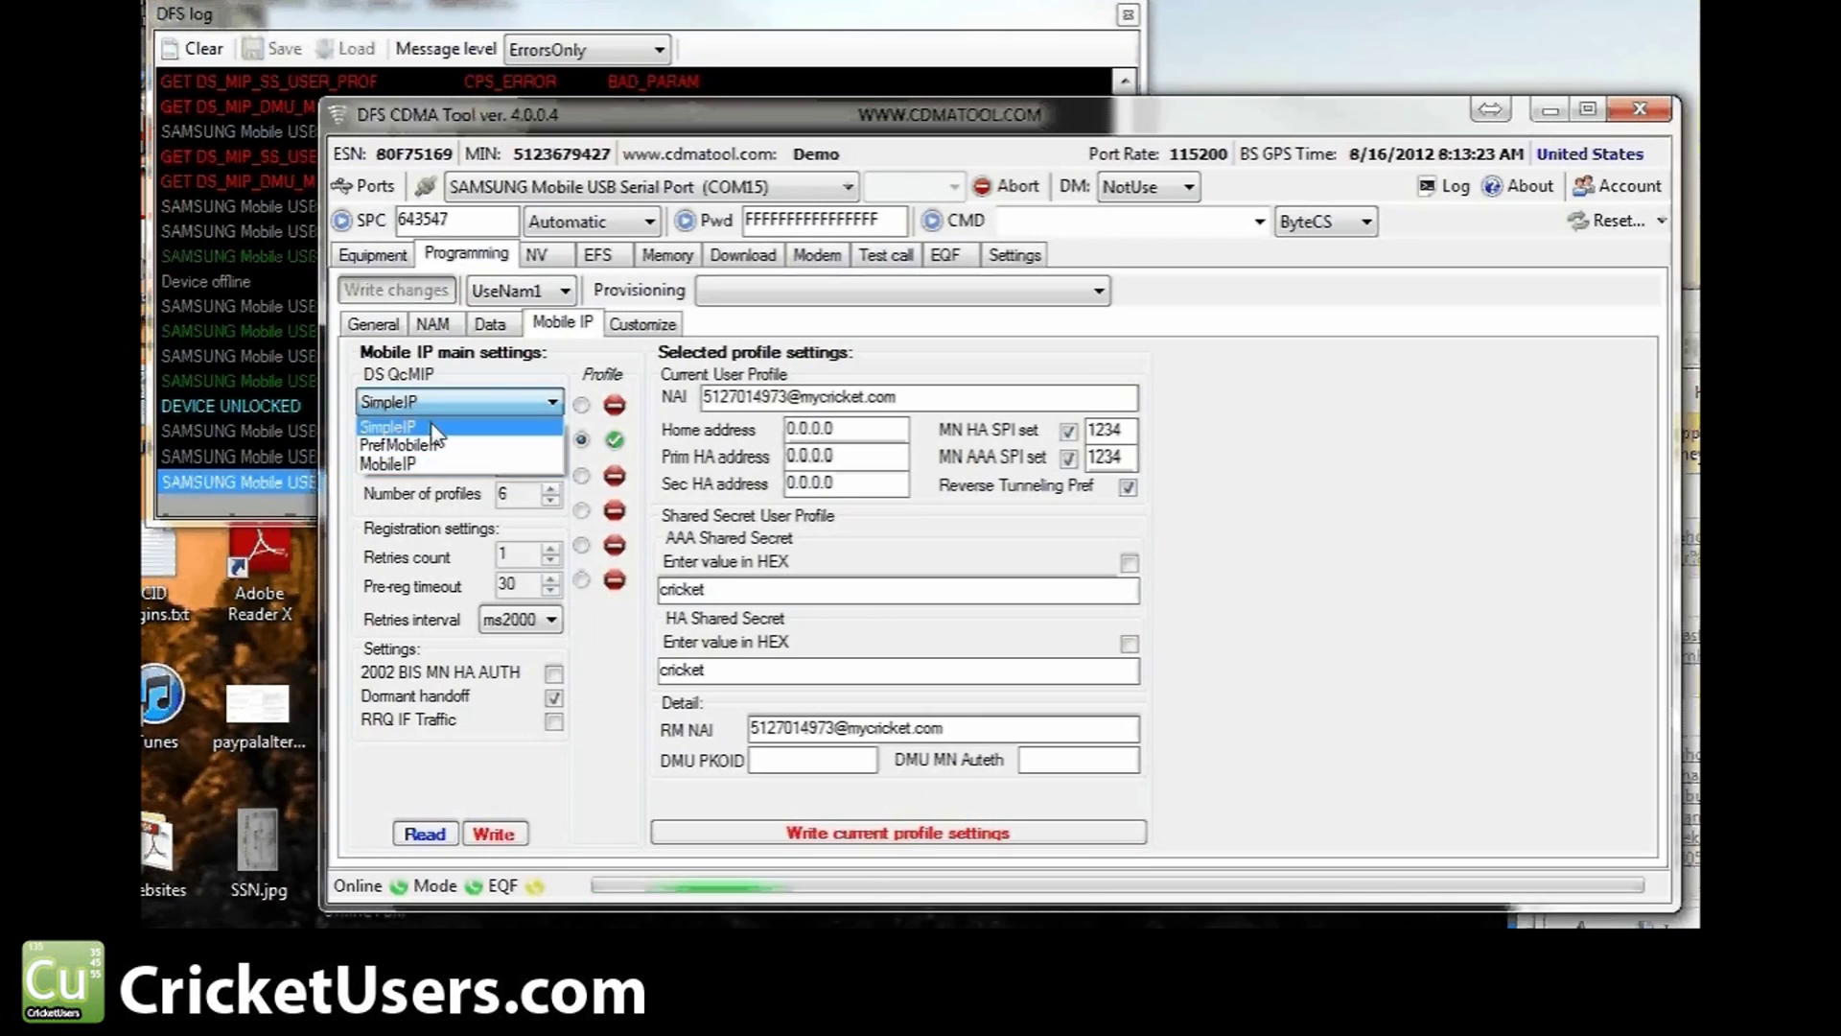
left_click(433, 426)
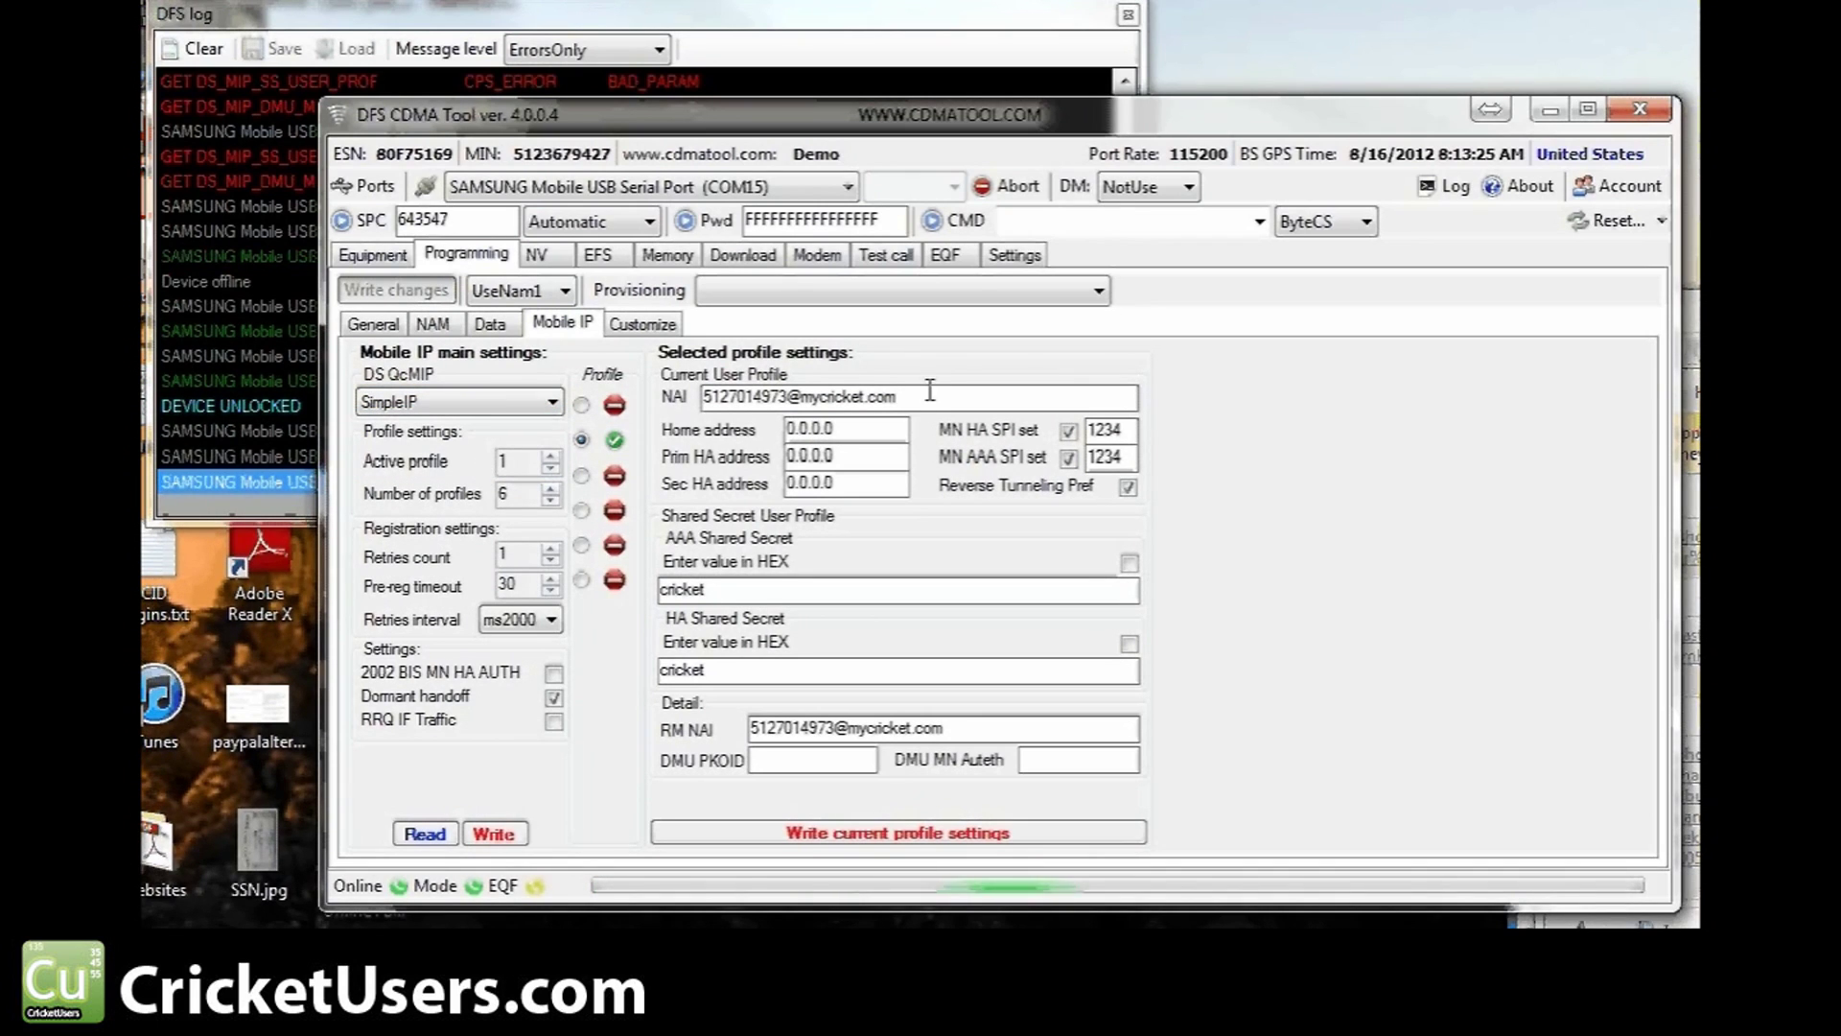
left_click(582, 440)
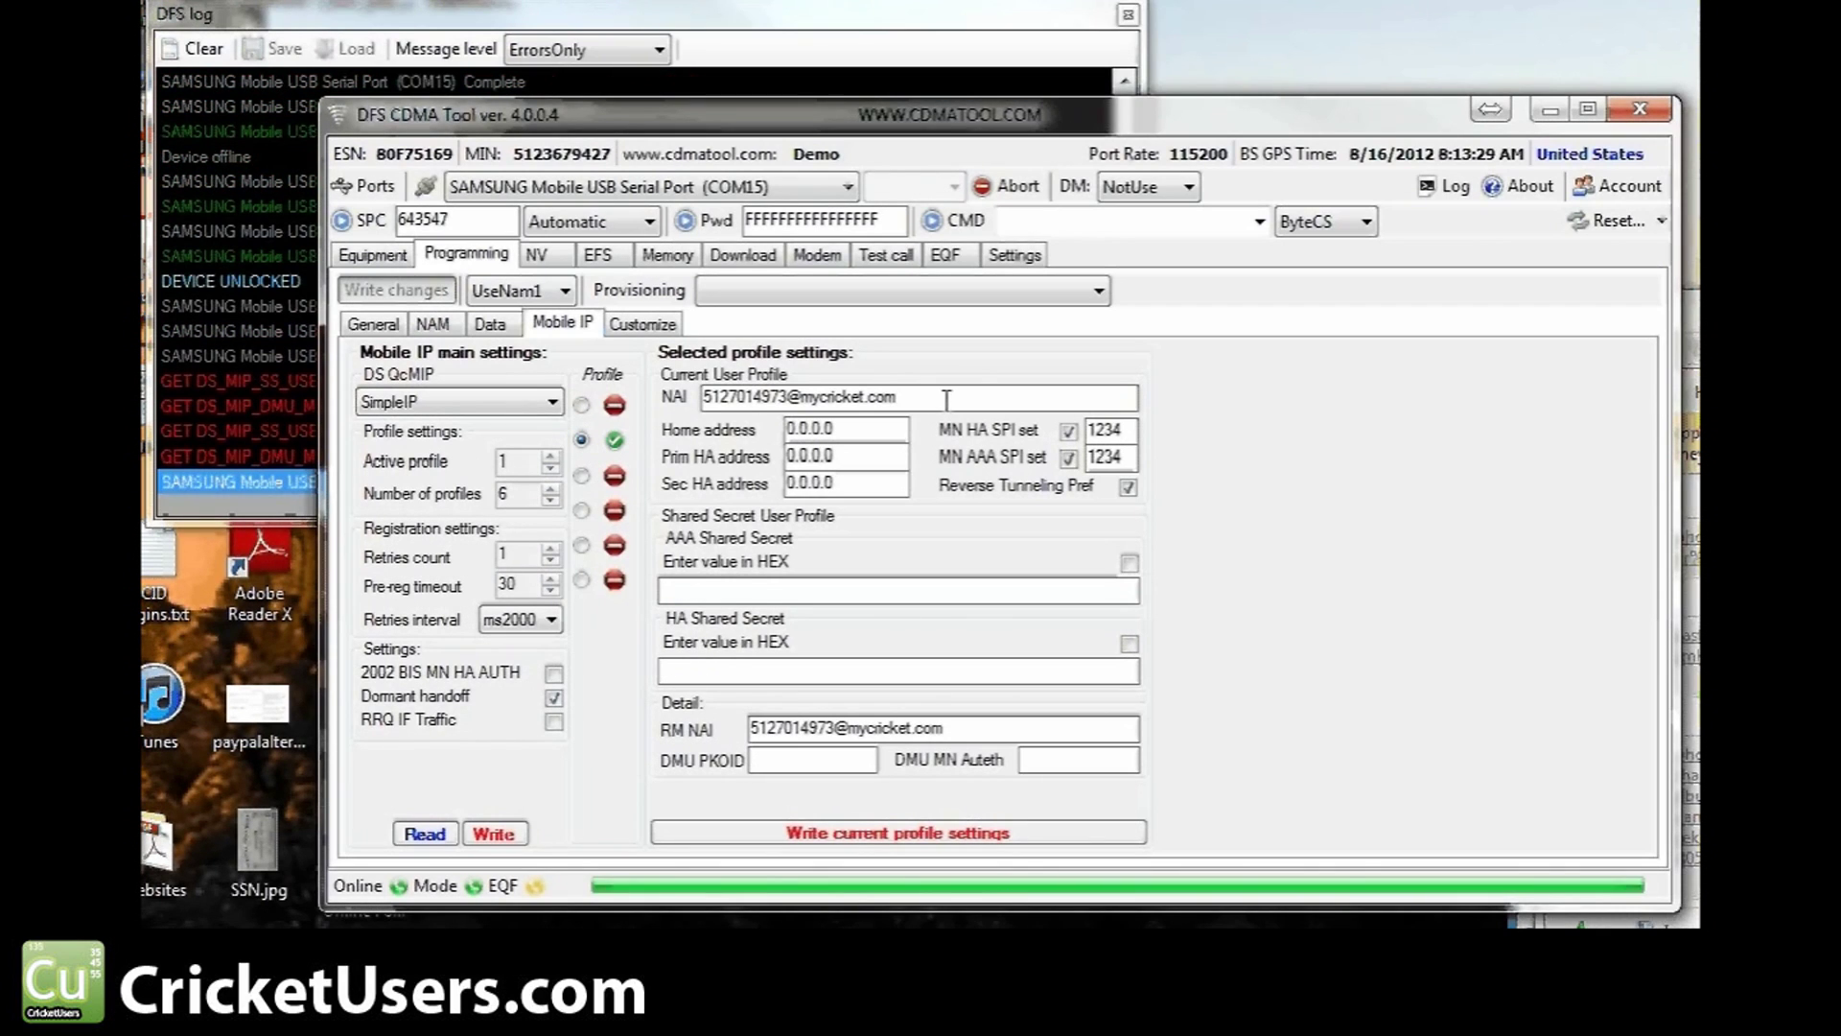
Enter the account password as the AAA and HA shared secrets and check the RM NAI.
left_click_drag(947, 399, 701, 397)
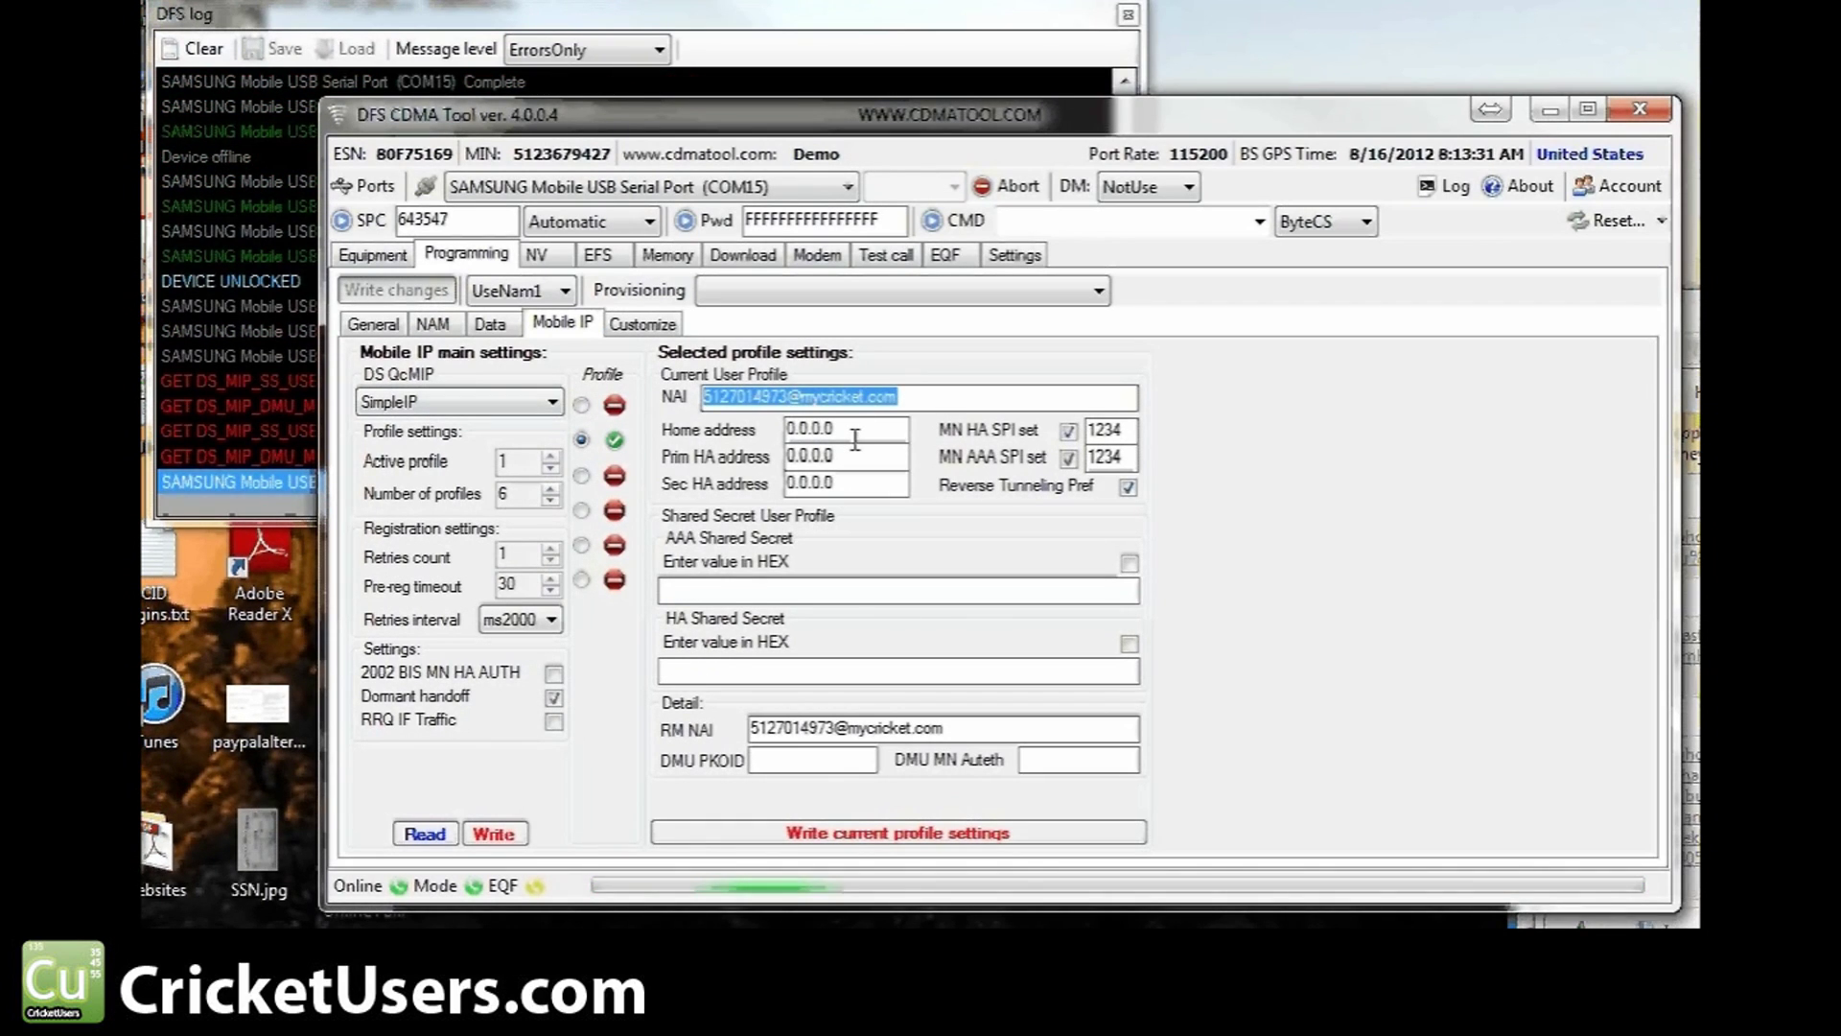
key("Tab")
key("Tab")
key("Tab")
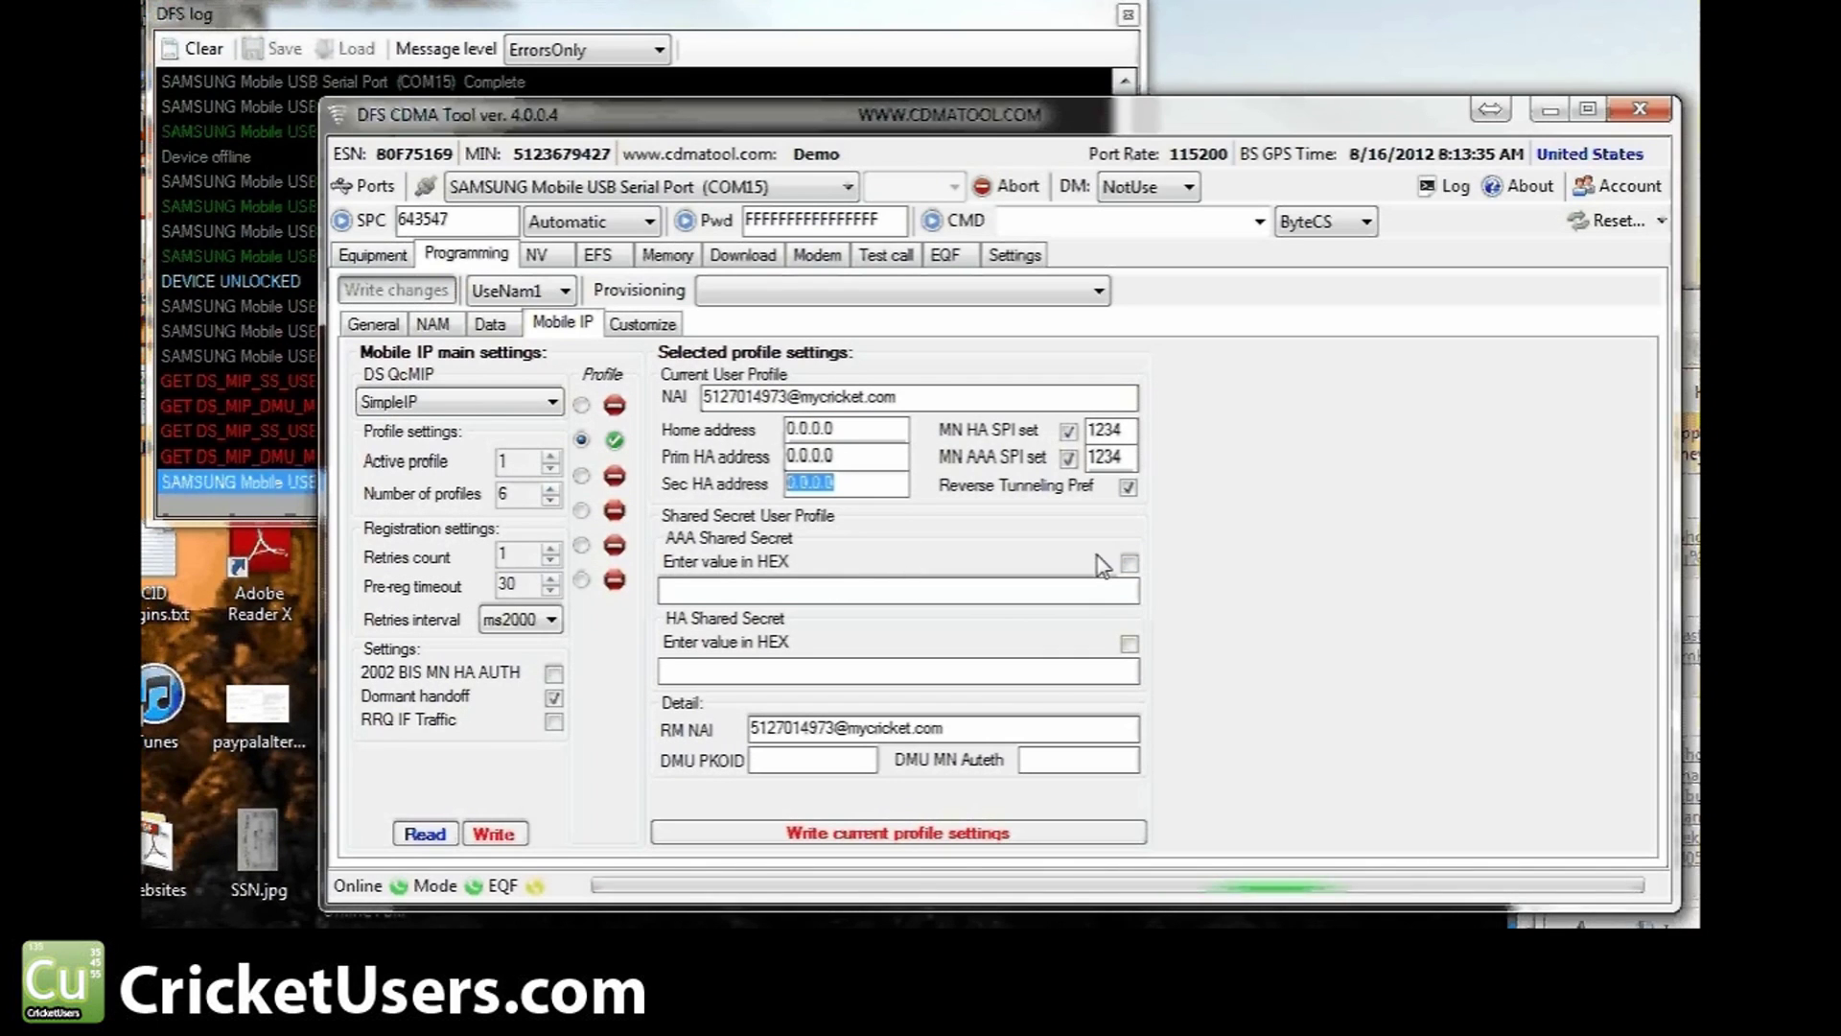
key("Tab")
type("c")
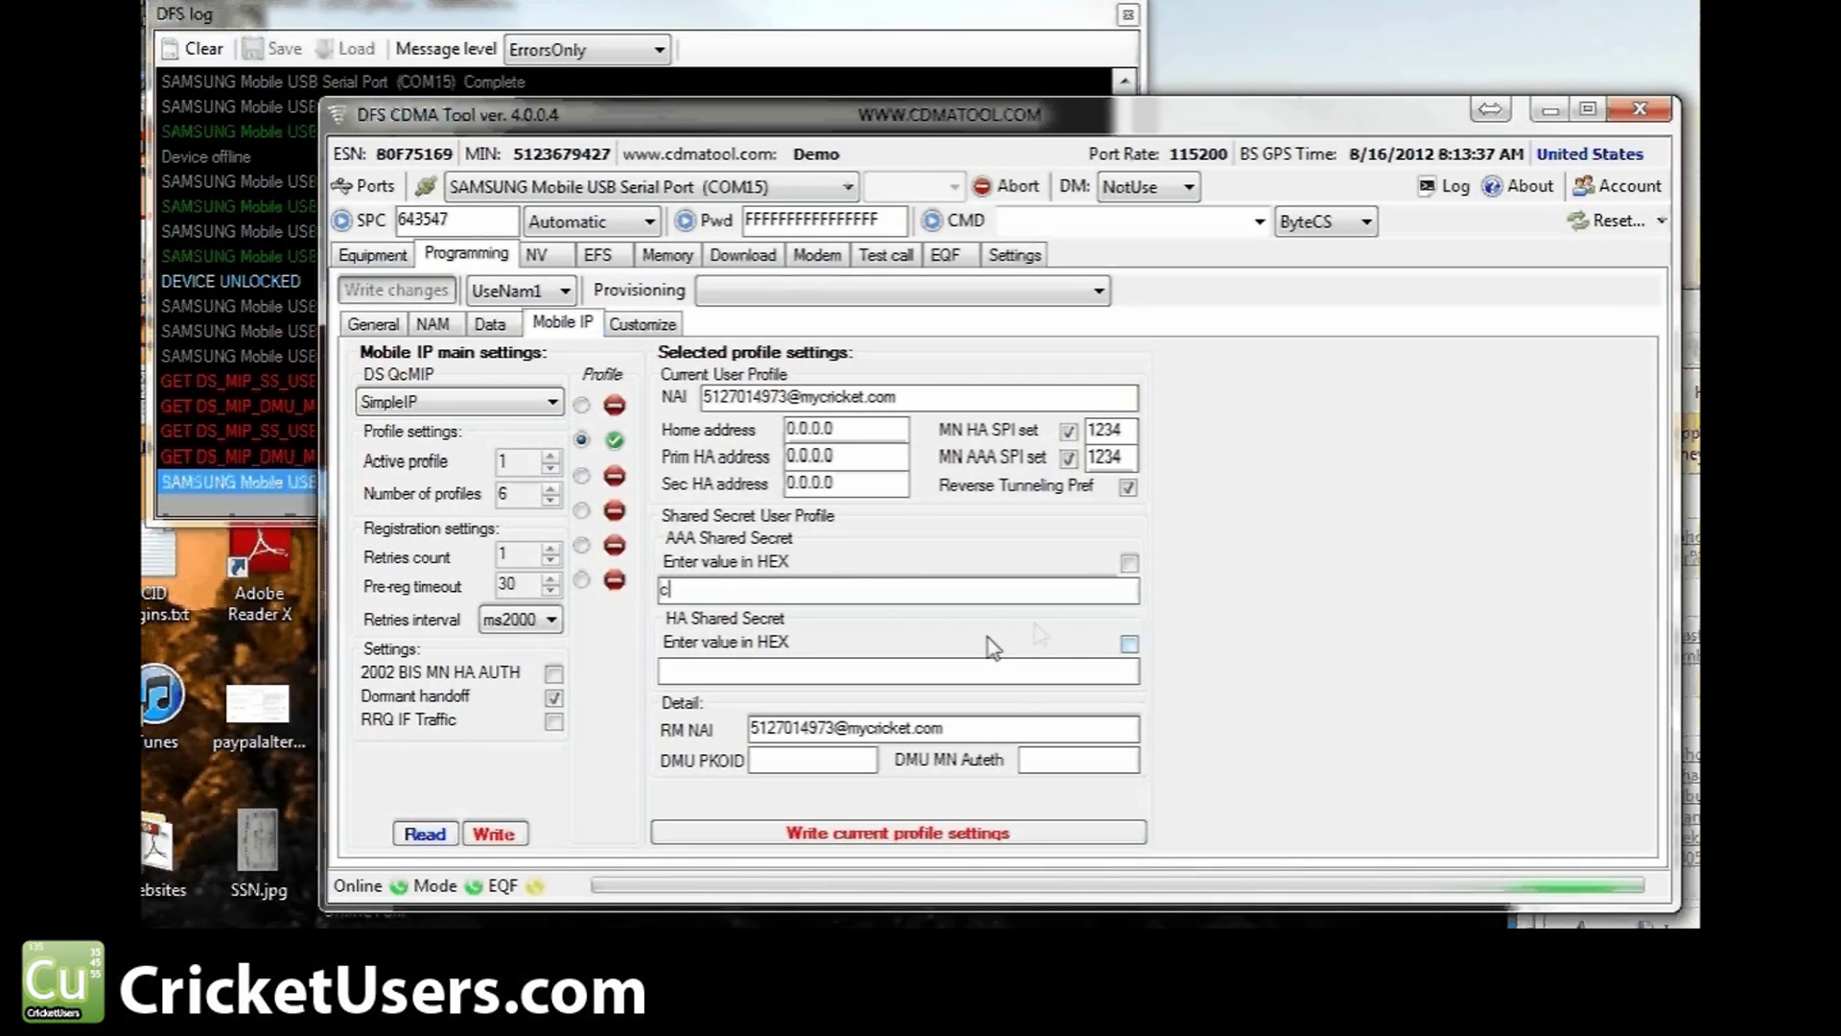
type("ricket")
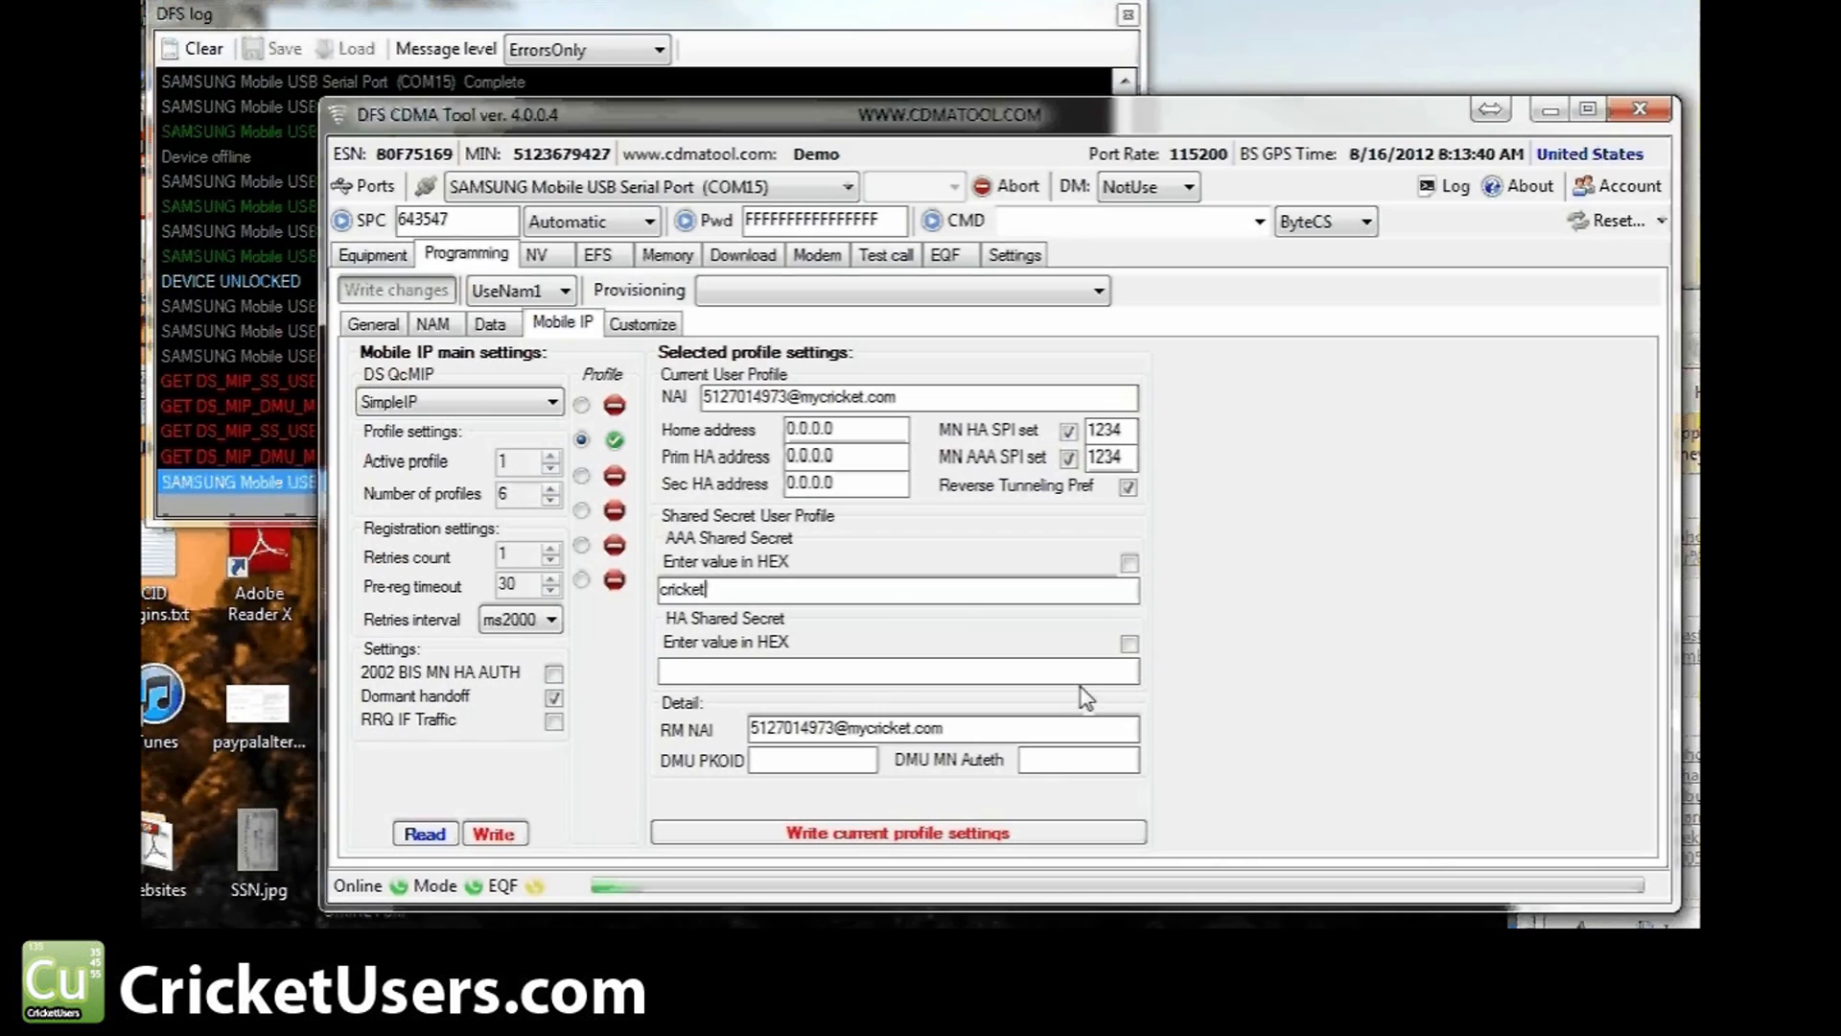
left_click(1081, 671)
type("cricket")
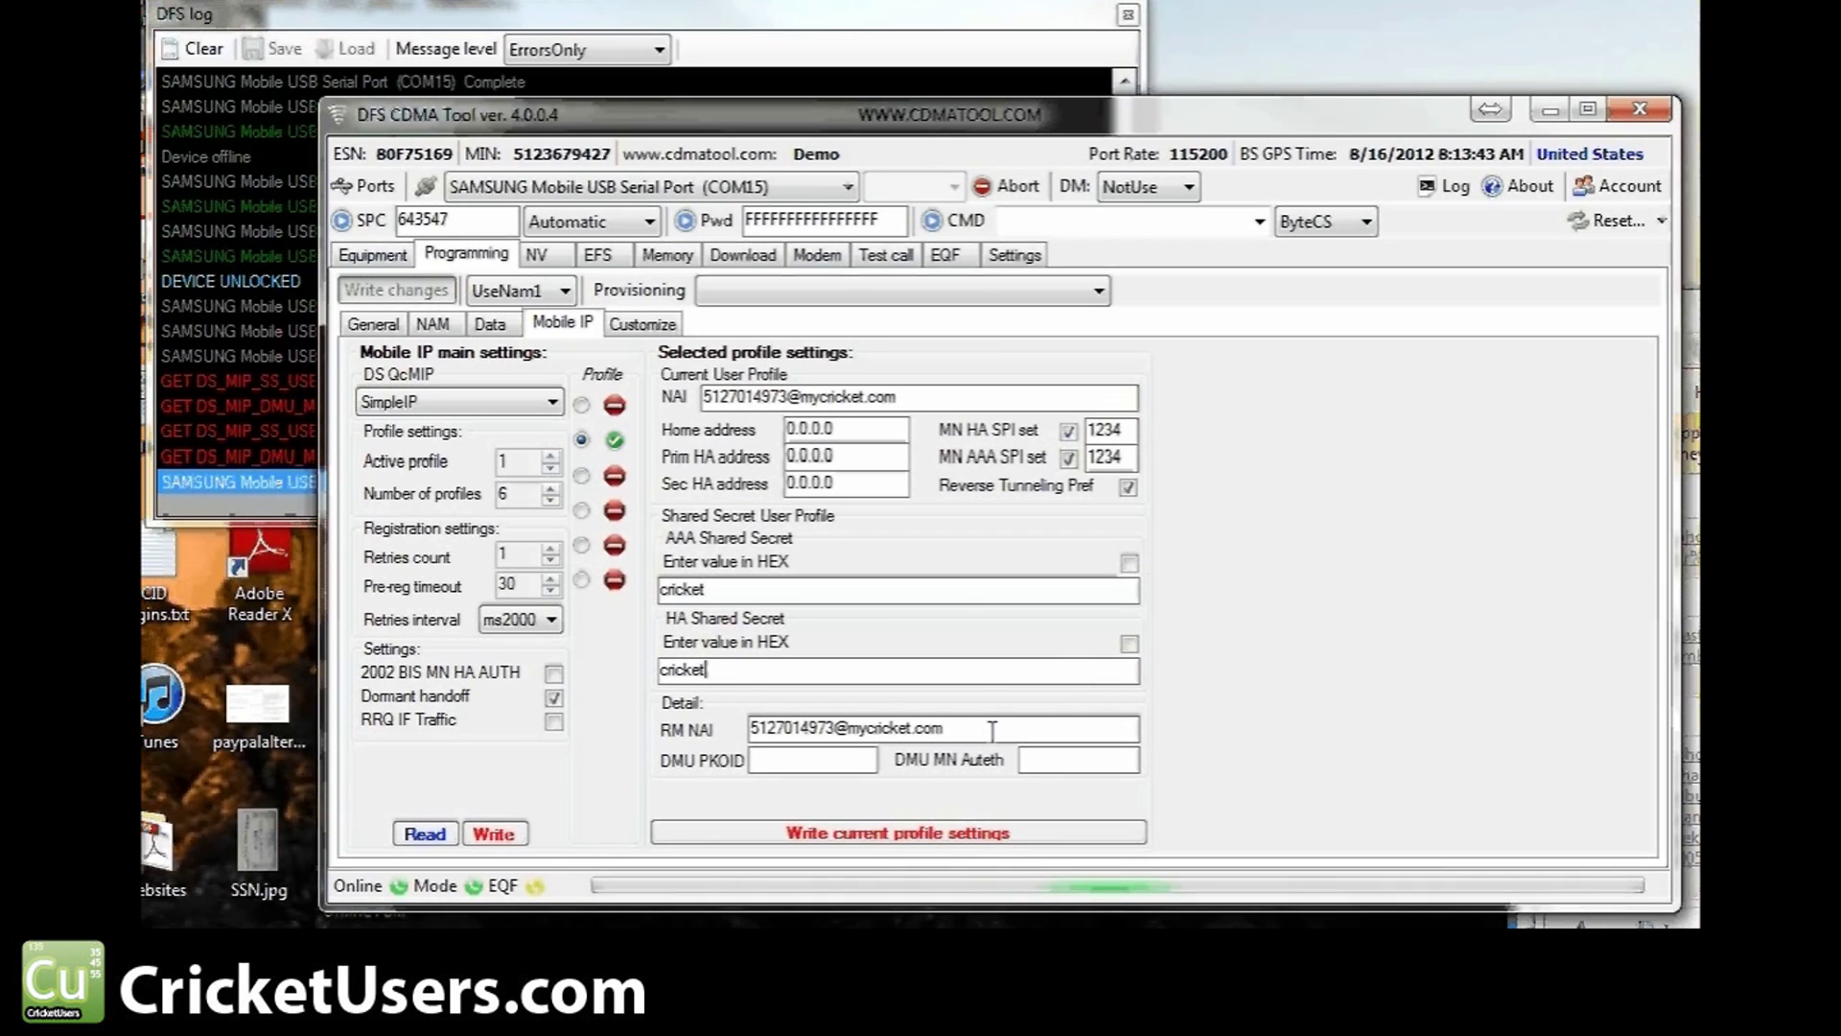
left_click(1028, 729)
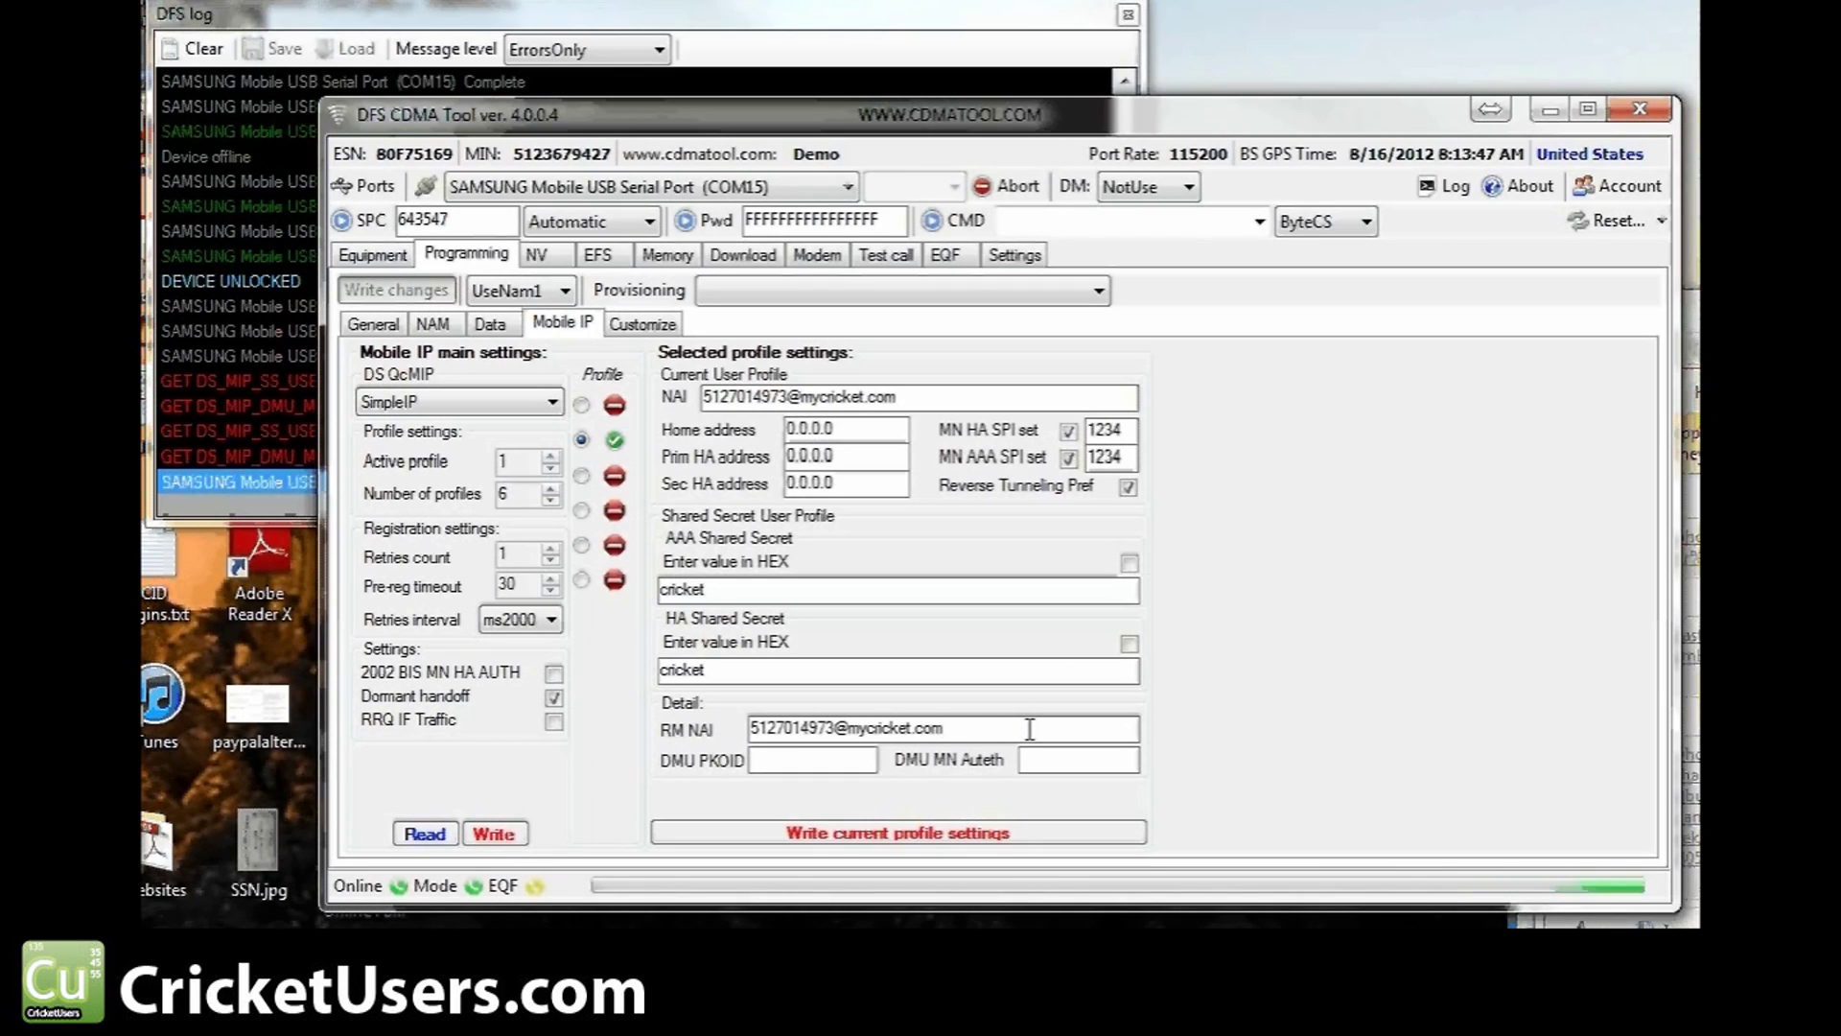
double_click(1028, 730)
left_click(934, 729)
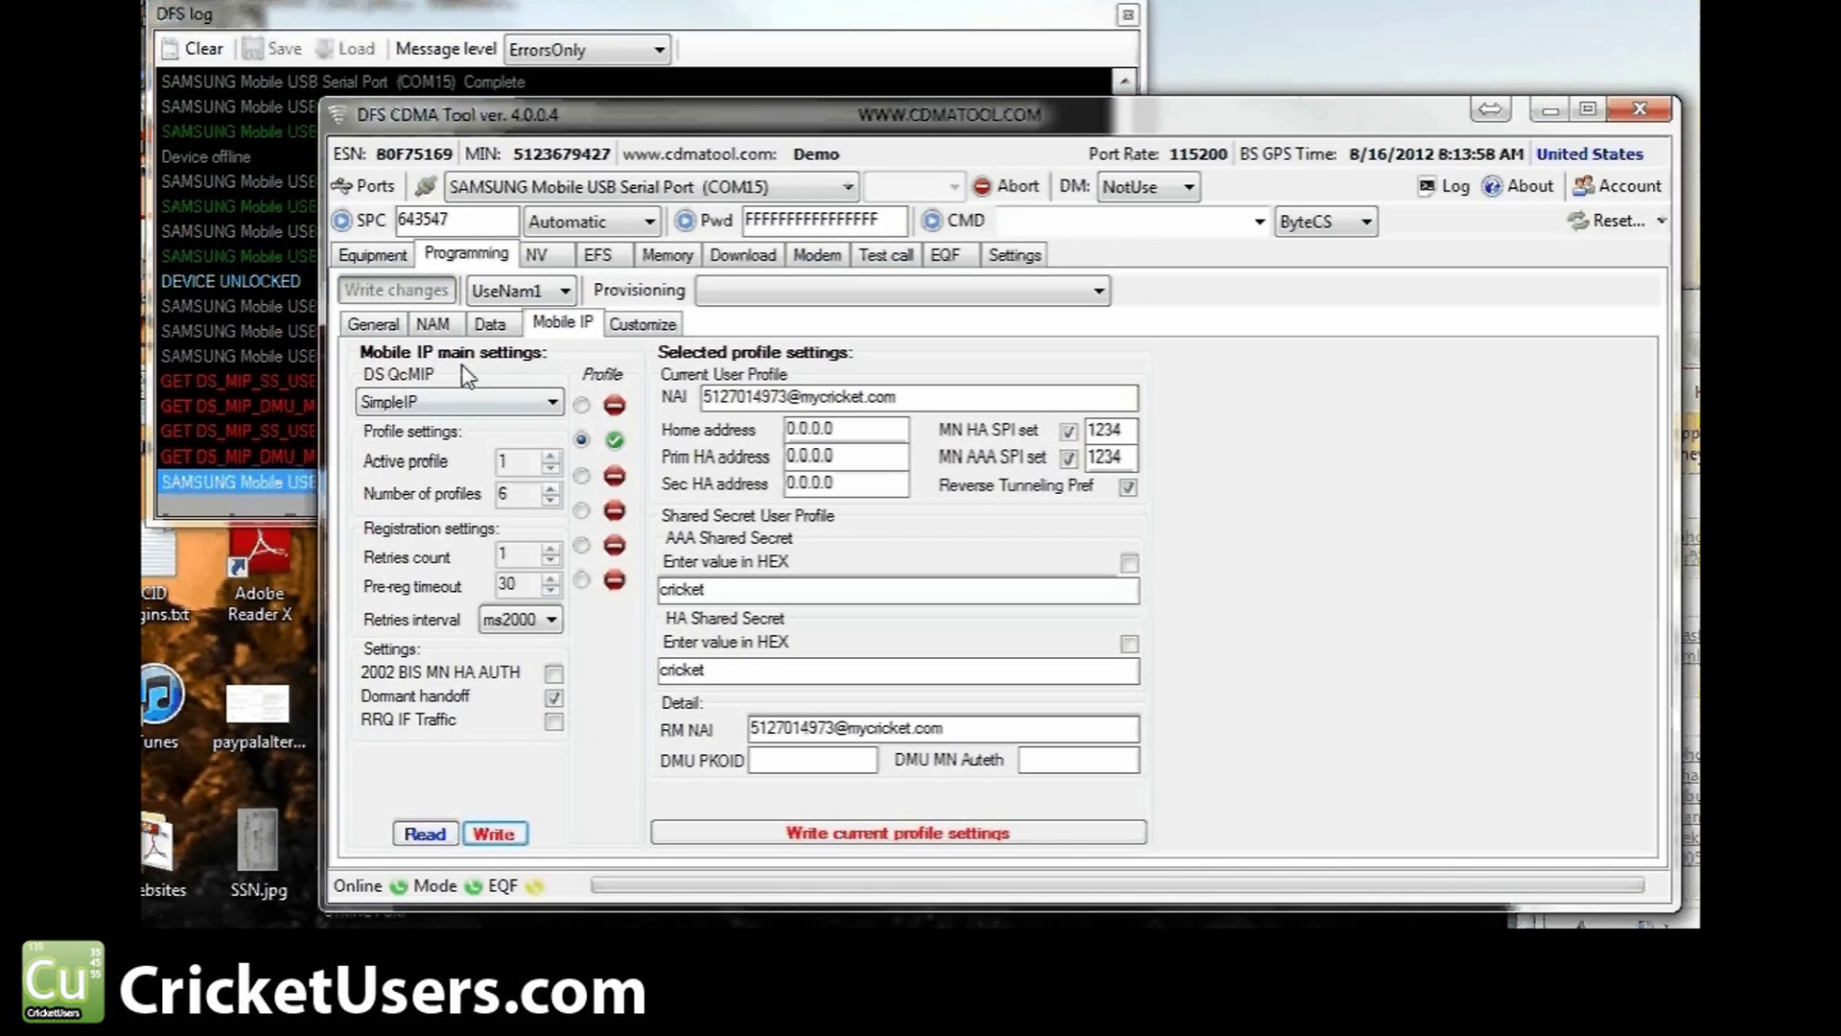
left_click(490, 325)
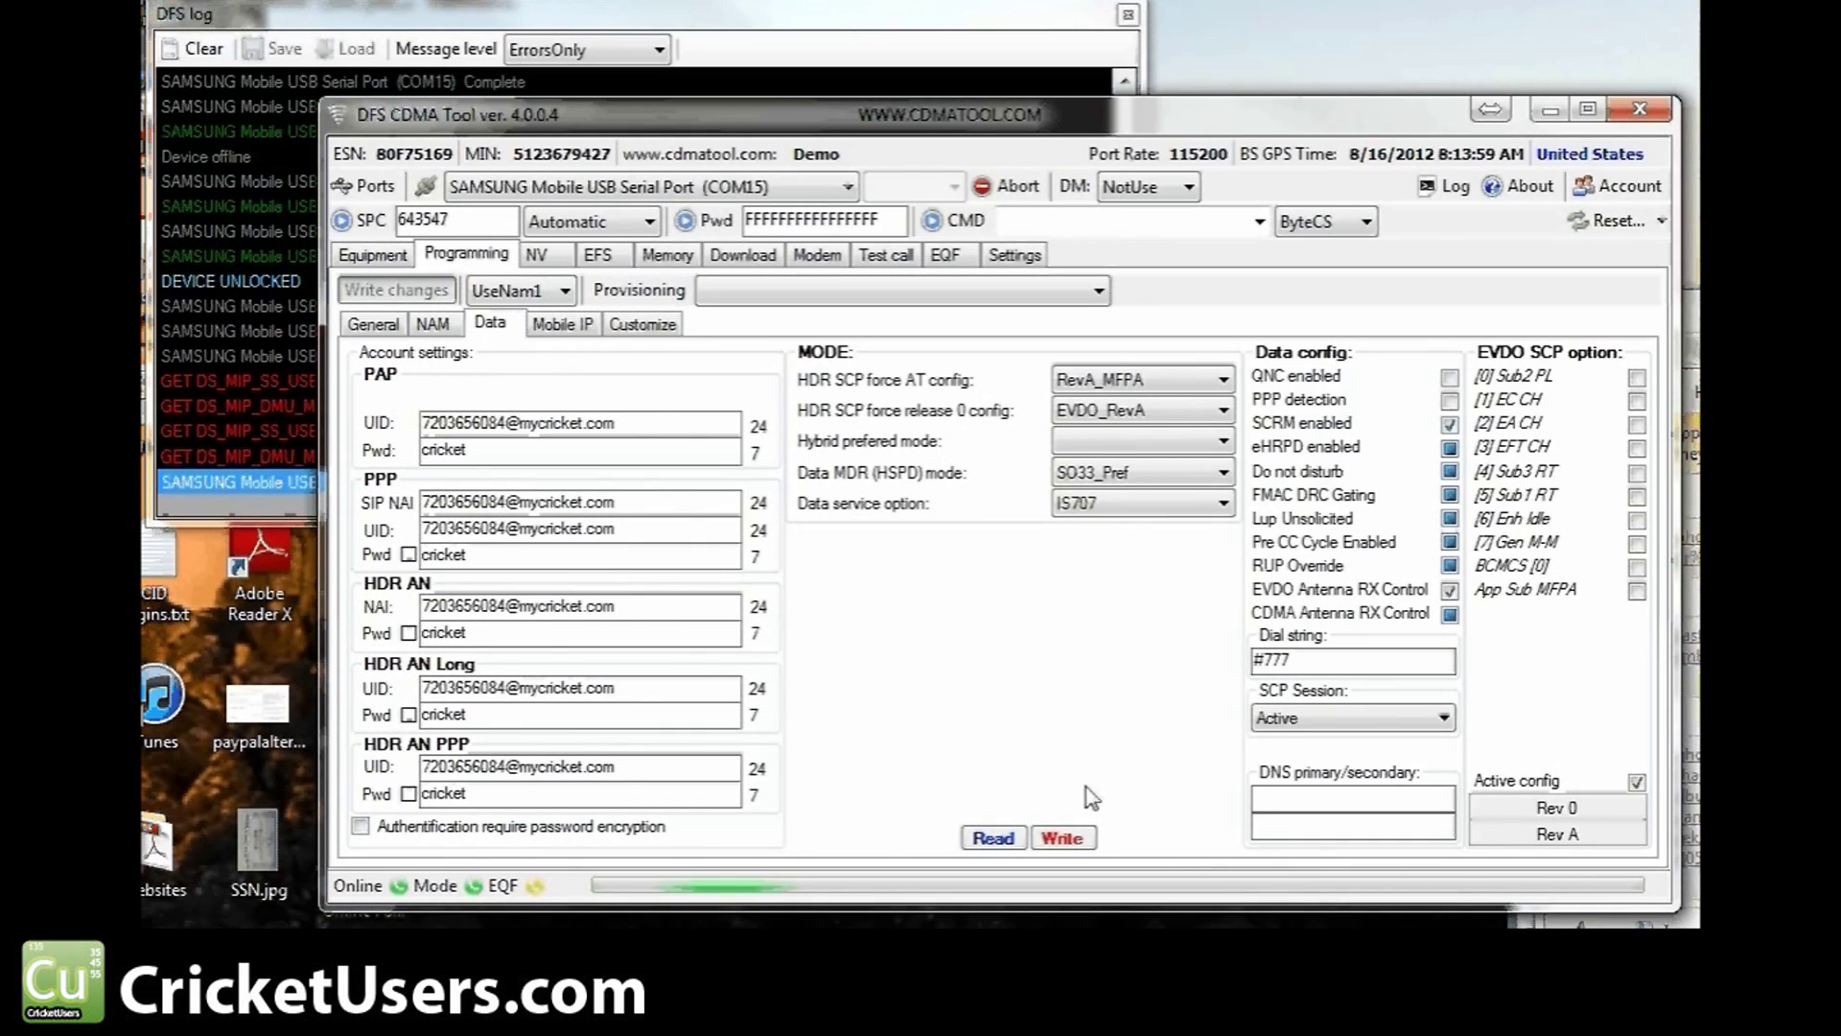
Go back to the NAM page showing home SID 4279 and PRL 35512.
left_click(433, 325)
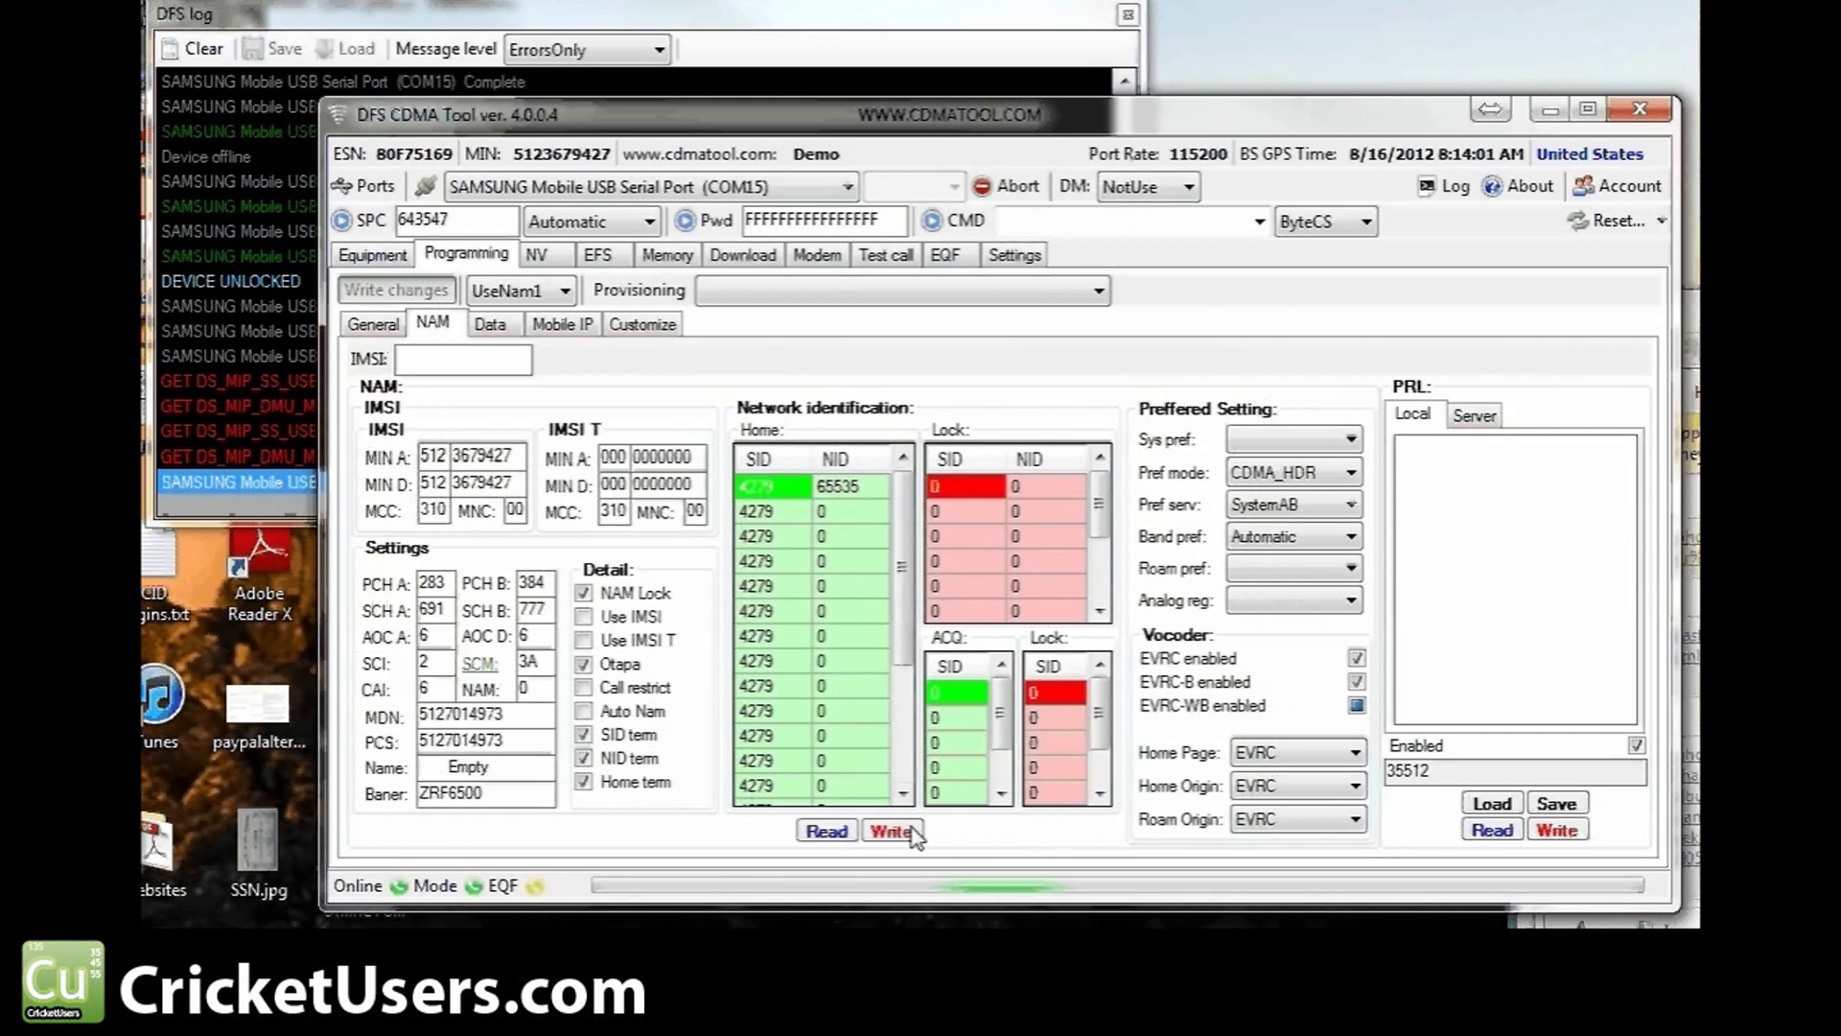